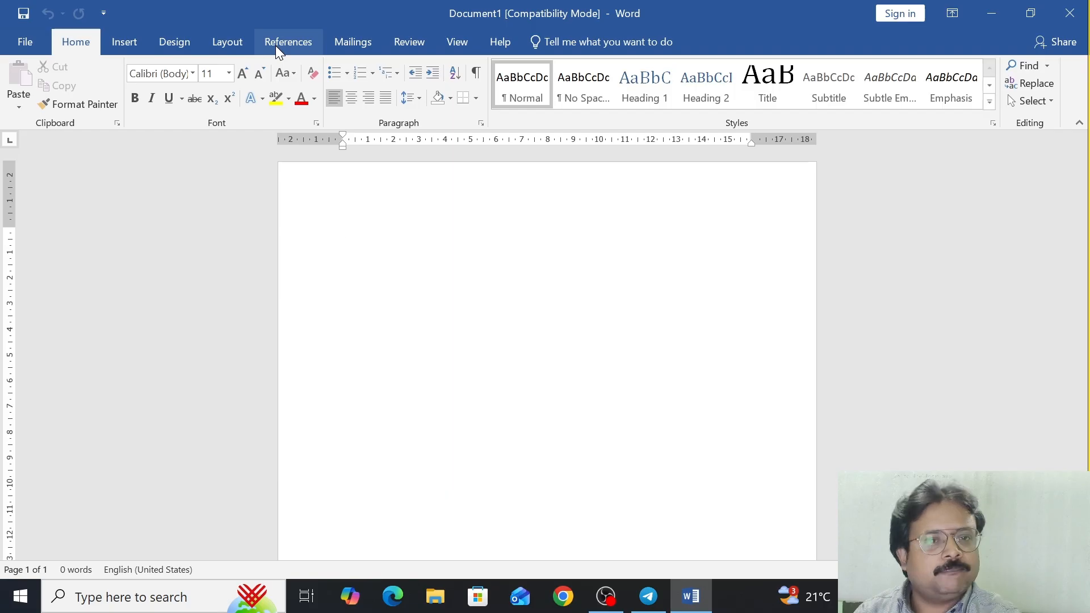
# Magnify the References commands to examine the Footnotes group and its options for moving between footnotes and endnotes.
pyautogui.click(287, 43)
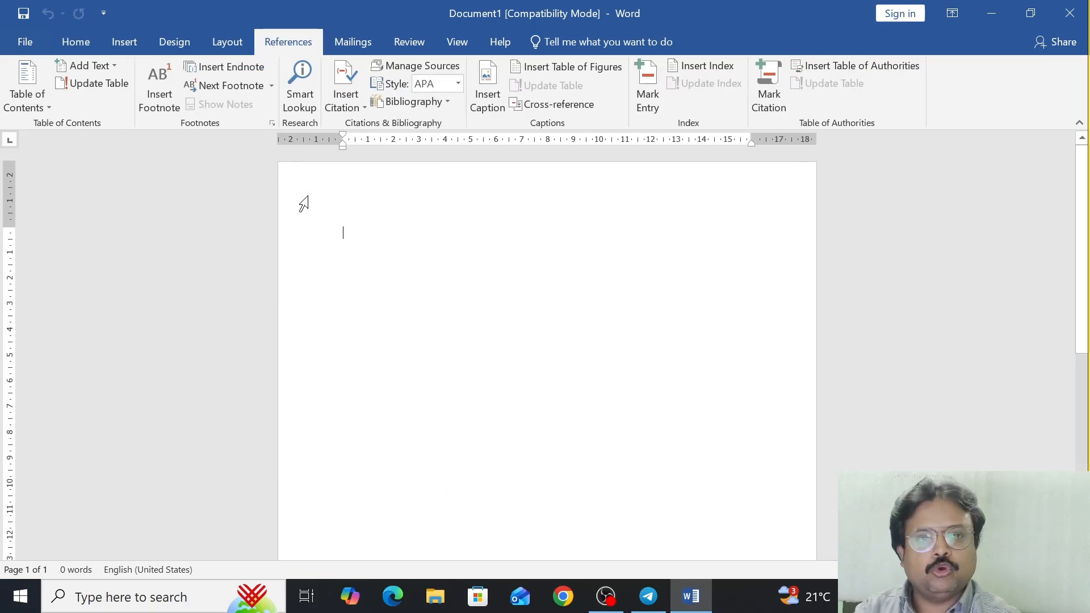
pyautogui.press('super+plus')
pyautogui.press('super+plus')
pyautogui.press('super+plus')
pyautogui.press('super+plus')
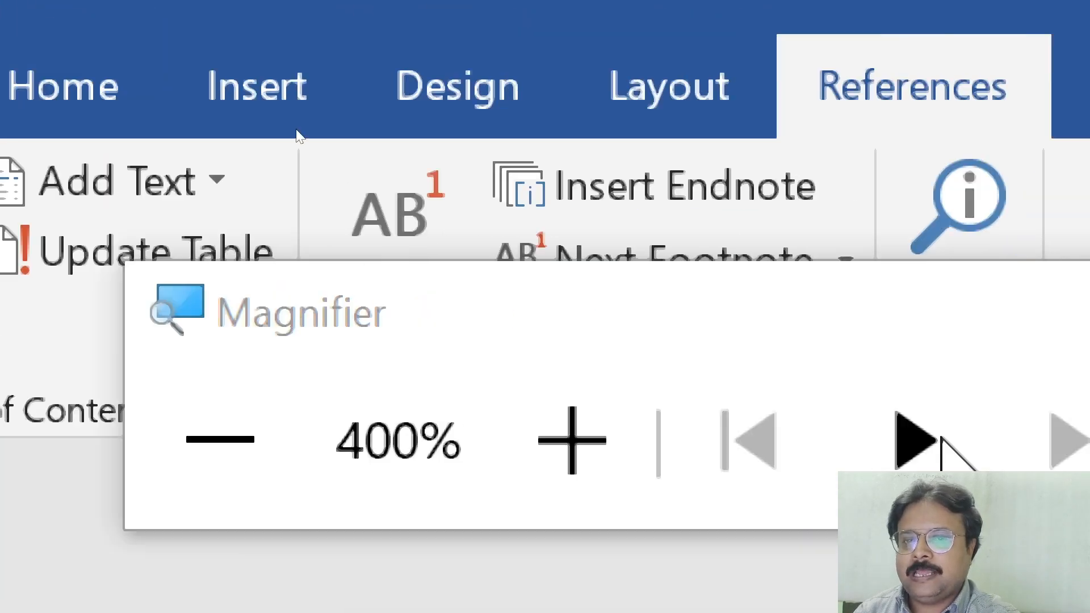
pyautogui.click(944, 319)
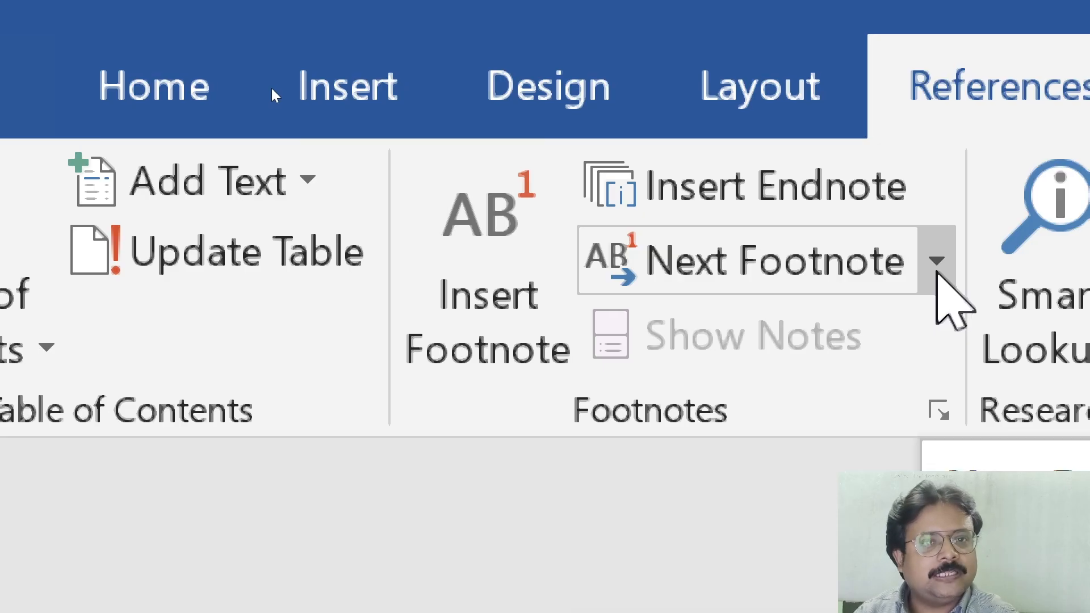
pyautogui.click(937, 262)
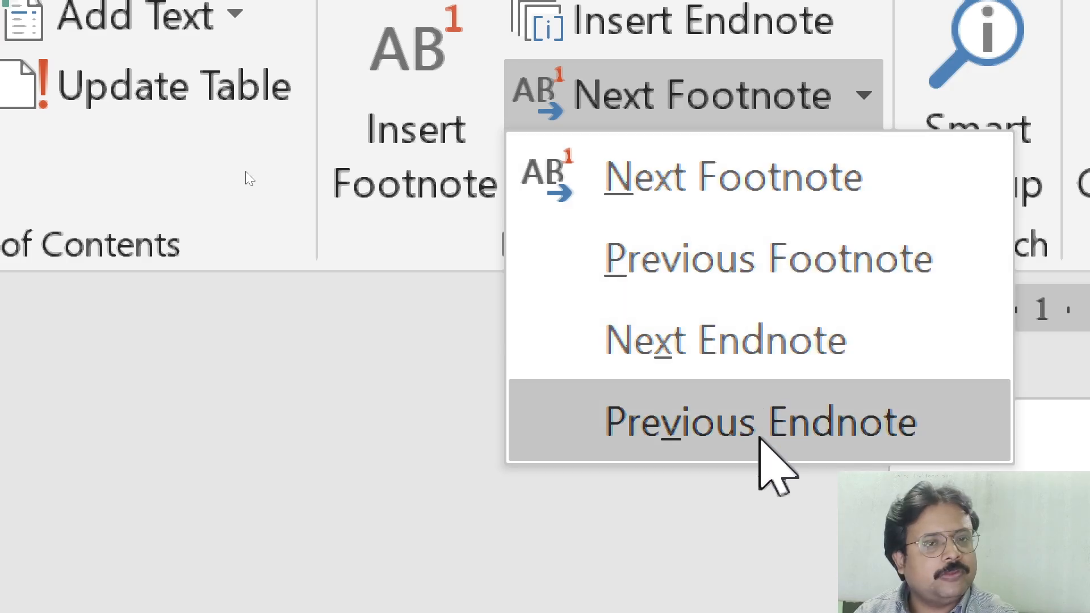
pyautogui.click(737, 485)
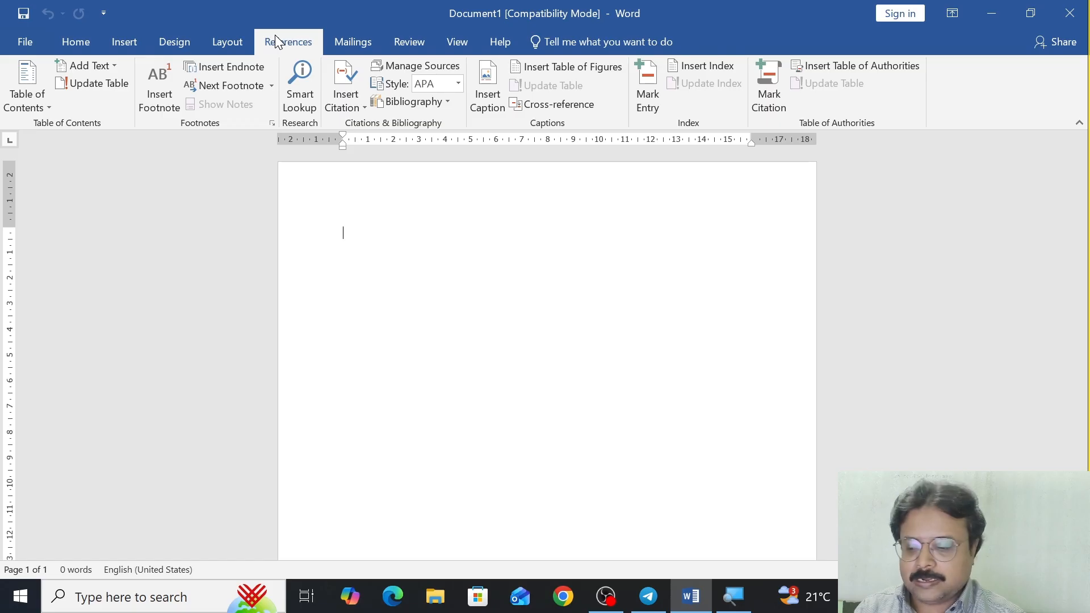
# Insert a page break after the blank first page and generate sample text on page 2 with =rand().
pyautogui.hotkey('ctrl', 'Return')
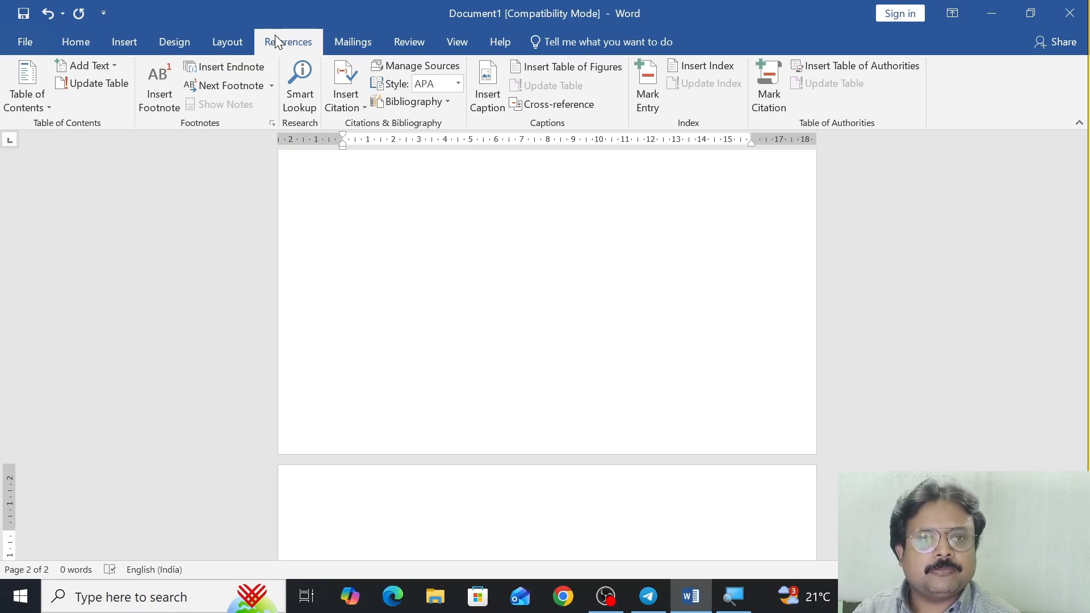
pyautogui.write('=')
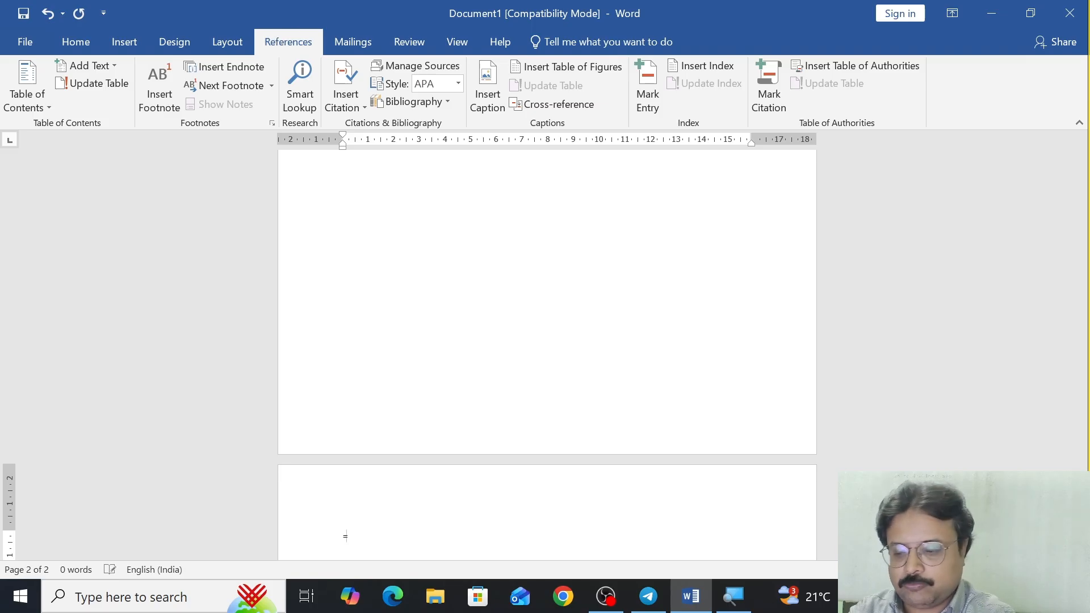
pyautogui.write('rand()')
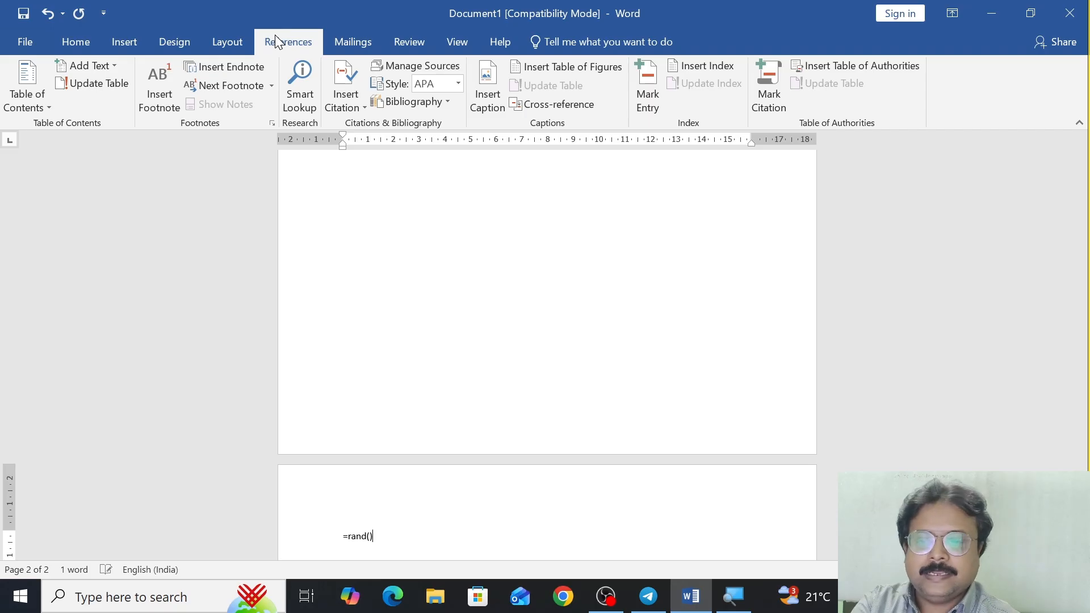
pyautogui.press('Return')
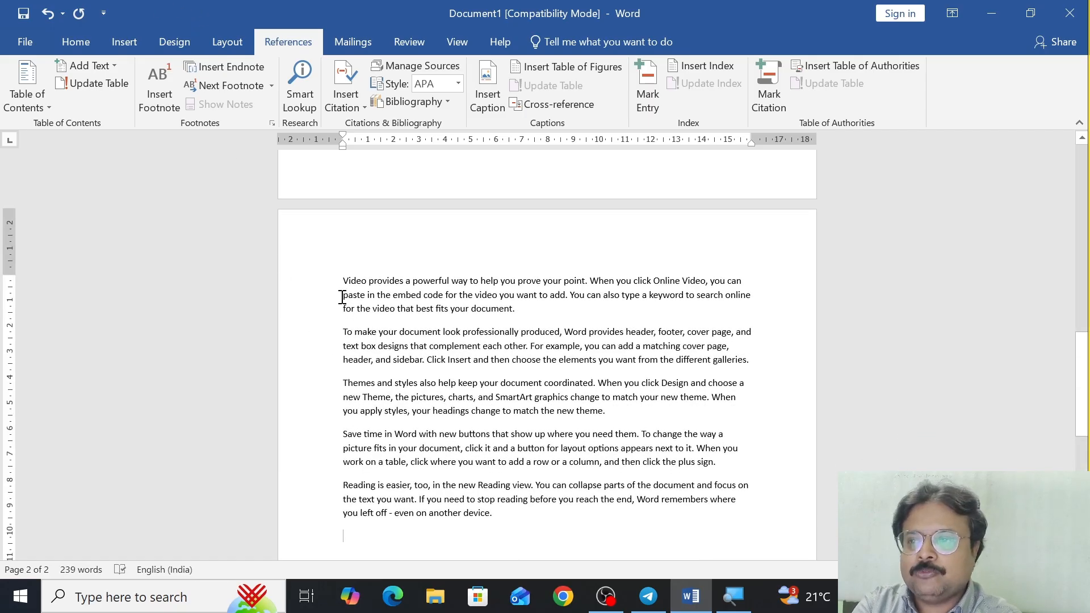
# Copy the five sample paragraphs and paste them repeatedly below the originals until the document fills seven pages.
pyautogui.moveTo(344, 282); pyautogui.dragTo(502, 516)
pyautogui.hotkey('ctrl', 'c')
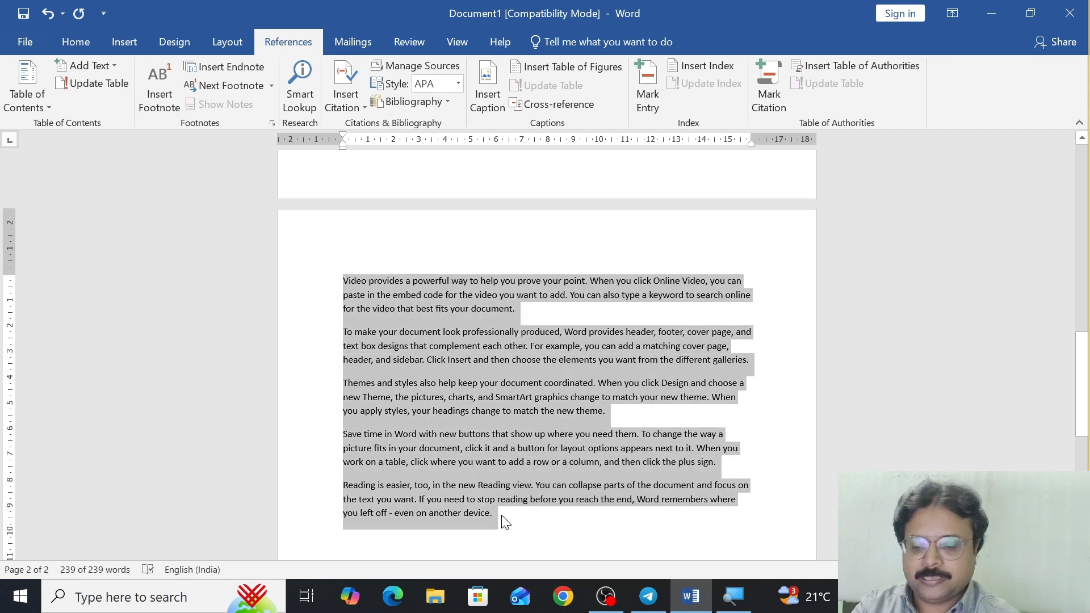
pyautogui.click(365, 545)
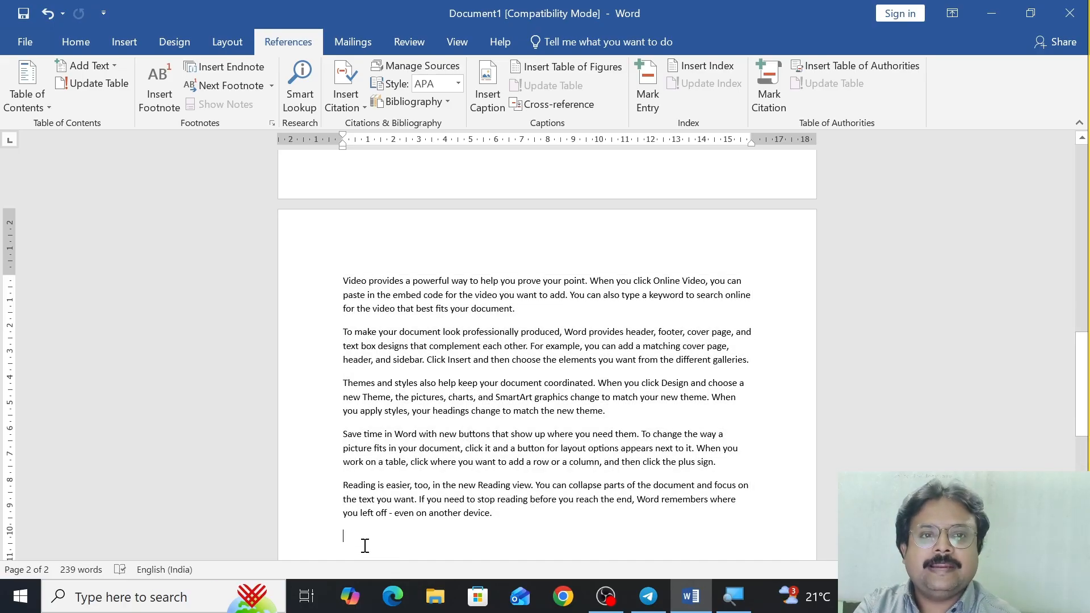
pyautogui.hotkey('ctrl', 'v')
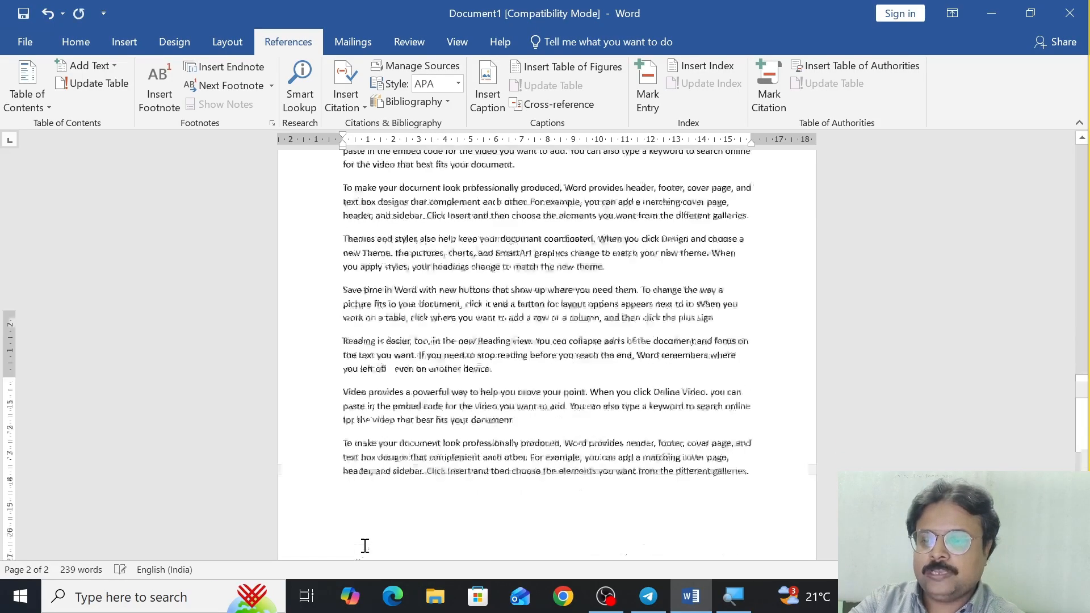
pyautogui.hotkey('ctrl', 'v')
pyautogui.hotkey('ctrl', 'v')
pyautogui.hotkey('ctrl', 'v')
pyautogui.hotkey('ctrl', 'v')
pyautogui.hotkey('ctrl', 'v')
pyautogui.hotkey('ctrl', 'v')
pyautogui.hotkey('ctrl', 'v')
pyautogui.hotkey('ctrl', 'v')
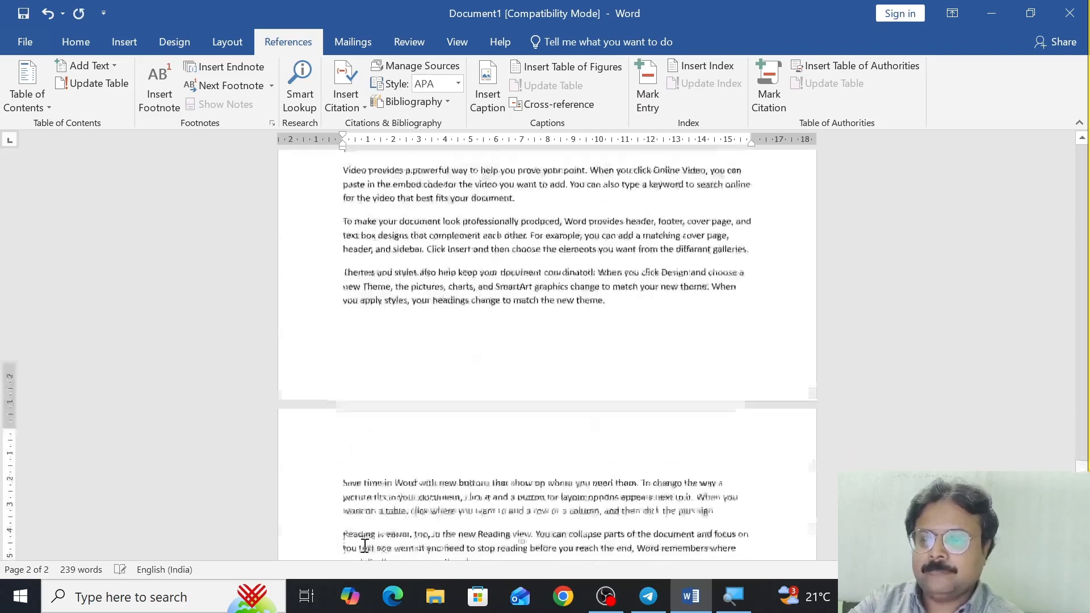
pyautogui.hotkey('ctrl', 'v')
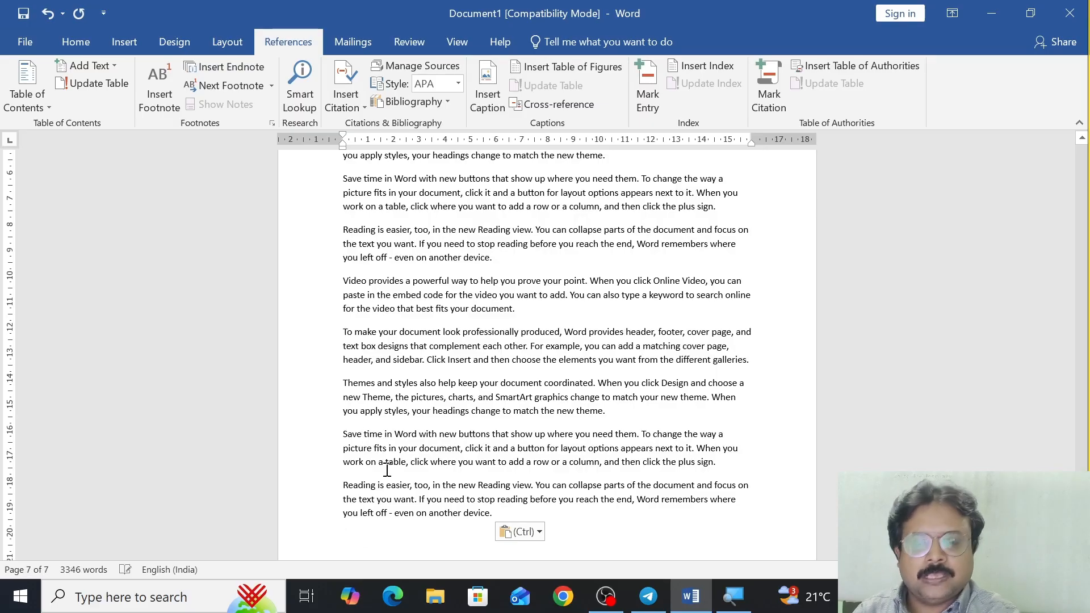
# Add page numbers at the top of the pages in the Plain Number 1 style and return to the document body.
pyautogui.scroll(-7, 386, 470)
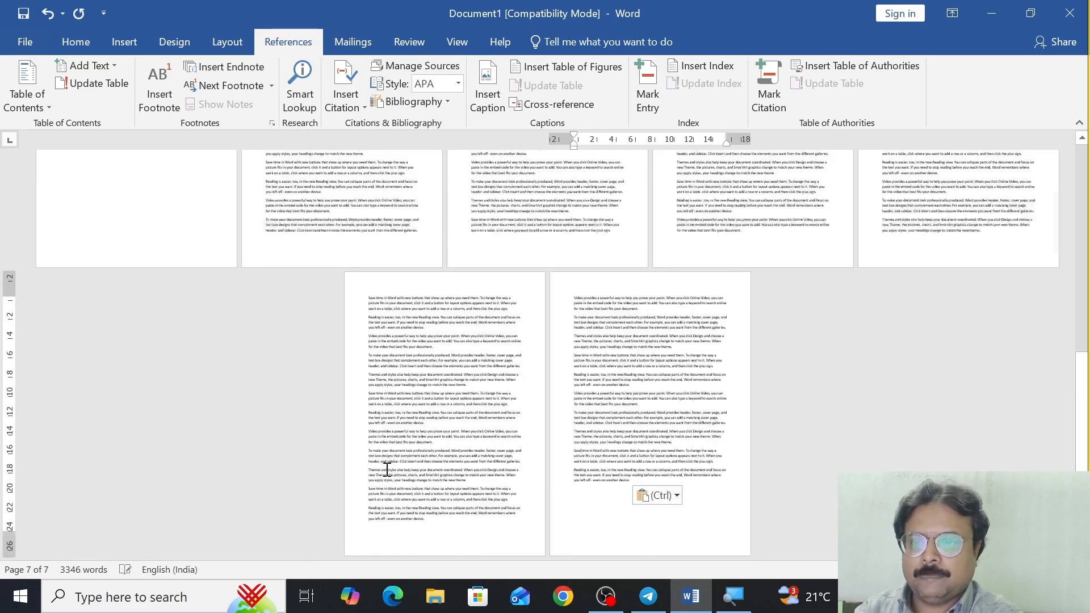
pyautogui.scroll(-3, 387, 470)
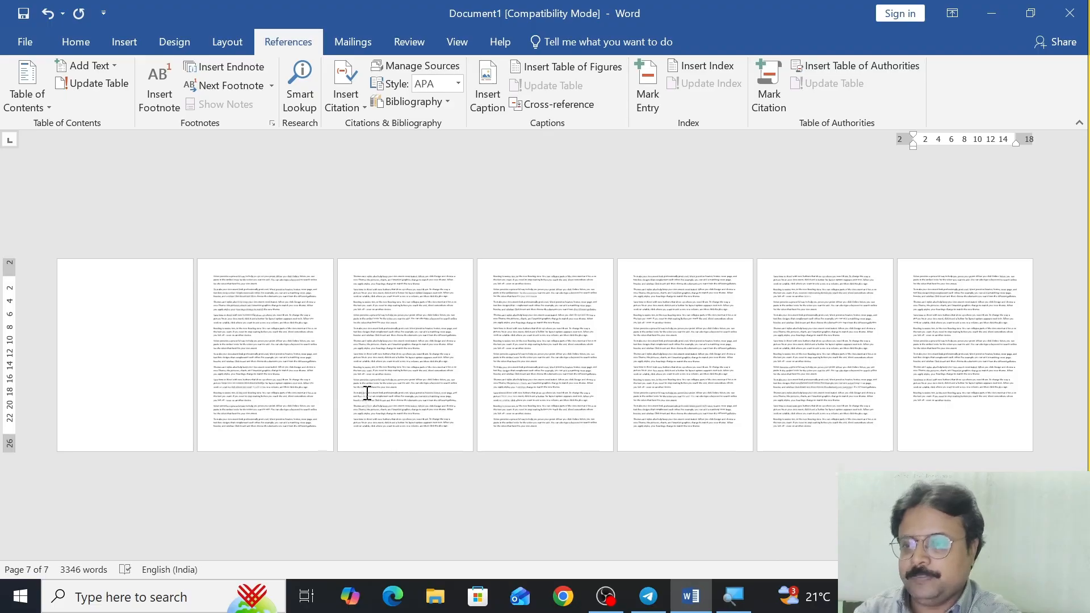
pyautogui.scroll(8, 365, 390)
pyautogui.scroll(-3, 367, 393)
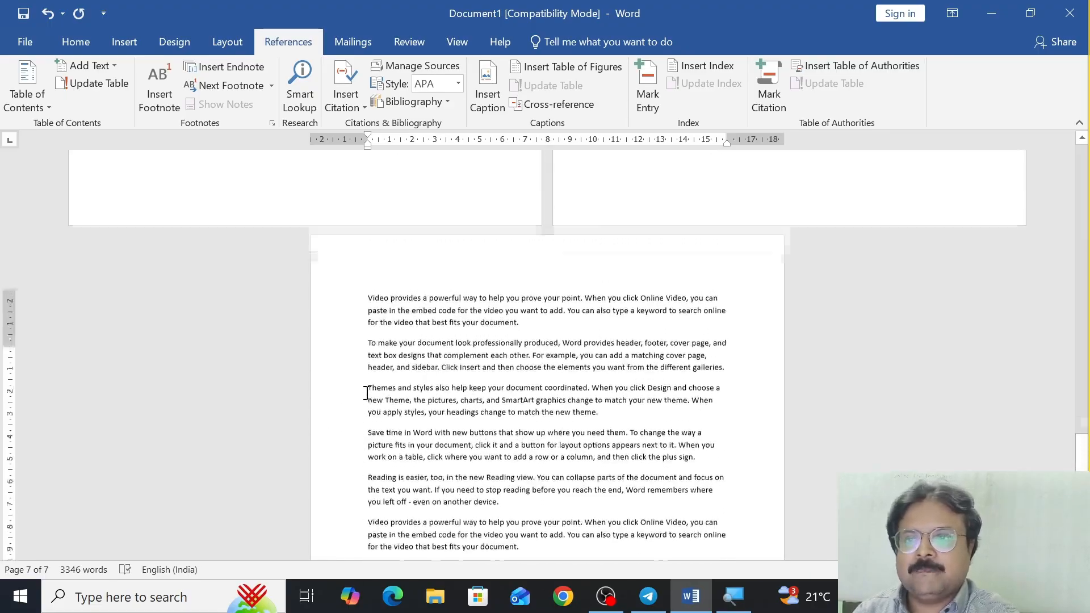
pyautogui.scroll(-15, 367, 392)
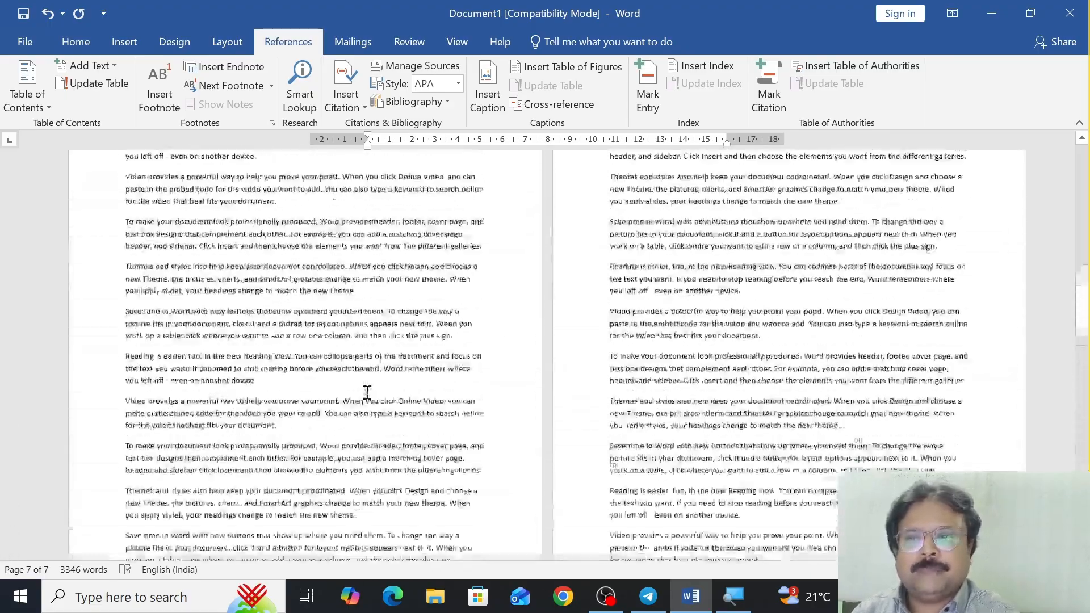
pyautogui.scroll(15, 397, 363)
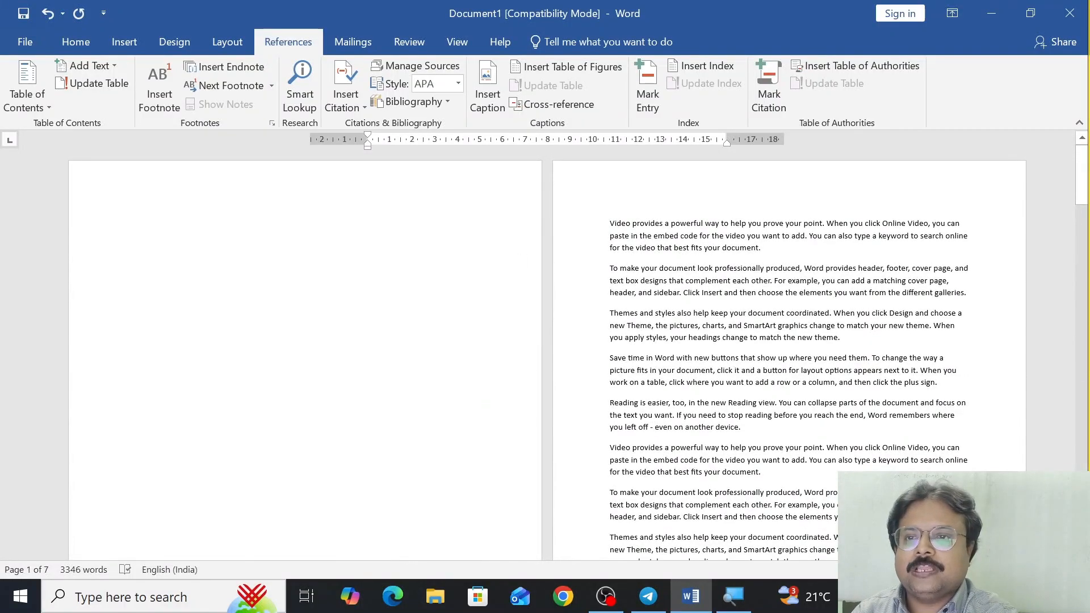
pyautogui.click(573, 221)
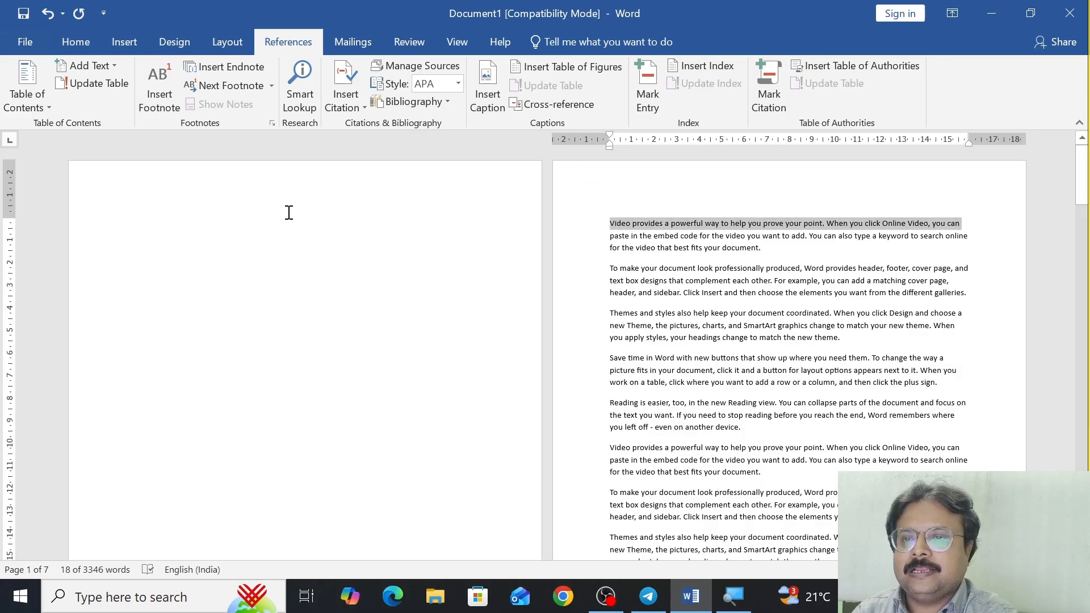
pyautogui.click(278, 237)
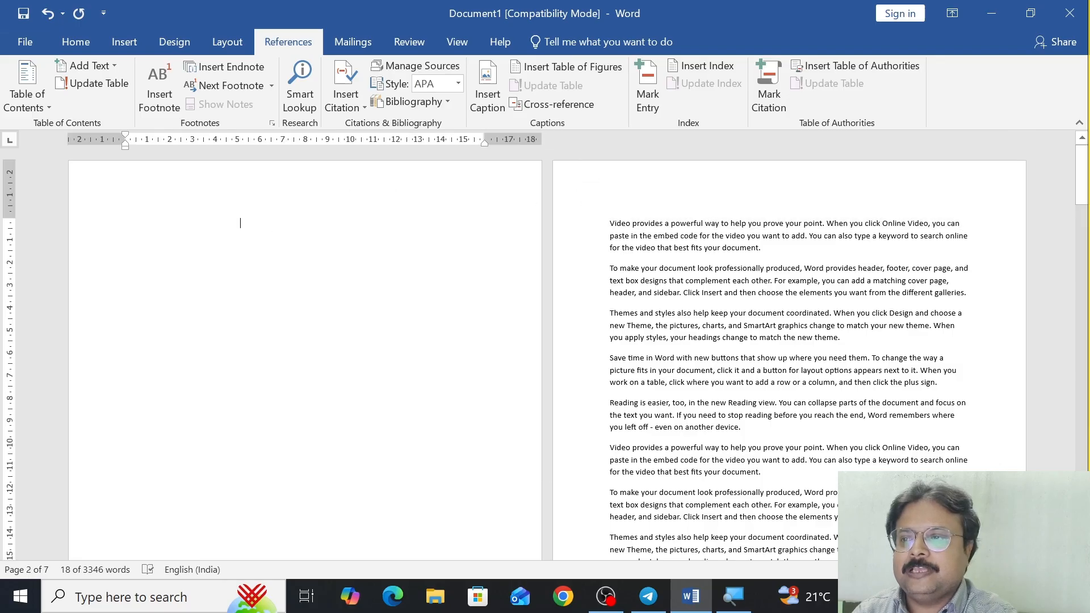
pyautogui.click(107, 37)
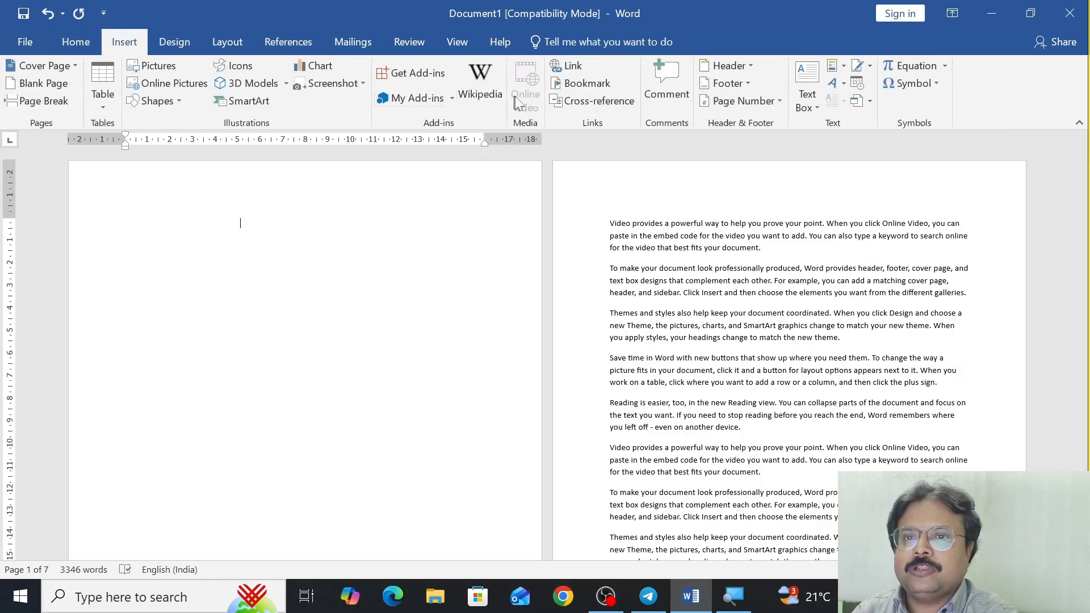
pyautogui.click(773, 104)
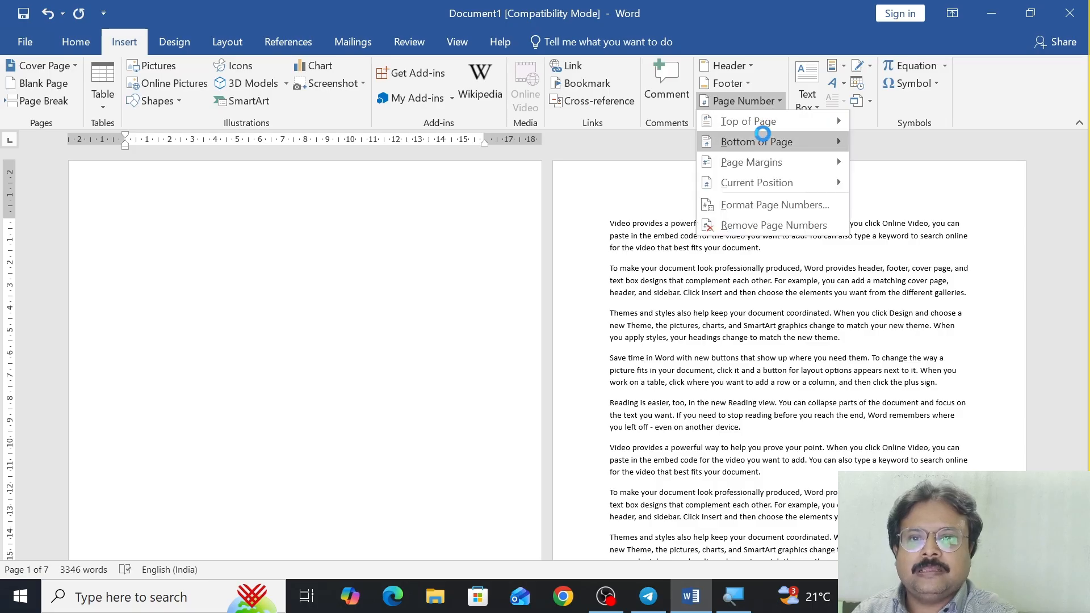
pyautogui.moveTo(761, 123)
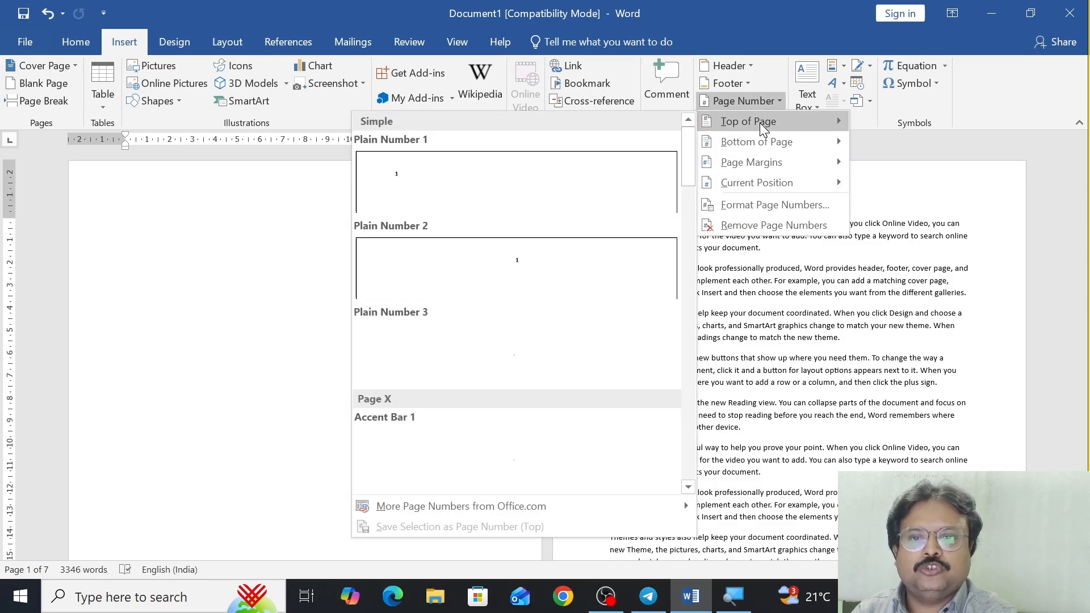
pyautogui.click(486, 181)
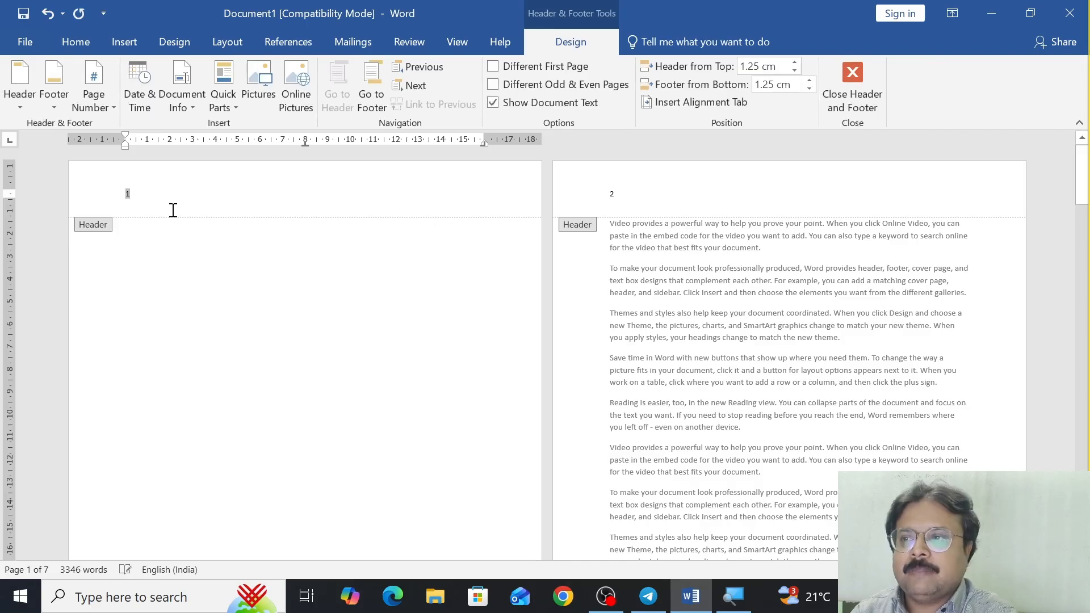
pyautogui.doubleClick(518, 347)
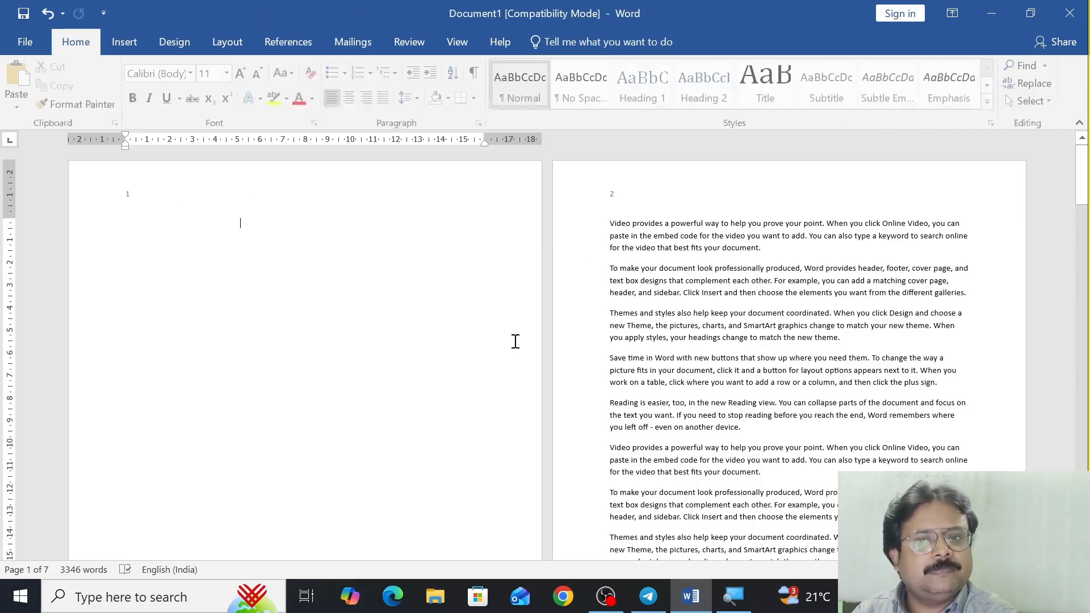
# Add the heading line "Chapter1" above the first paragraph on page 2.
pyautogui.click(608, 225)
pyautogui.press('Return')
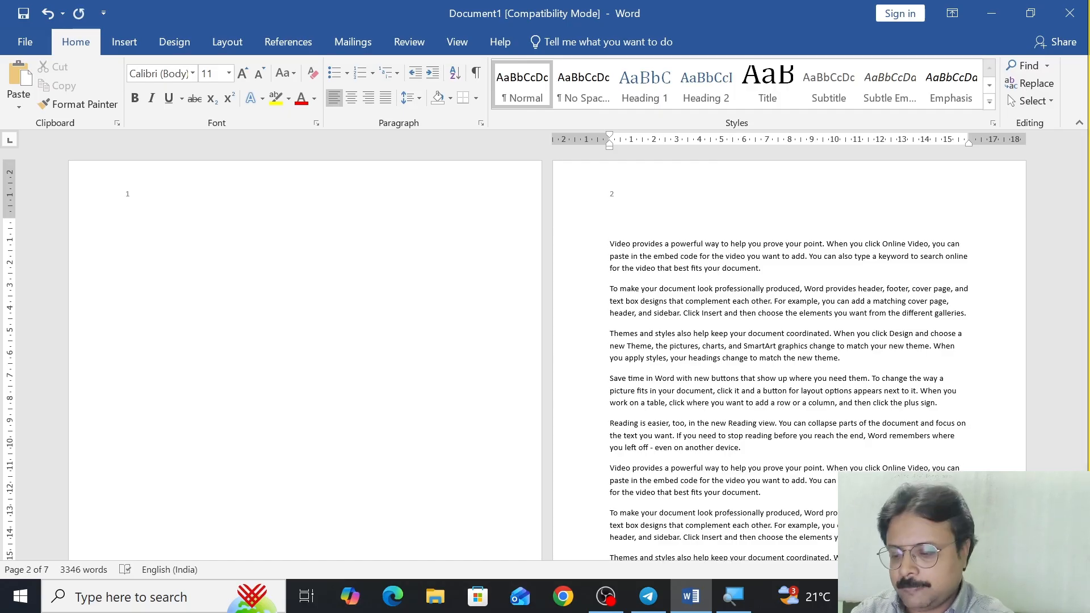
pyautogui.write('Chapter1')
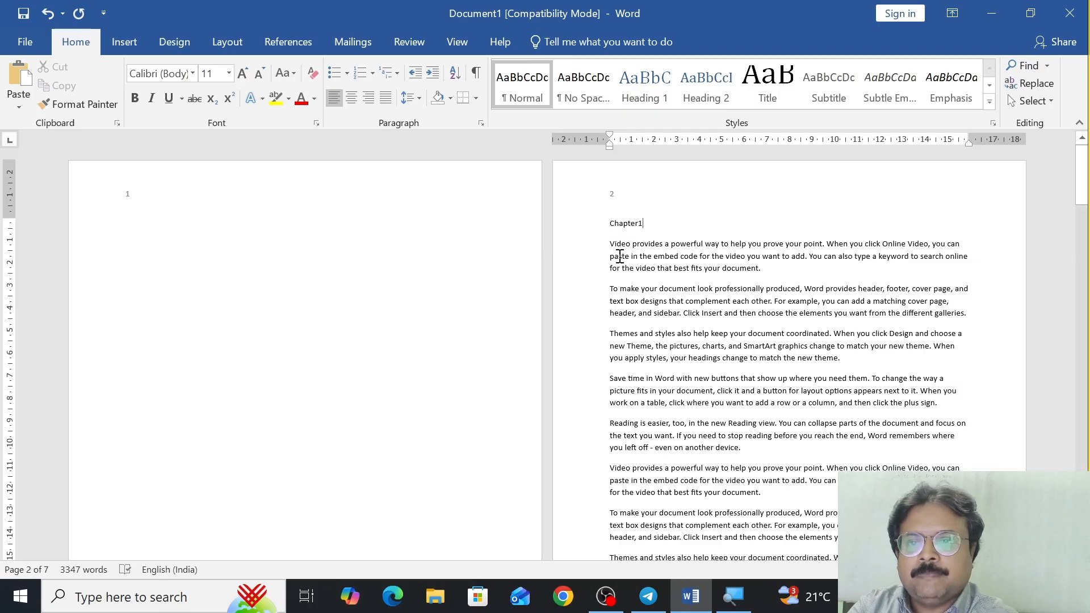
# Add the heading line "Chapter2" above the first paragraph on page 4.
pyautogui.scroll(-8, 639, 284)
pyautogui.scroll(-5, 639, 290)
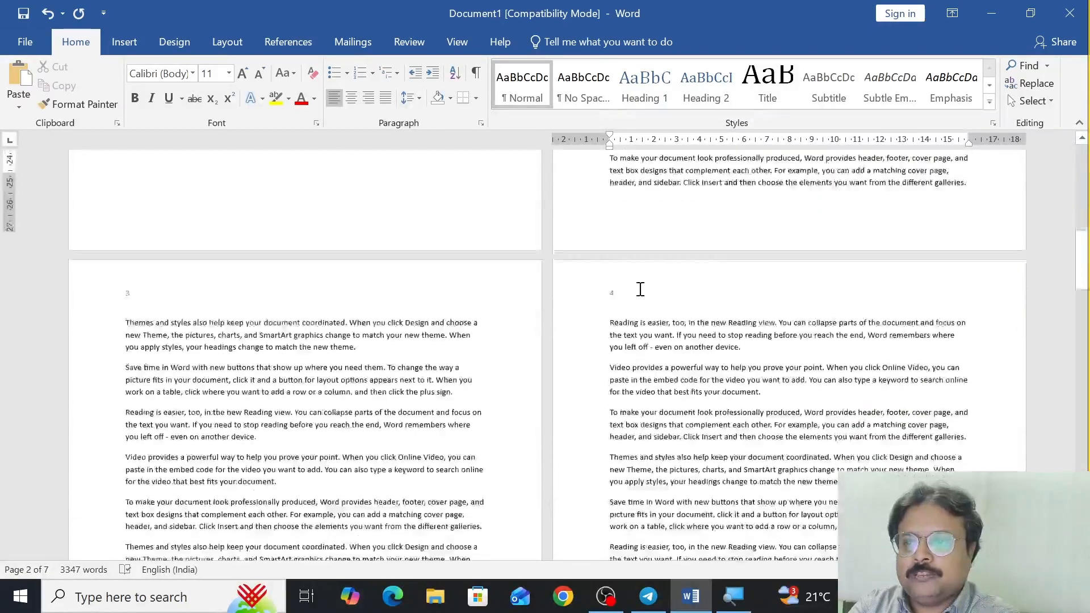
pyautogui.click(612, 249)
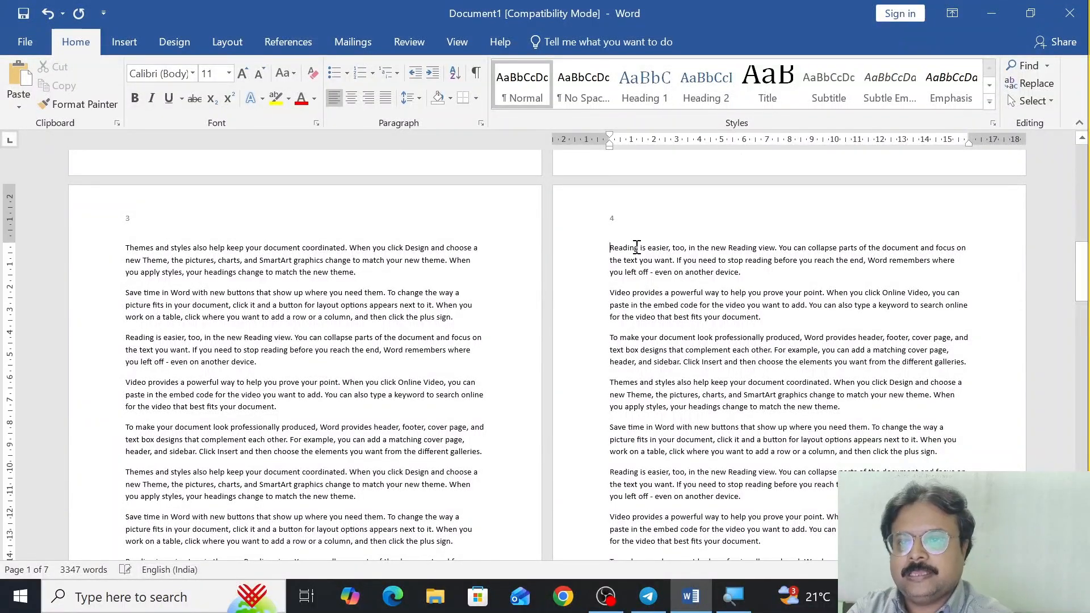
pyautogui.press('Return')
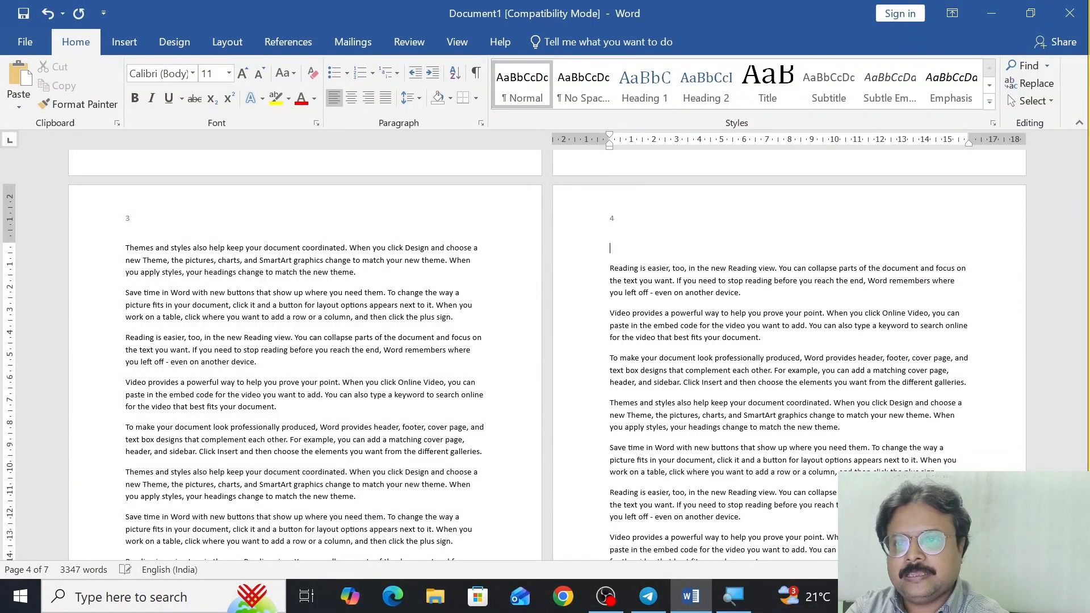
pyautogui.write('CHapt')
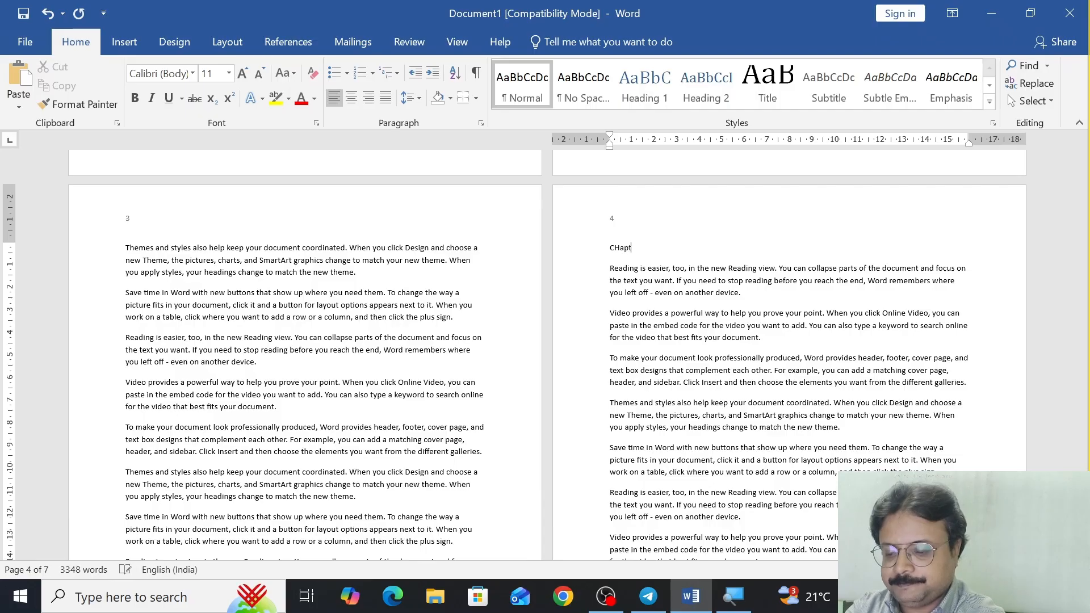
pyautogui.write('er2')
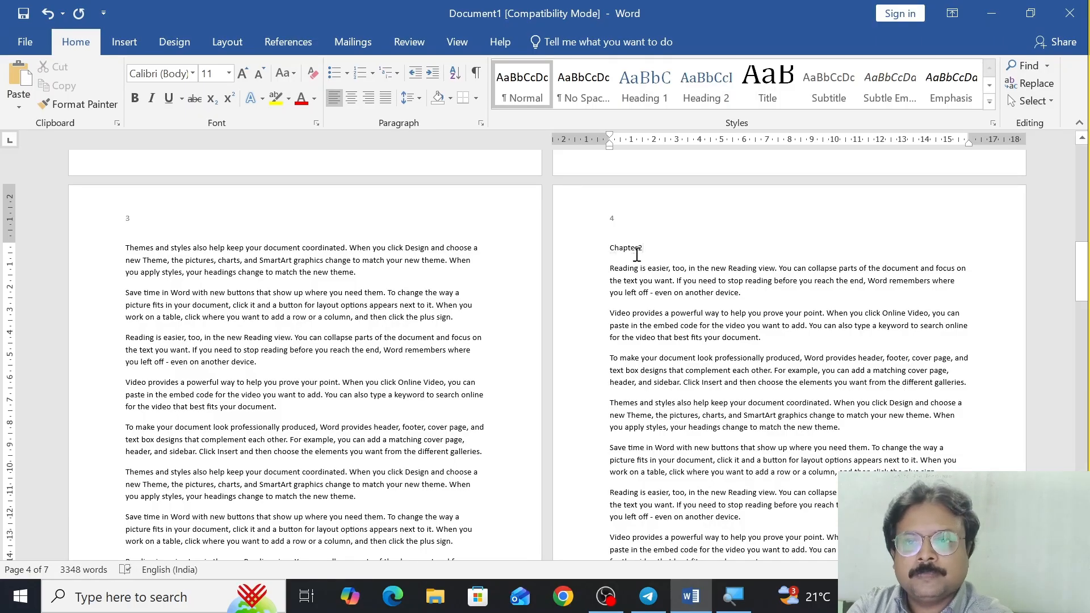
# Add the heading line "Chapter 3" above the first paragraph on page 6.
pyautogui.scroll(-15, 639, 301)
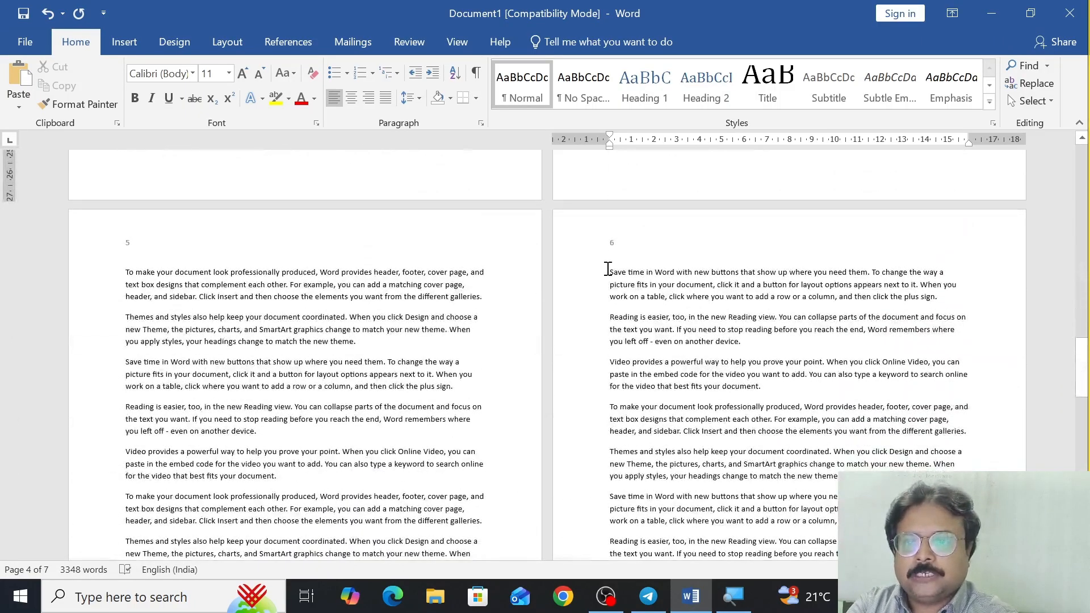
pyautogui.click(608, 272)
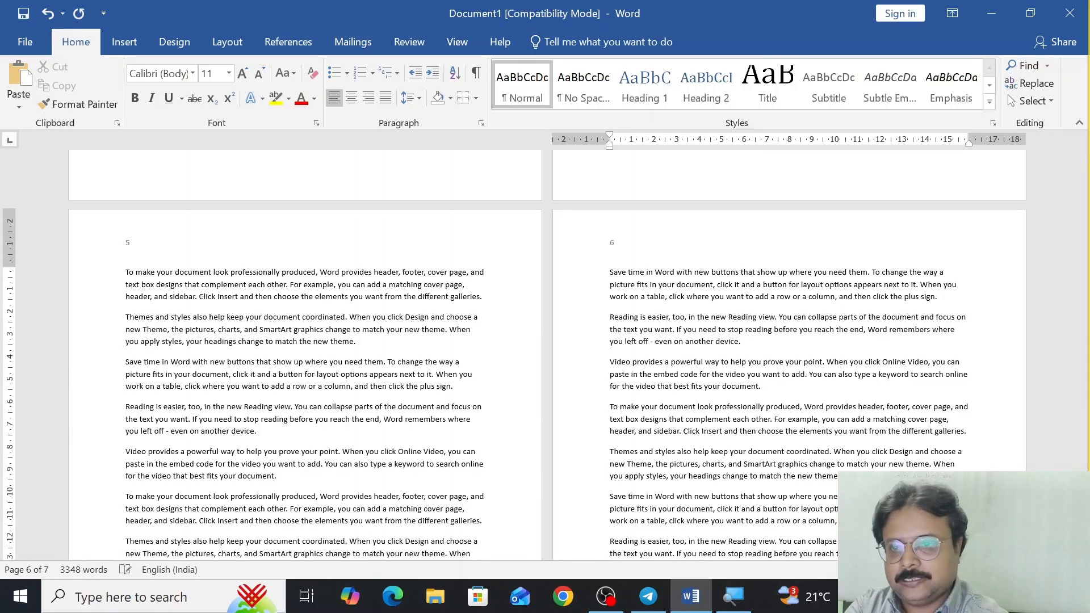
pyautogui.press('Return')
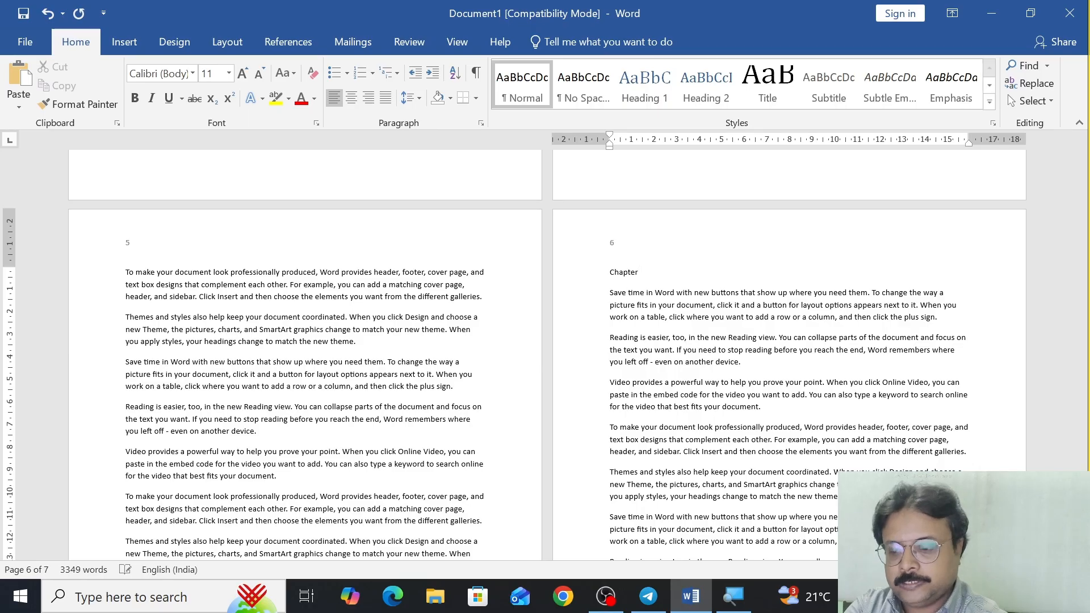
pyautogui.write('Chapter3')
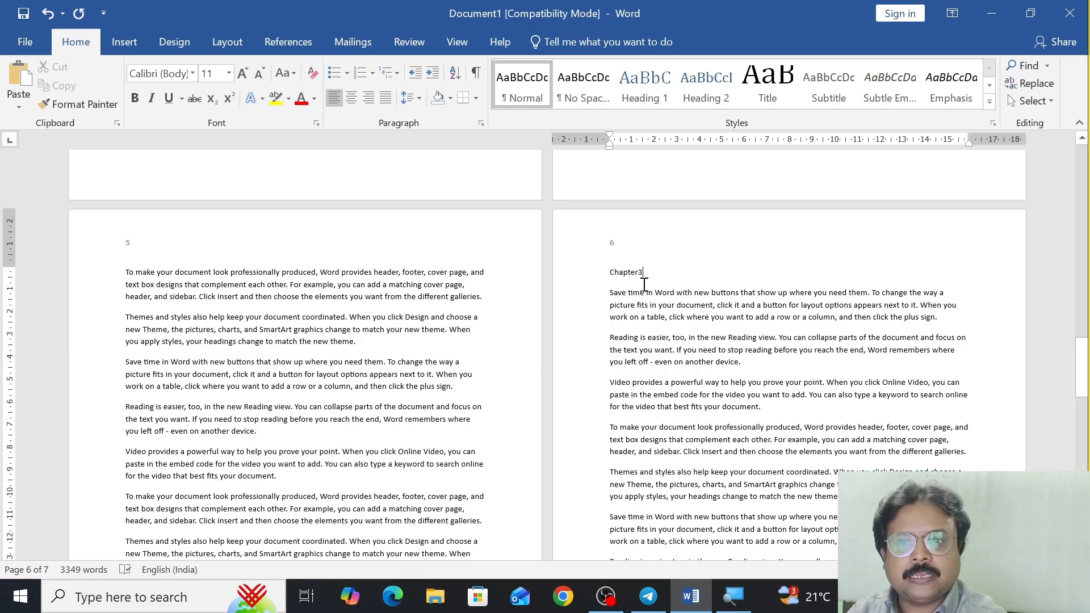
pyautogui.press('BackSpace')
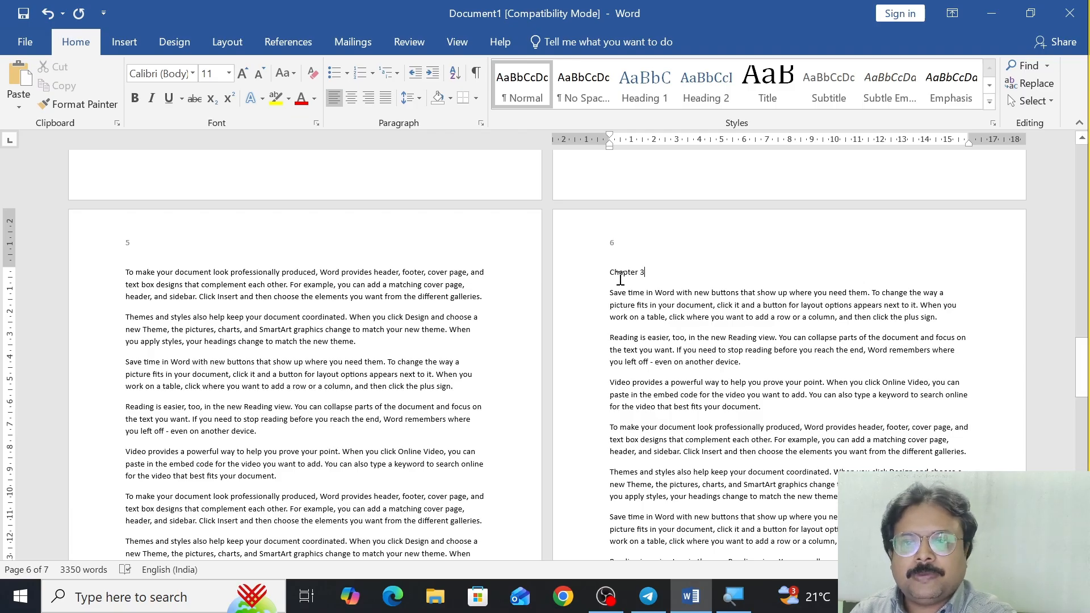
# Apply the Heading 1 style to the "Chapter1" line on page 2.
pyautogui.scroll(4, 604, 270)
pyautogui.scroll(10, 605, 270)
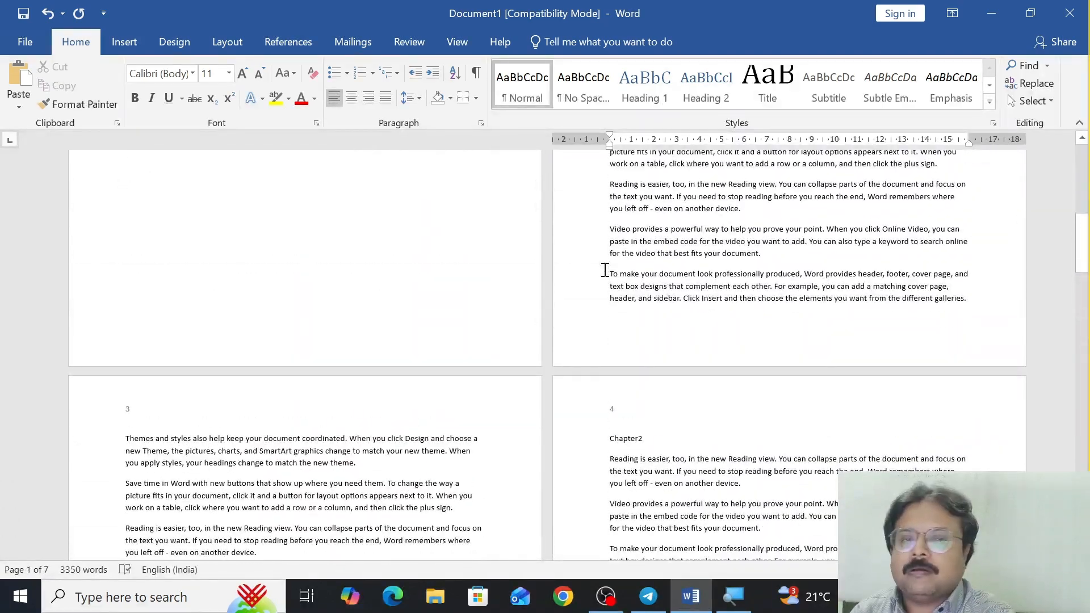
pyautogui.scroll(5, 605, 270)
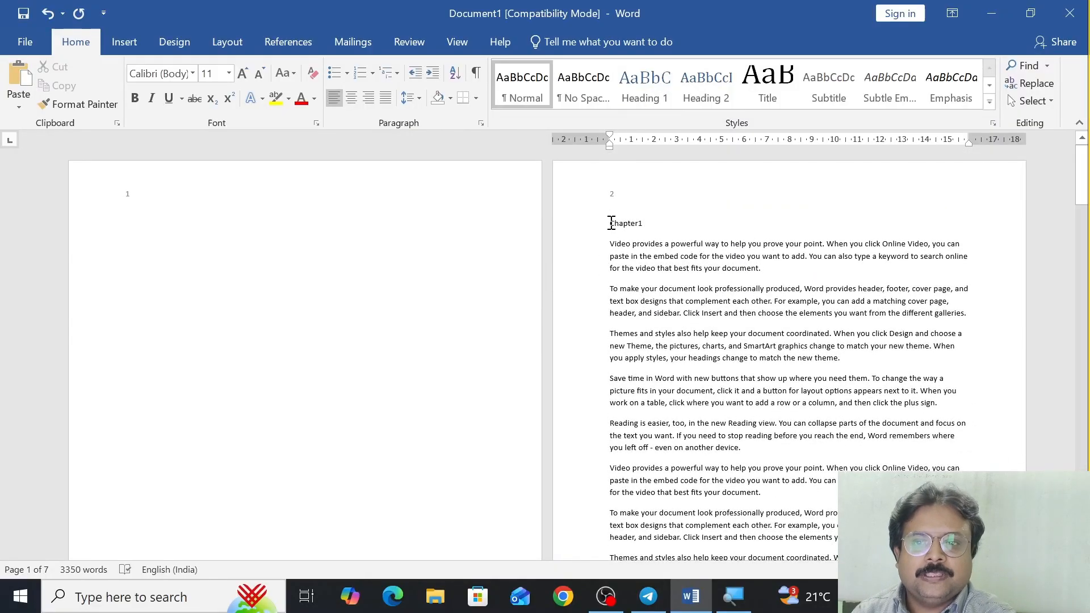
pyautogui.moveTo(611, 224); pyautogui.dragTo(653, 219)
pyautogui.click(645, 85)
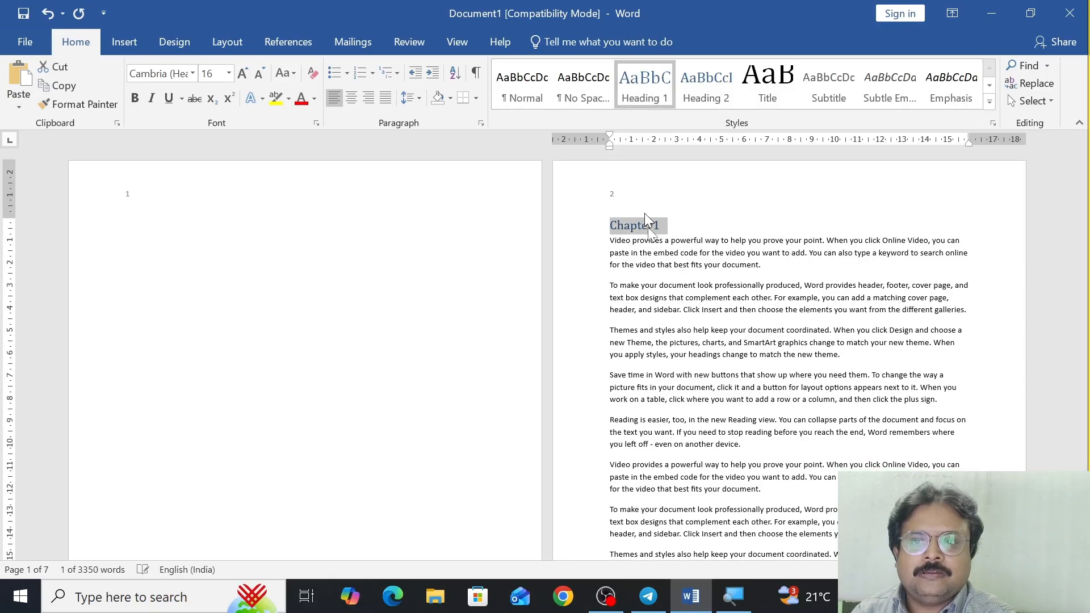
# Select the "Chapter2" line on page 4 together with the "Chapter 3" line on page 6 and apply the Heading 1 style to both.
pyautogui.scroll(-5, 653, 273)
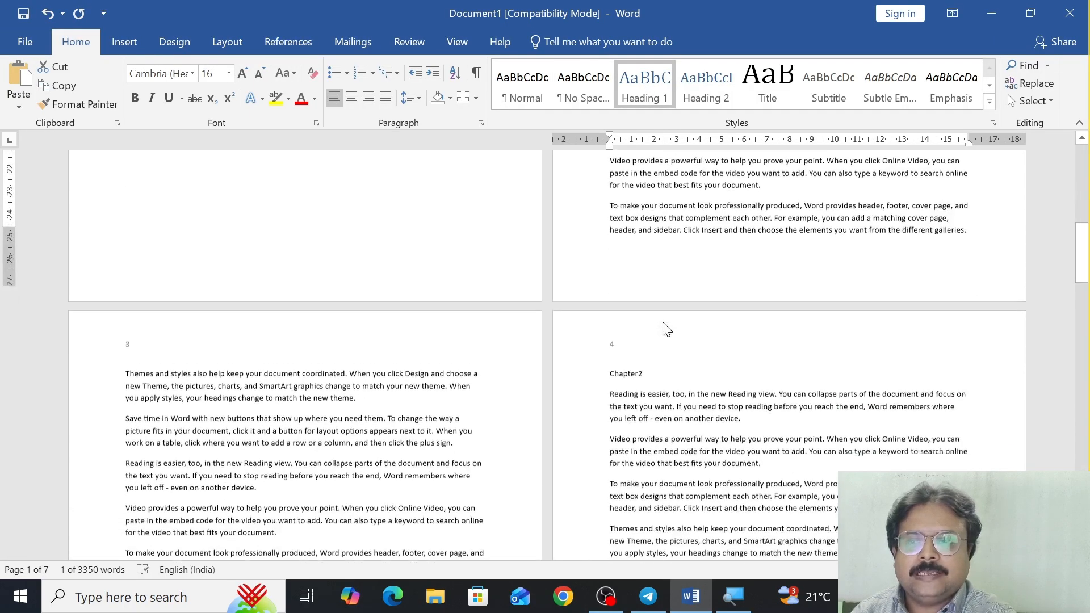
pyautogui.scroll(-10, 664, 324)
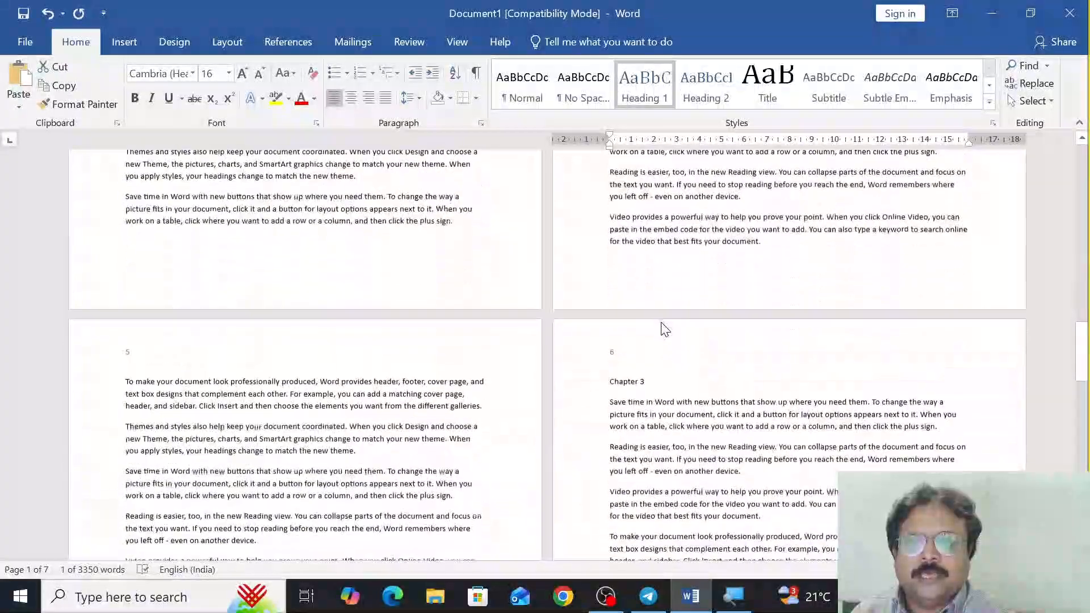
pyautogui.scroll(9, 663, 327)
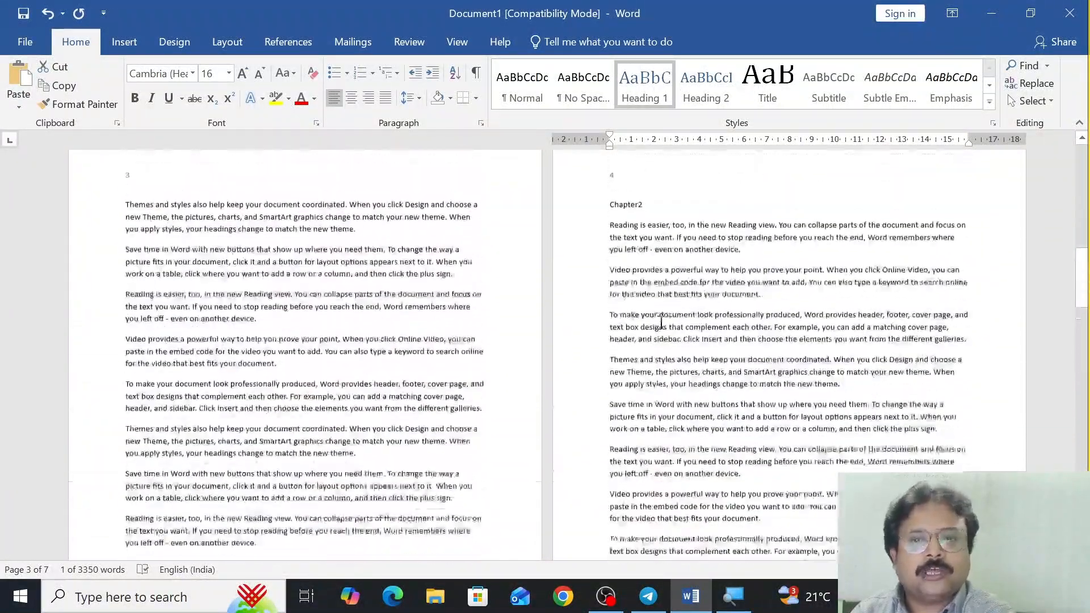
pyautogui.scroll(1, 662, 323)
pyautogui.moveTo(610, 248); pyautogui.dragTo(643, 245)
pyautogui.click(650, 353)
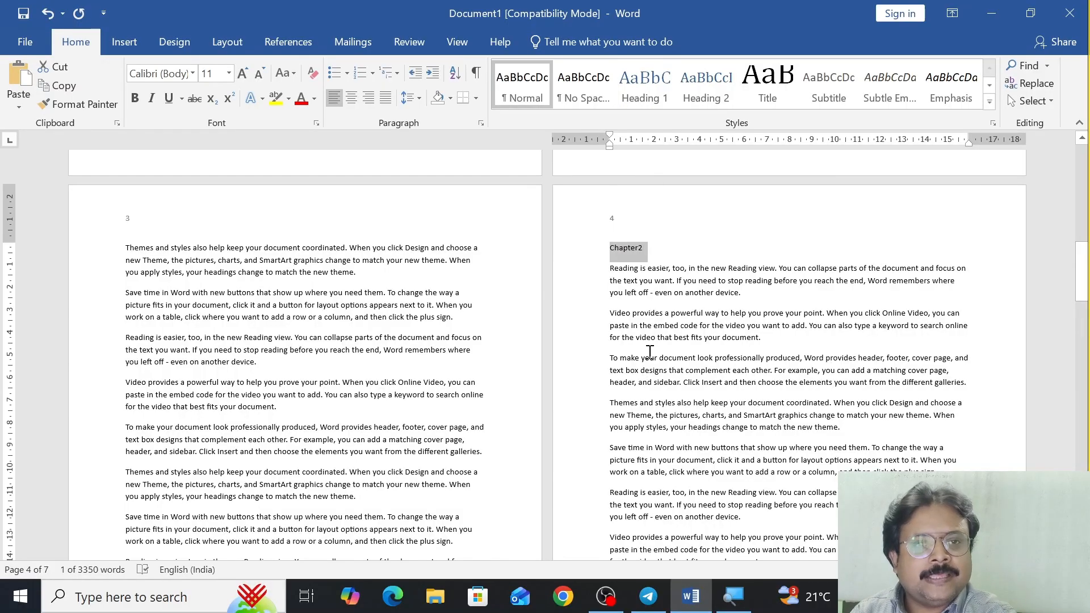
pyautogui.scroll(-12, 650, 353)
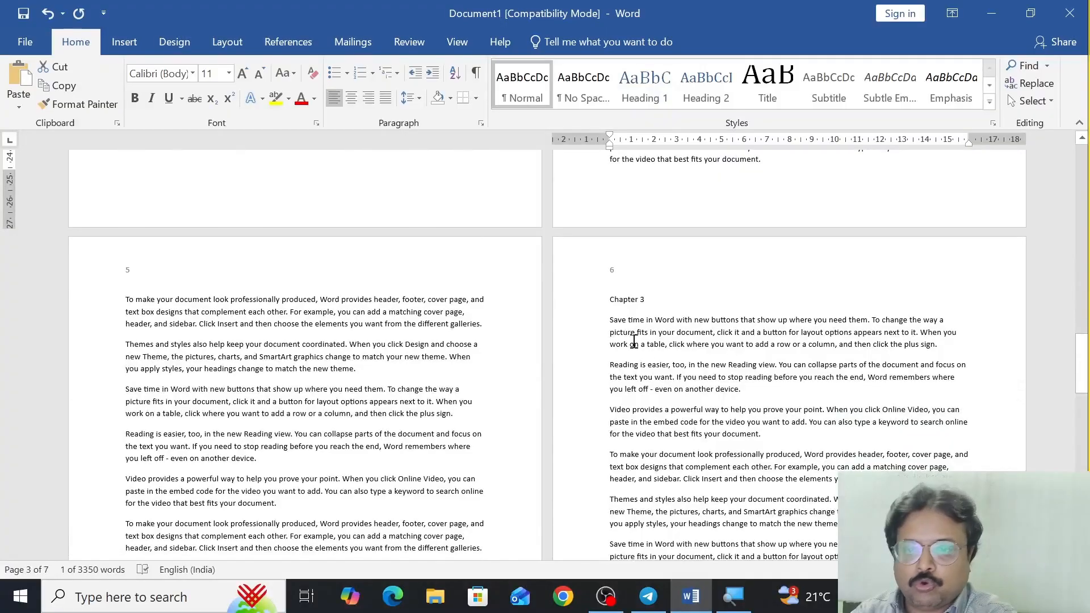
pyautogui.moveTo(611, 302); pyautogui.dragTo(651, 302)
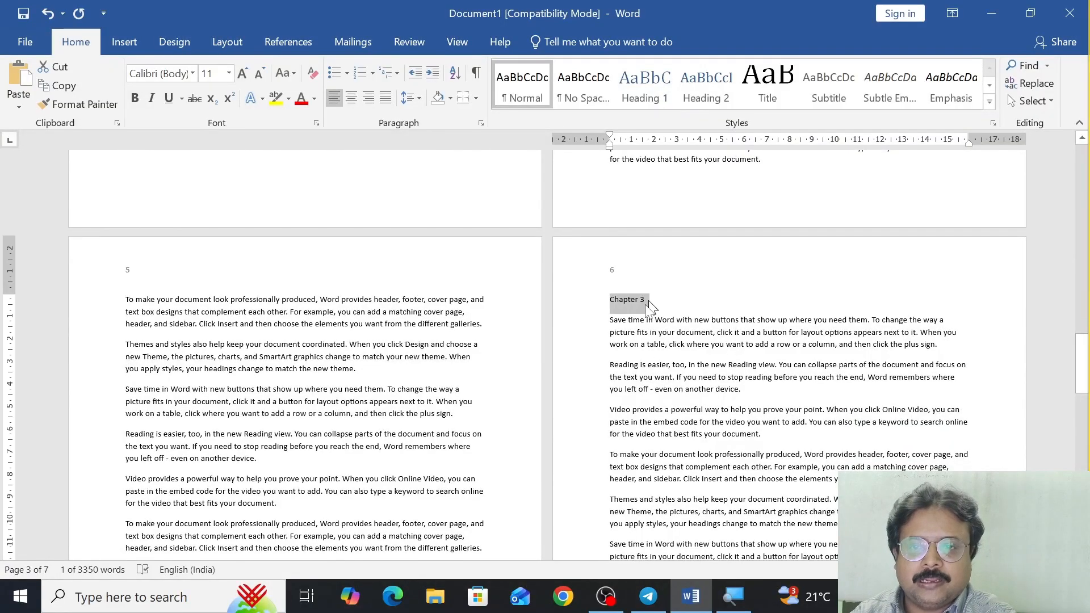
pyautogui.click(638, 104)
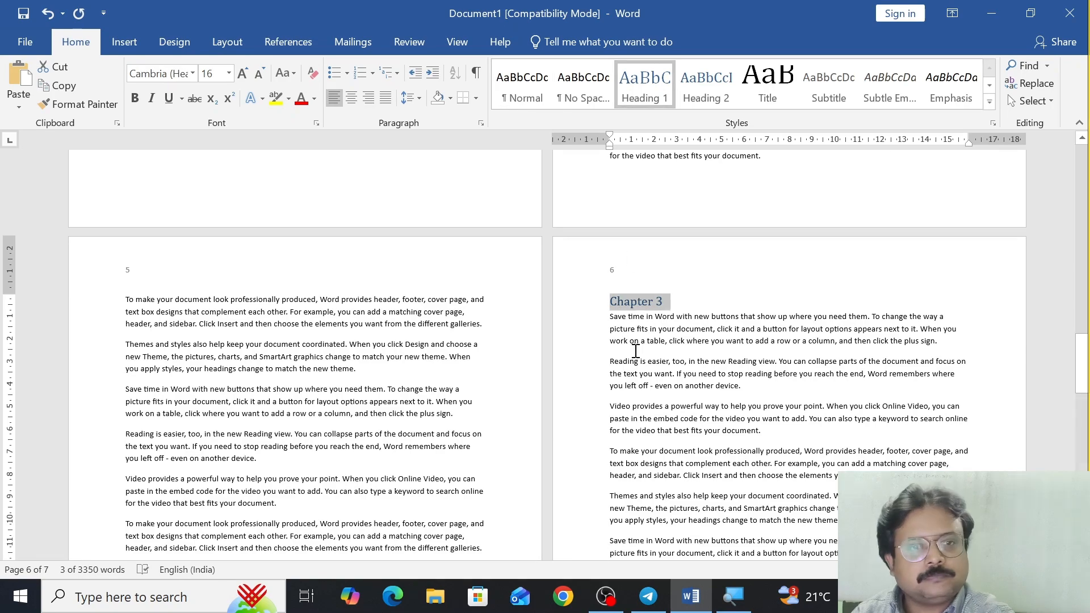
# Insert a table of contents in the Automatic Table 2 style on the blank page 1.
pyautogui.scroll(10, 636, 350)
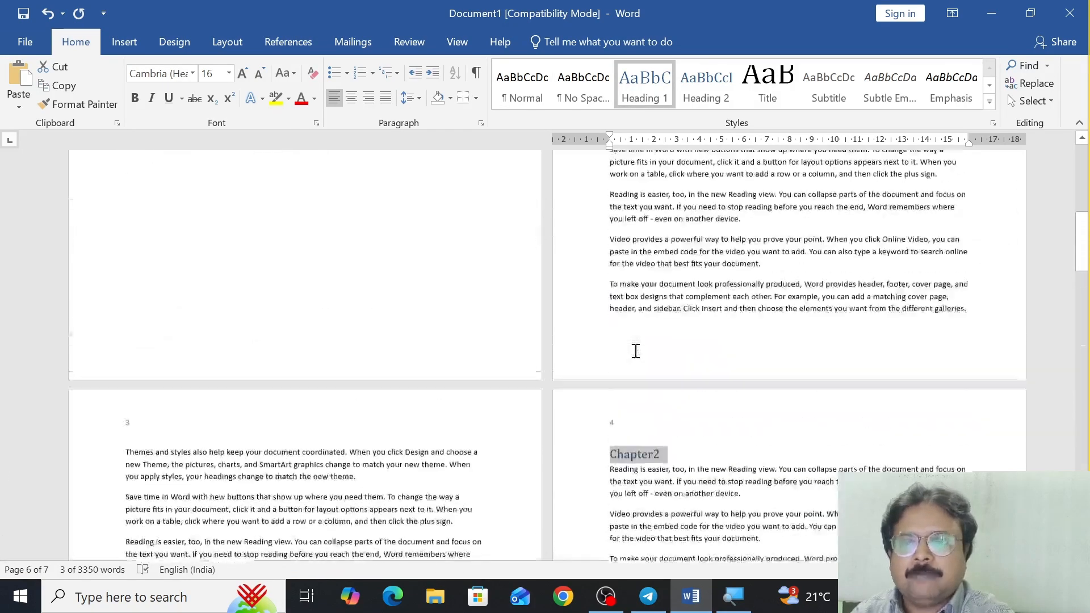
pyautogui.scroll(5, 636, 351)
pyautogui.click(159, 218)
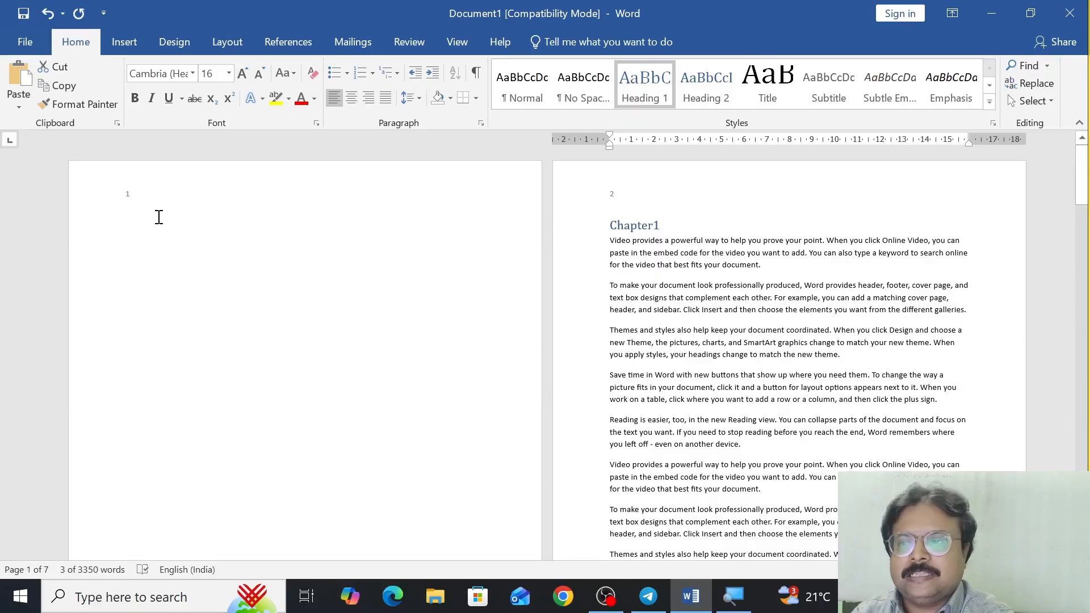
pyautogui.click(133, 228)
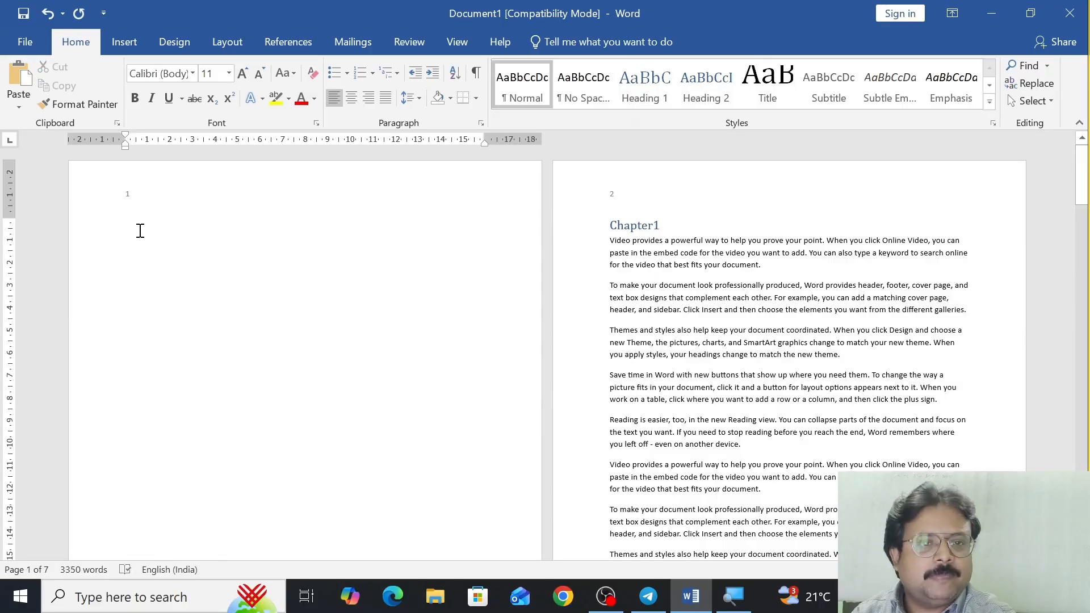
pyautogui.click(312, 43)
pyautogui.click(33, 105)
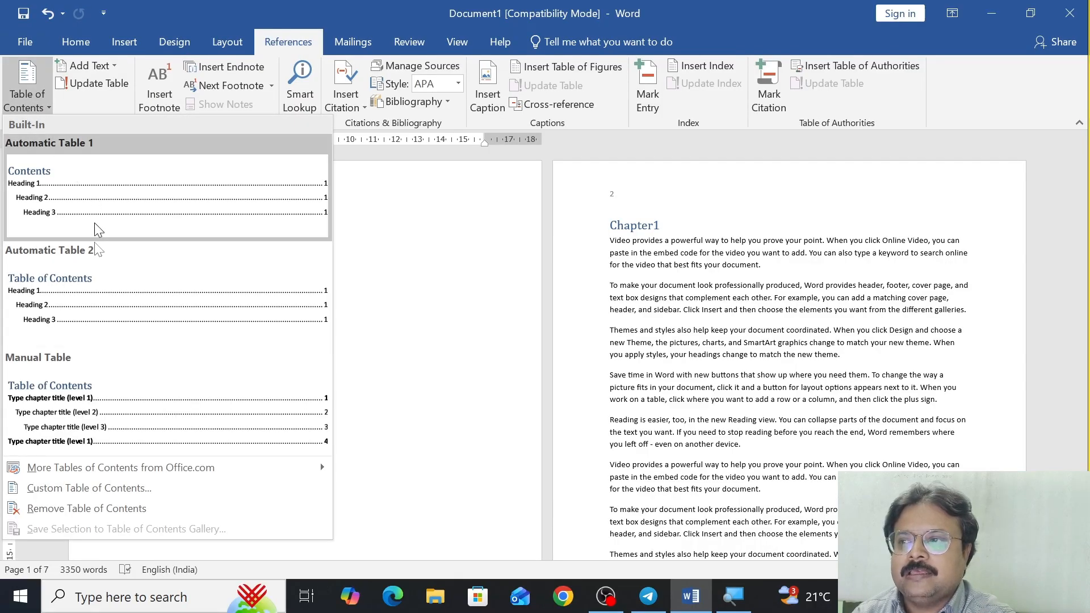
pyautogui.click(97, 305)
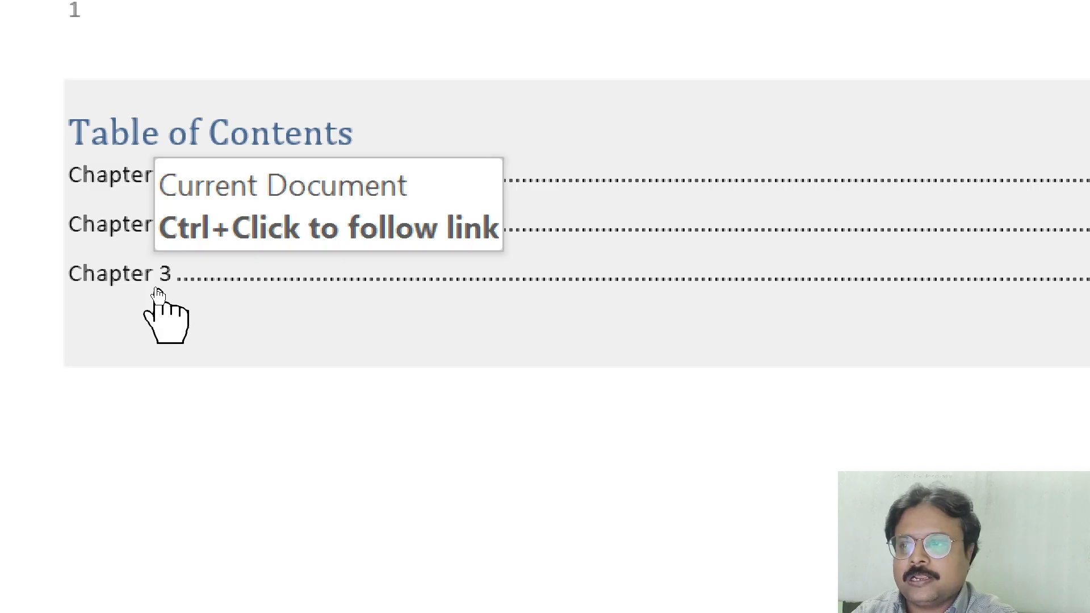
# Follow the Chapter 3 entry in the table of contents to its heading and return to the table on page 1.
pyautogui.keyDown('ctrl'); pyautogui.click(158, 290); pyautogui.keyUp('ctrl')
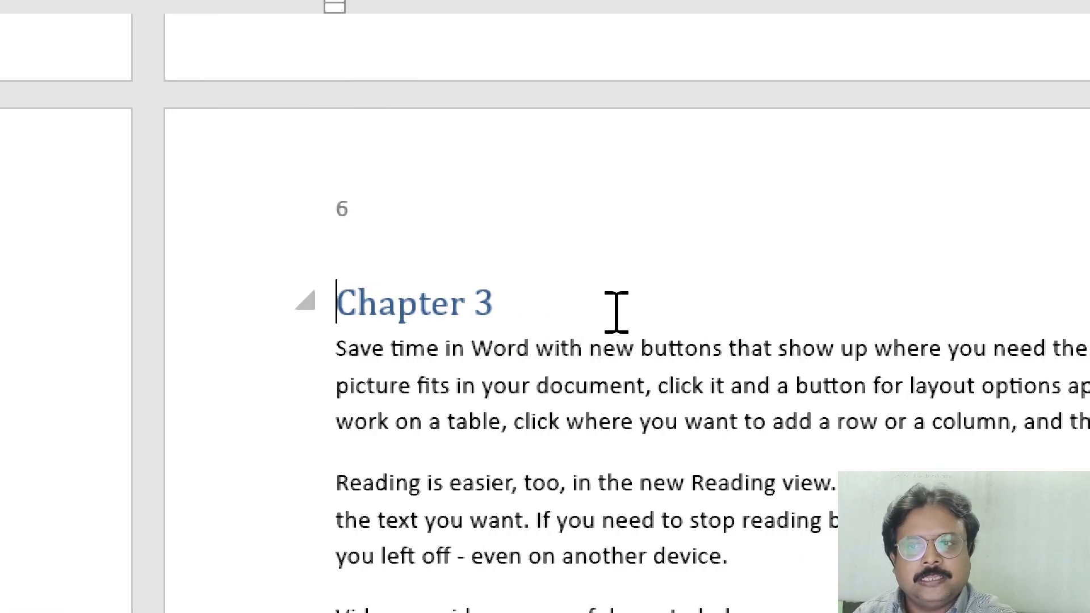
pyautogui.scroll(6, 468, 347)
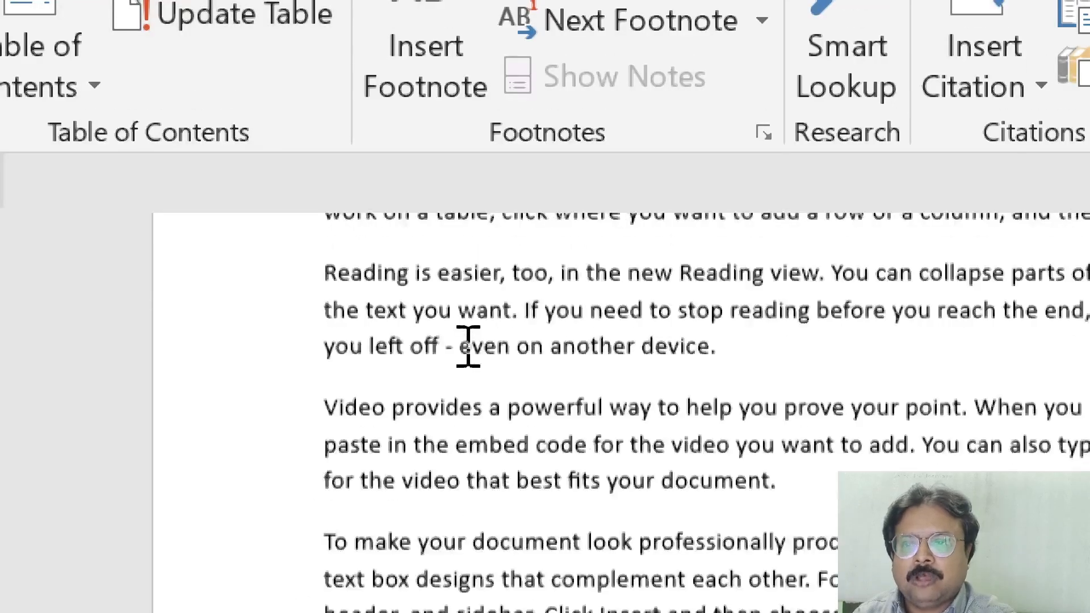
pyautogui.scroll(-6, 467, 345)
pyautogui.scroll(5, 465, 345)
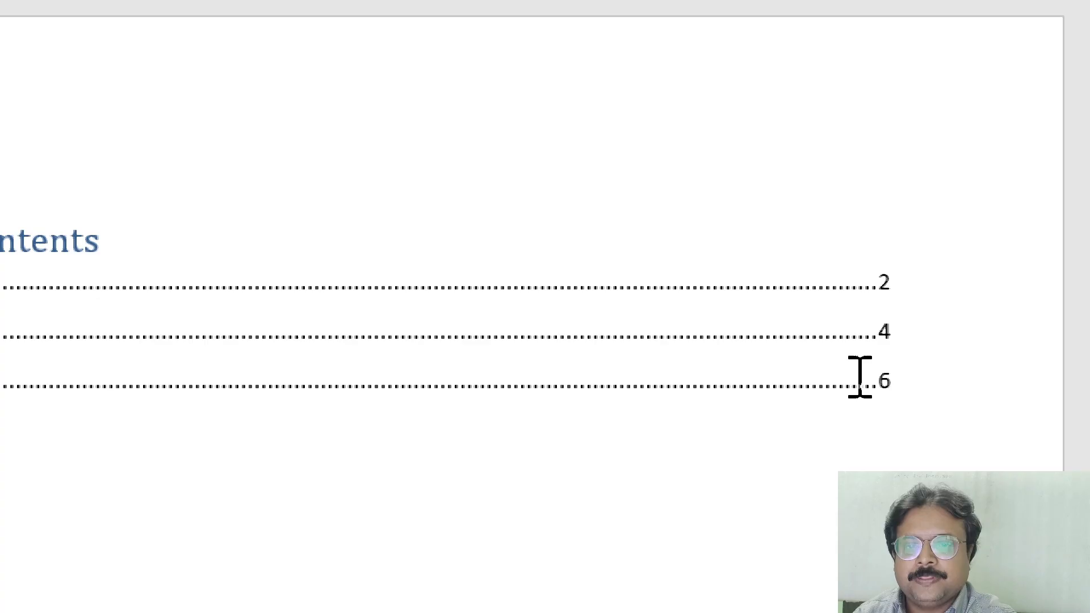
# Follow the link on the Chapter 3 entry's page number to its heading and return to the table of contents.
pyautogui.click(888, 370)
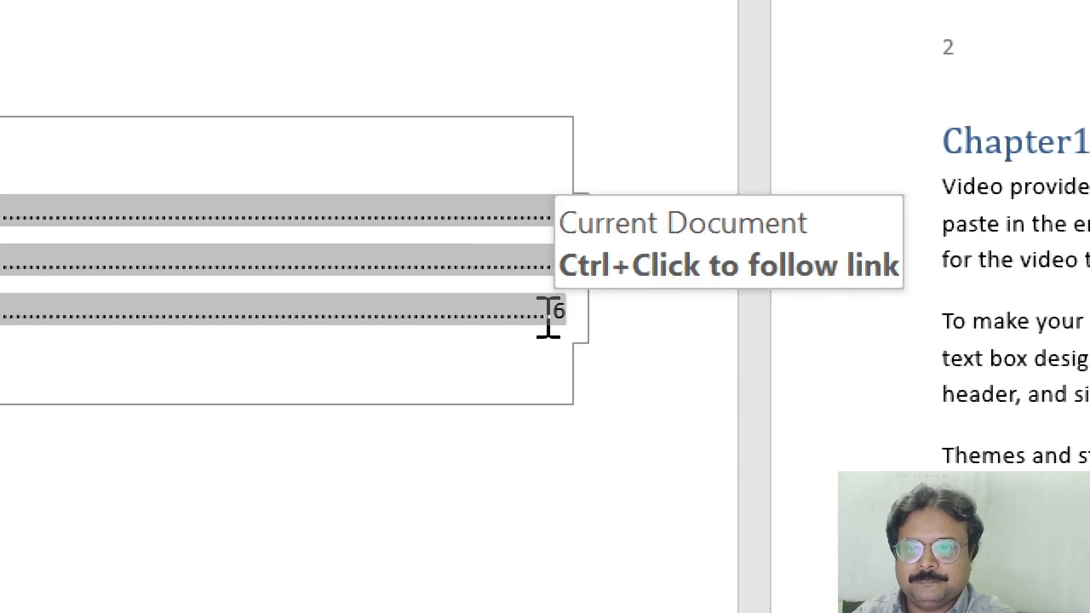
pyautogui.keyDown('ctrl'); pyautogui.click(558, 311); pyautogui.keyUp('ctrl')
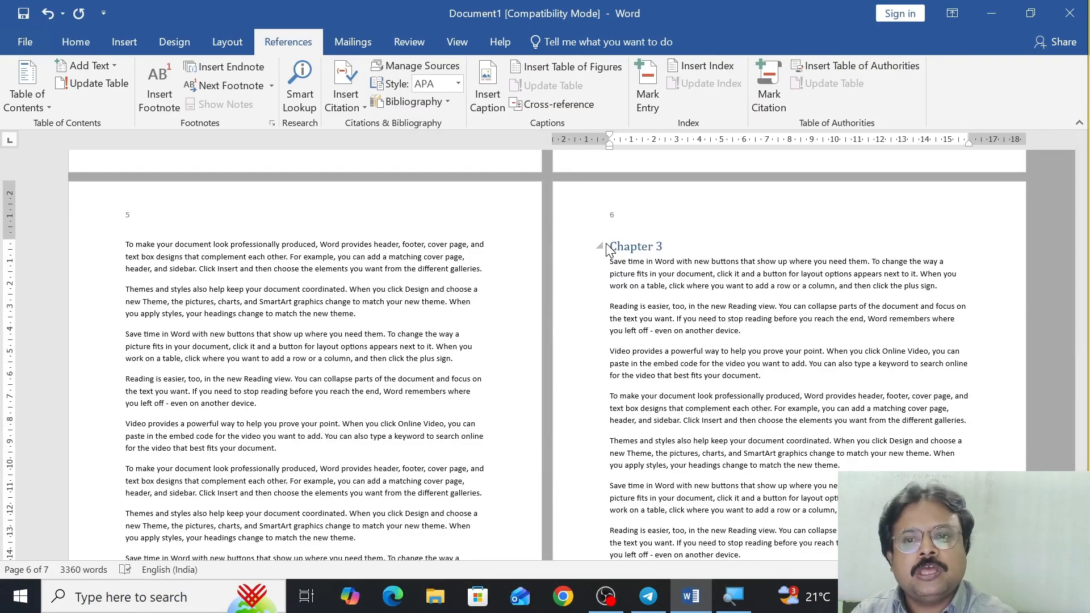
pyautogui.scroll(4, 591, 238)
pyautogui.scroll(-8, 576, 233)
pyautogui.scroll(15, 576, 233)
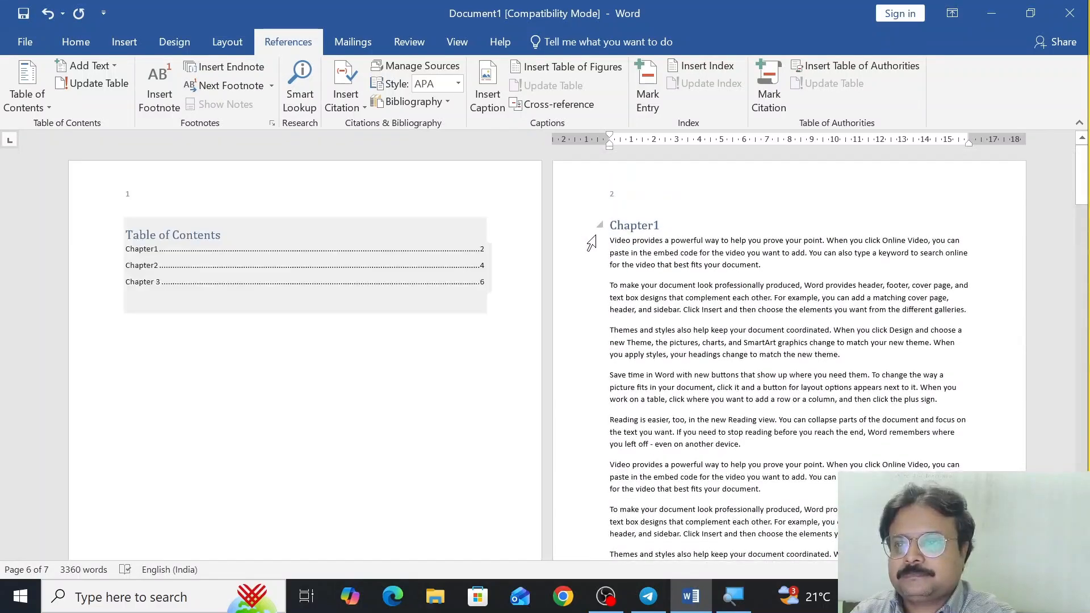
pyautogui.click(612, 263)
pyautogui.click(260, 280)
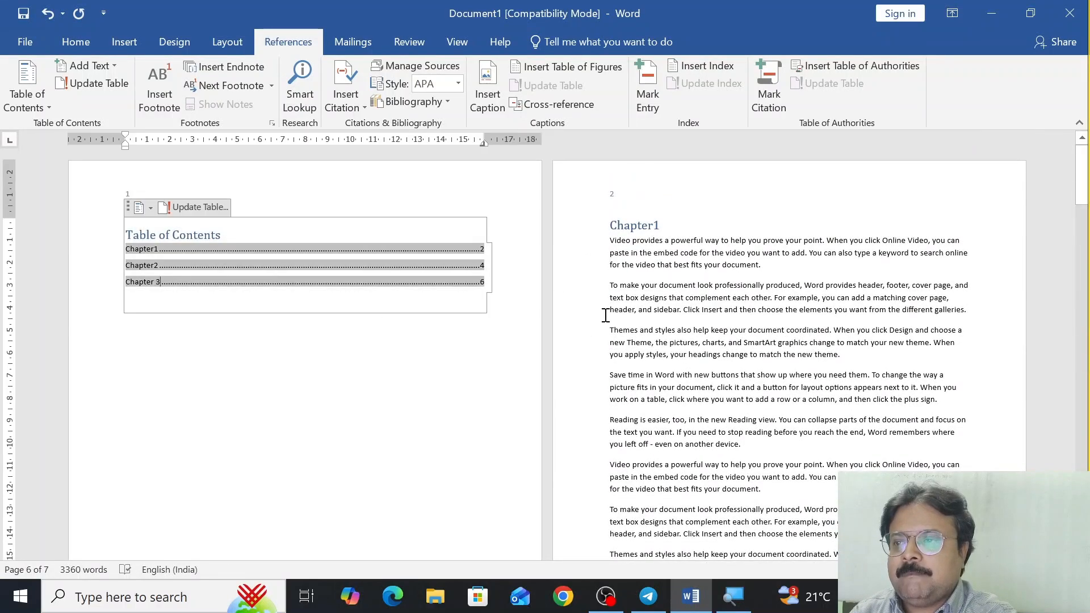
# Insert a page break after the last paragraph of the document and paste the five sample paragraphs on the new page.
pyautogui.scroll(-15, 651, 285)
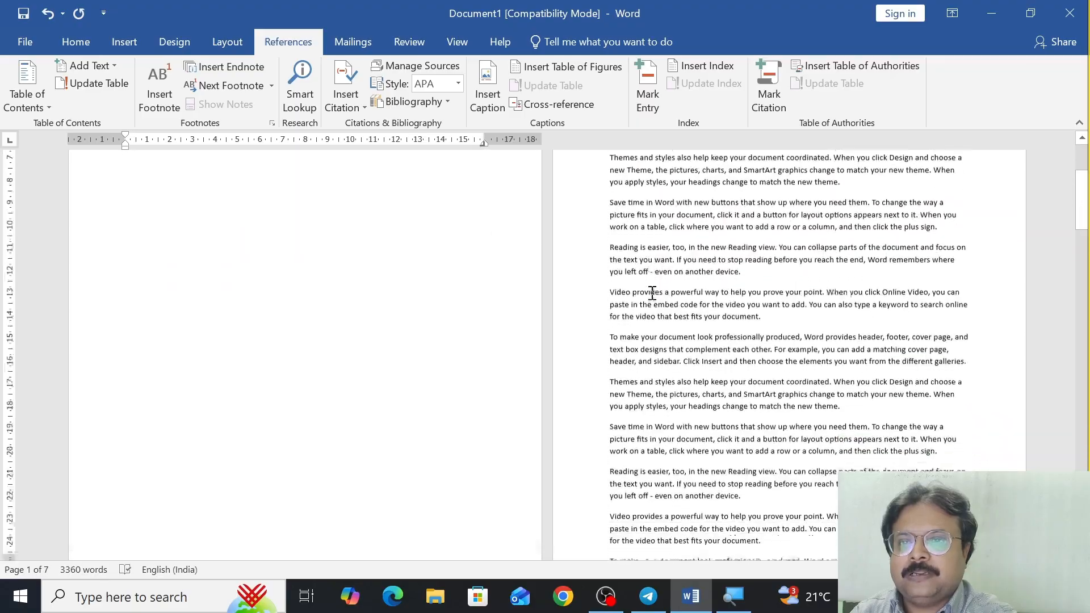
pyautogui.scroll(-15, 652, 293)
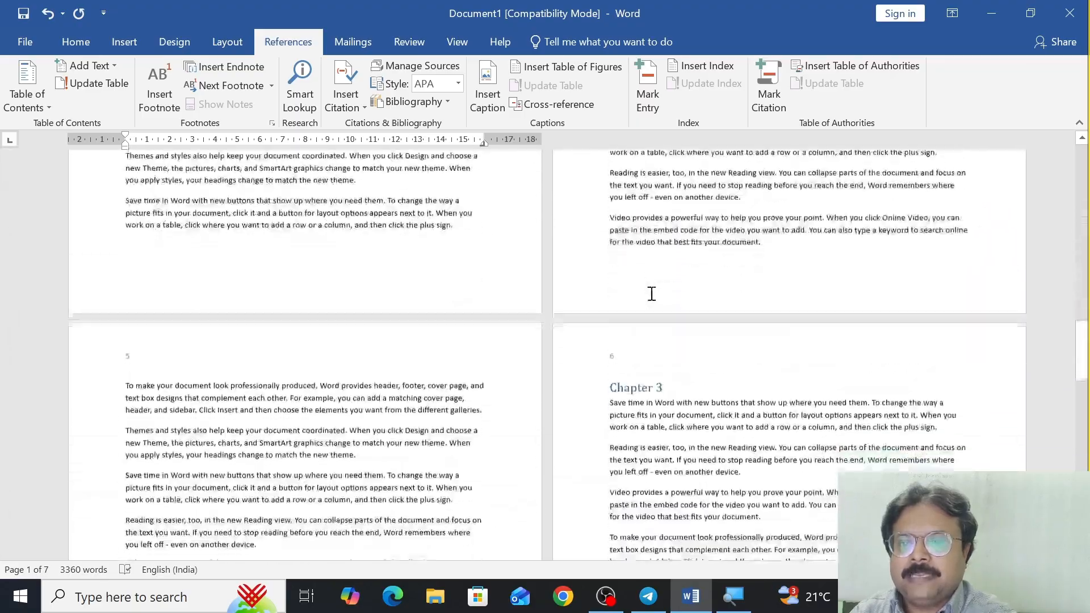
pyautogui.scroll(-5, 651, 293)
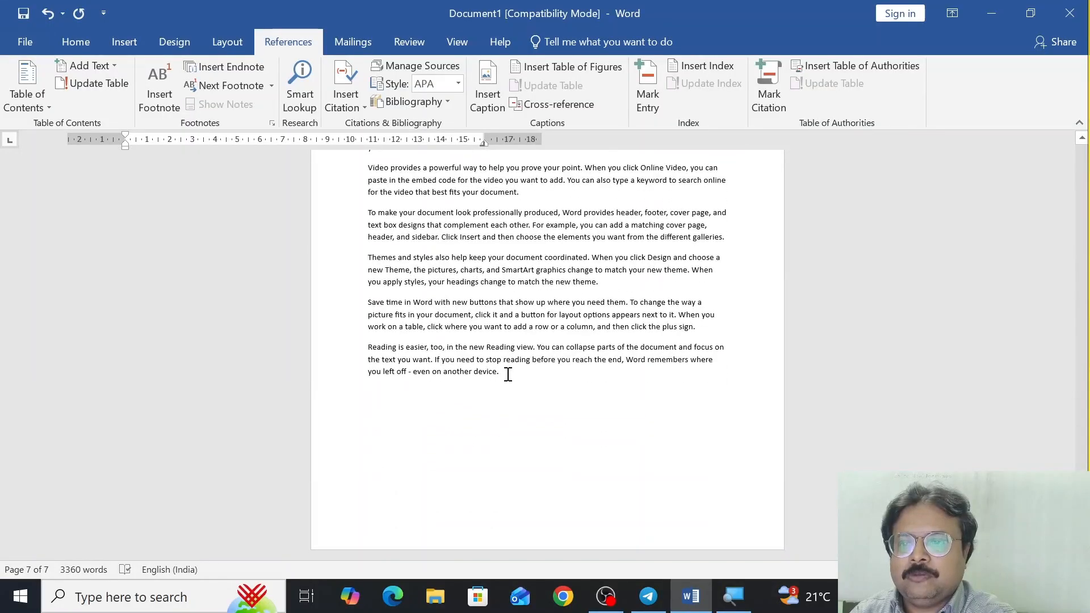
pyautogui.click(508, 374)
pyautogui.hotkey('ctrl', 'Return')
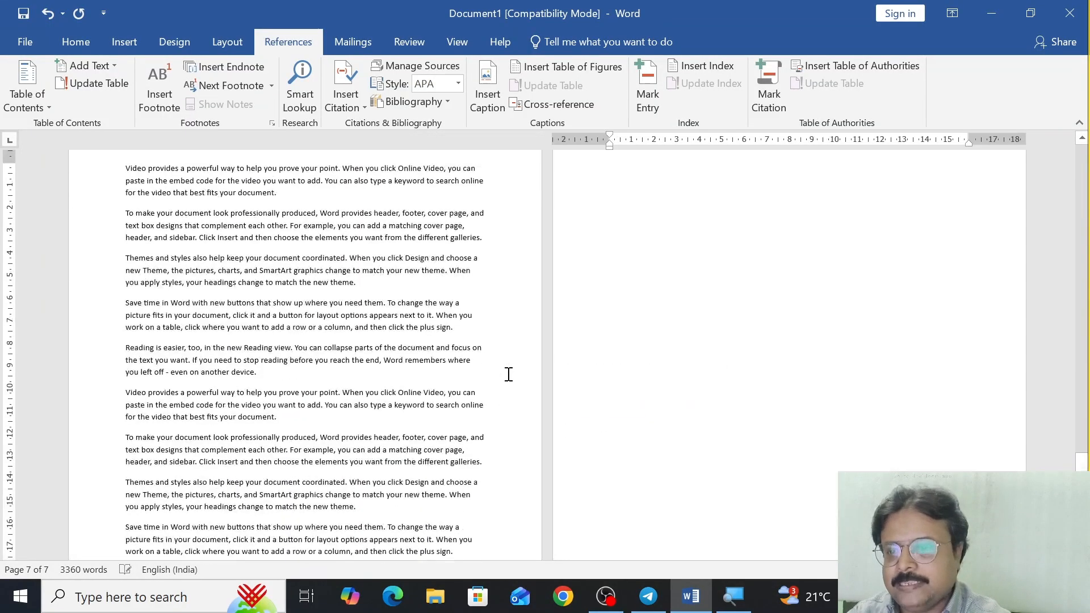
pyautogui.write('Video provides a powerful way to help you prove your point. When you click Online Video, you can paste in the embed code for the video you want to add. You can also type a keyword to search online for the video that best fits your document. To make your document look professionally produced, Word provides header, footer, cover page, and text box designs that complement each other. For example, you can add a matching cover page, header, and sidebar. Click Insert and then choose the elements you want from the different galleries. Themes and styles also help keep your document coordinated. When you click Design and choose a new Theme, the pictures, charts, and SmartArt graphics change to match your new theme. When you apply styles, your headings change to match the new theme. Save time in Word with new buttons that show up where you need them. To change the way a picture fits in your document, click it and a button for layout options appears next to it. When you work on a table, click where you want to add a row or a column, and then click the plus sign. Reading is easier, too, in the new Reading view. You can collapse parts of the document and focus on the text you want. If you need to stop reading before you reach the end, Word remembers where you left off - even on another device.')
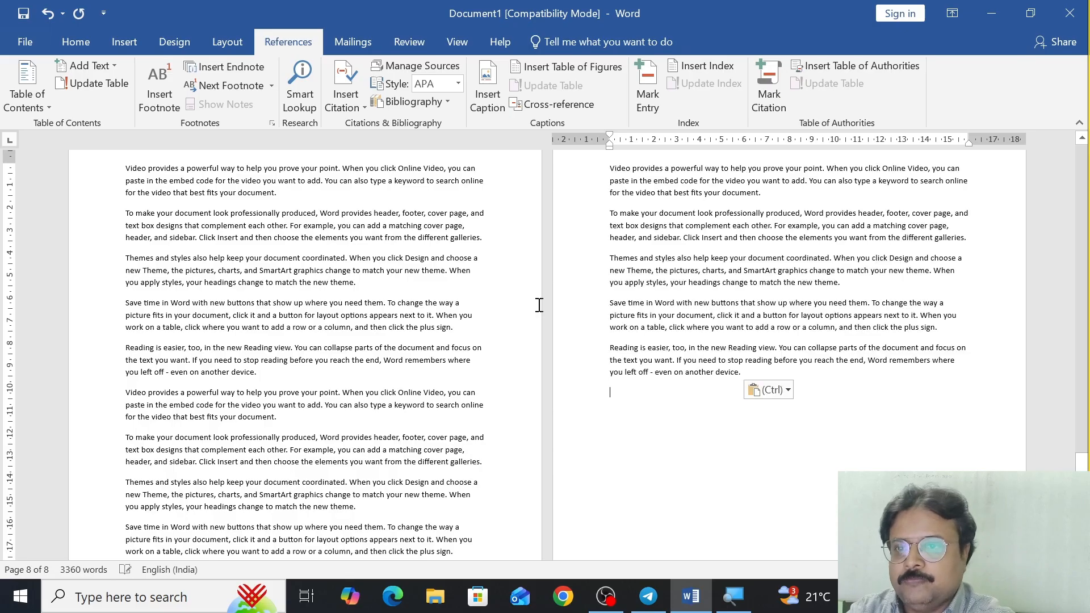
# Add the line "Chapter4" above the pasted paragraphs at the start of page 8.
pyautogui.scroll(5, 540, 305)
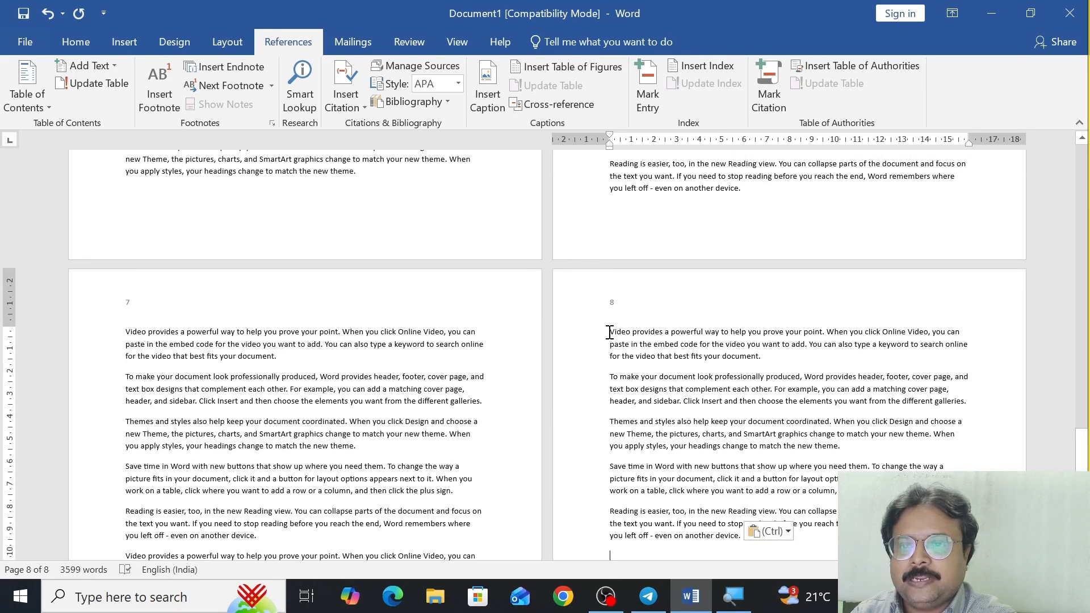
pyautogui.click(610, 332)
pyautogui.press('Return')
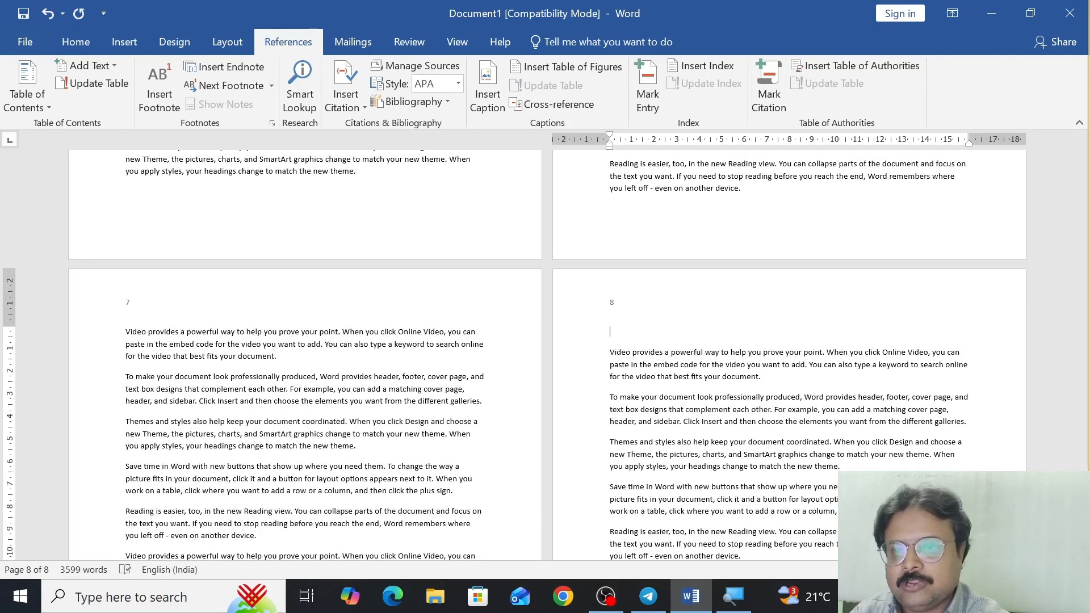
pyautogui.write('c')
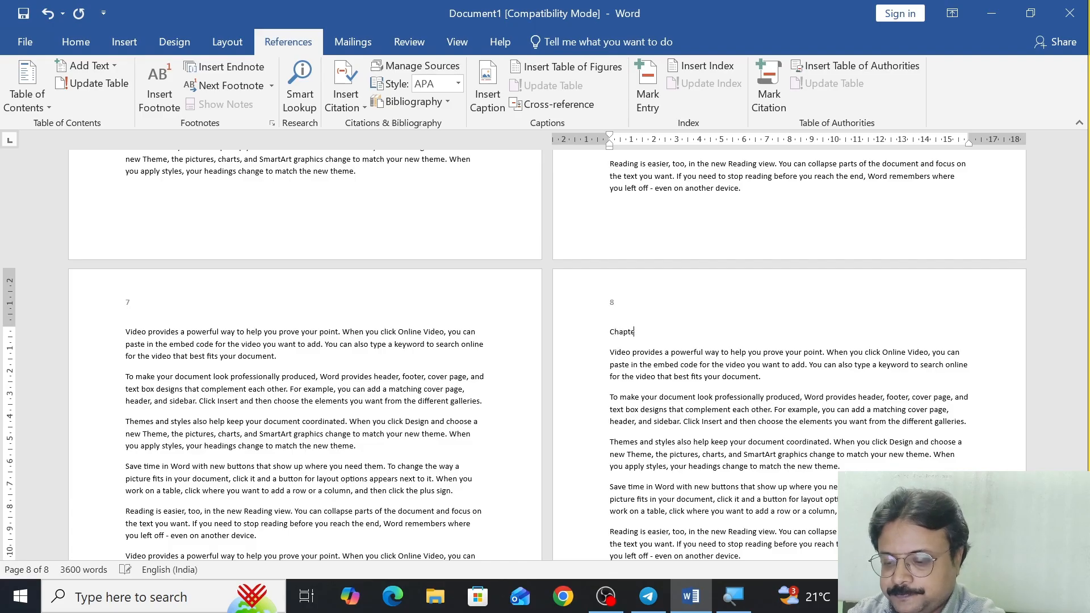
pyautogui.scroll(6, 707, 260)
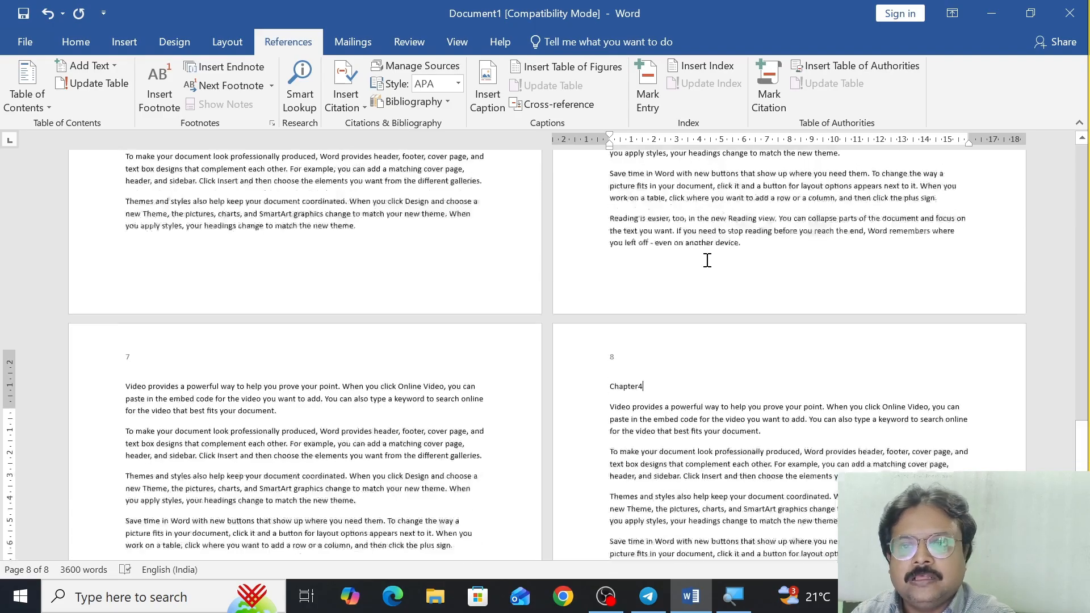
# Apply the Heading 1 style to the Chapter4 line on page 8.
pyautogui.scroll(-4, 654, 372)
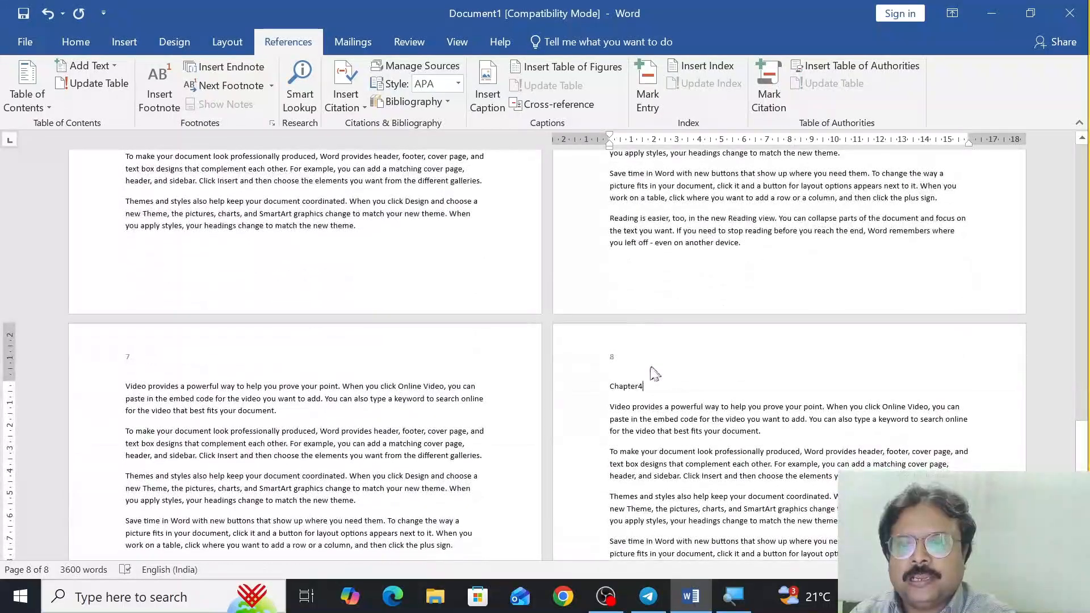
pyautogui.moveTo(626, 387); pyautogui.dragTo(651, 387)
pyautogui.click(83, 32)
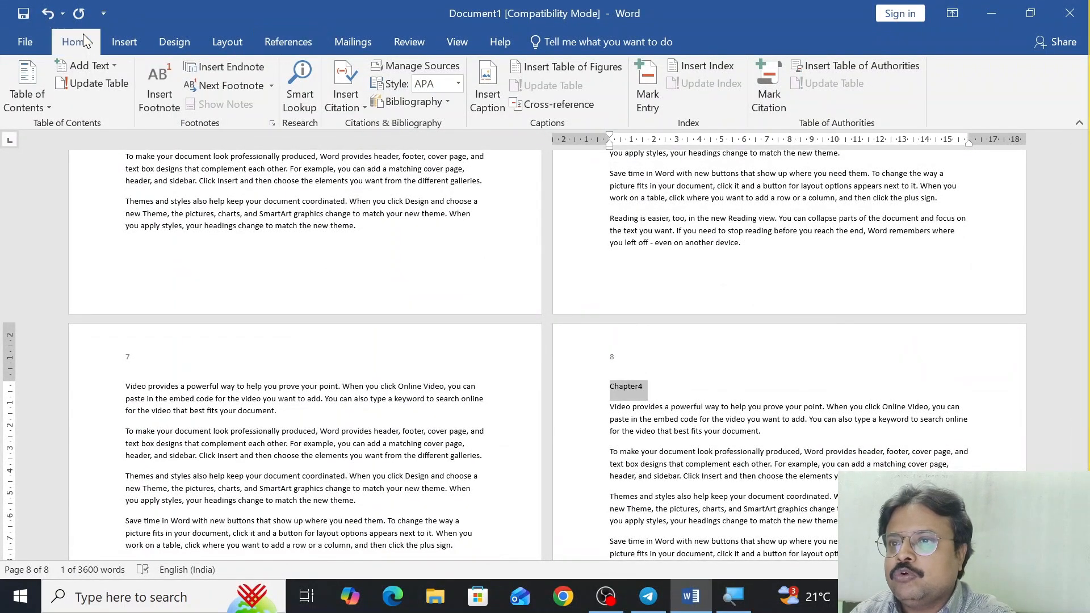
pyautogui.click(642, 97)
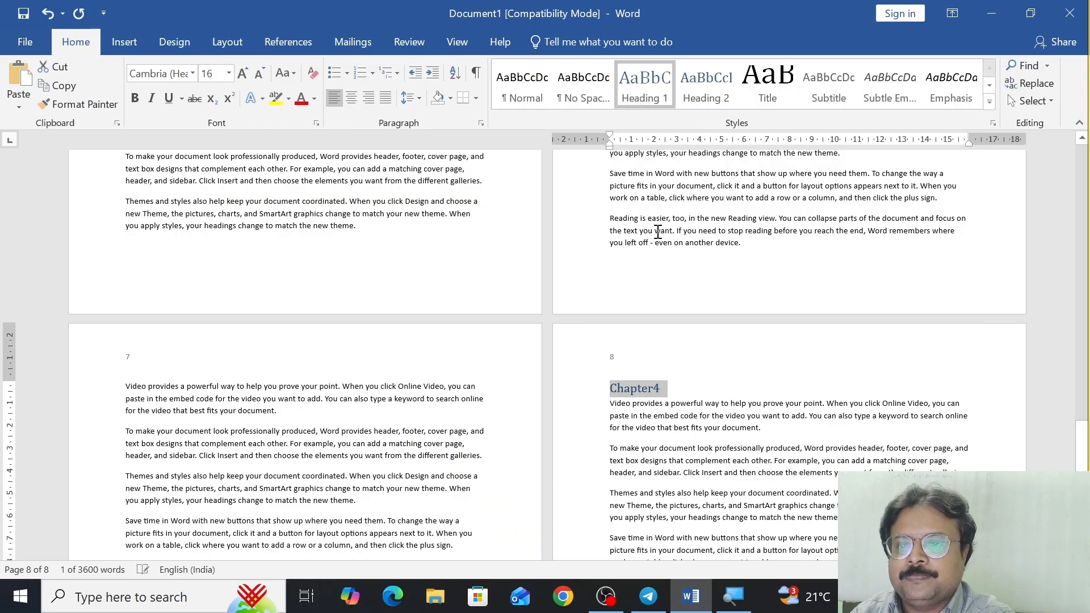
# Update the entire table of contents on page 1 to include the Chapter4 heading.
pyautogui.scroll(15, 634, 272)
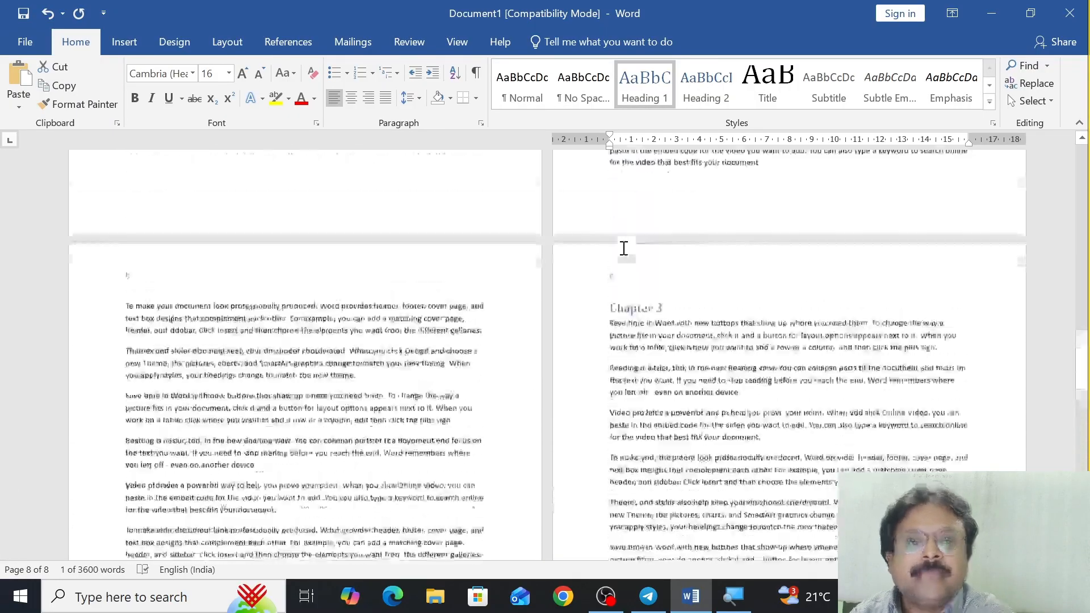
pyautogui.scroll(20, 623, 248)
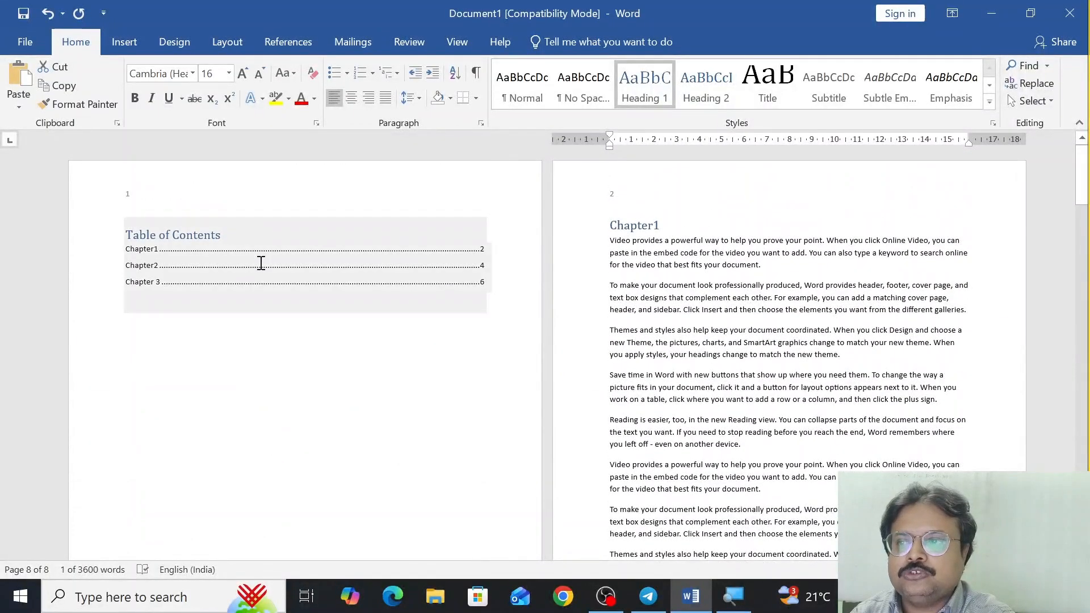
pyautogui.click(261, 262)
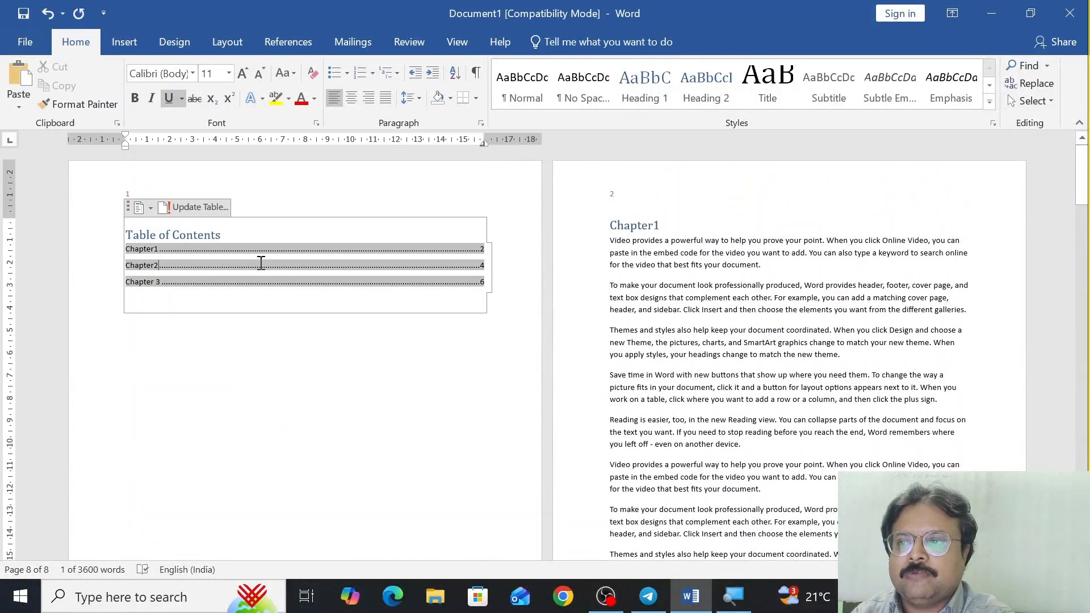
pyautogui.click(209, 207)
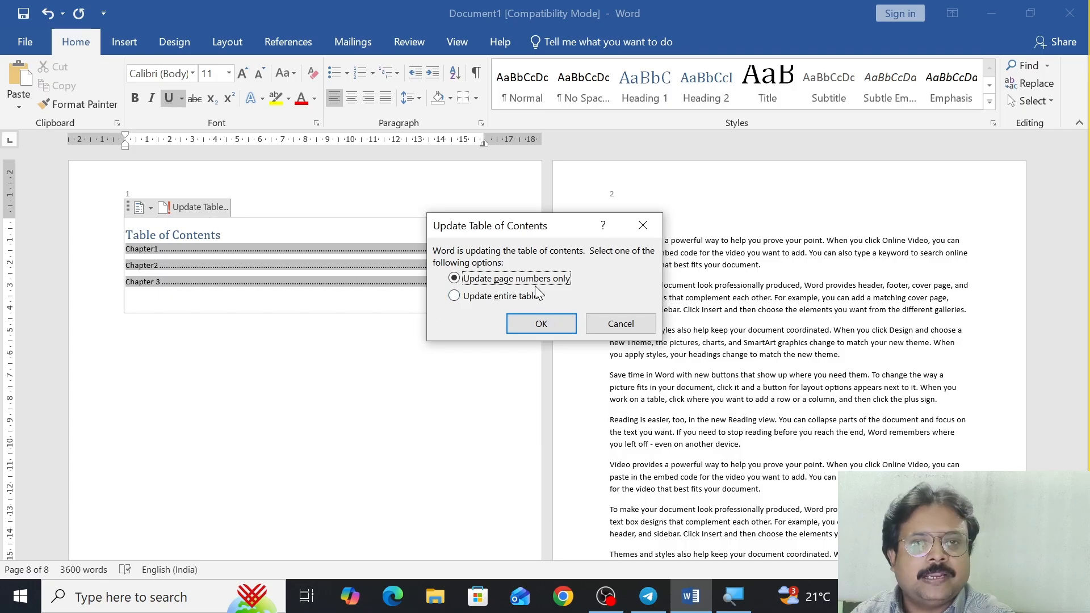
pyautogui.click(492, 298)
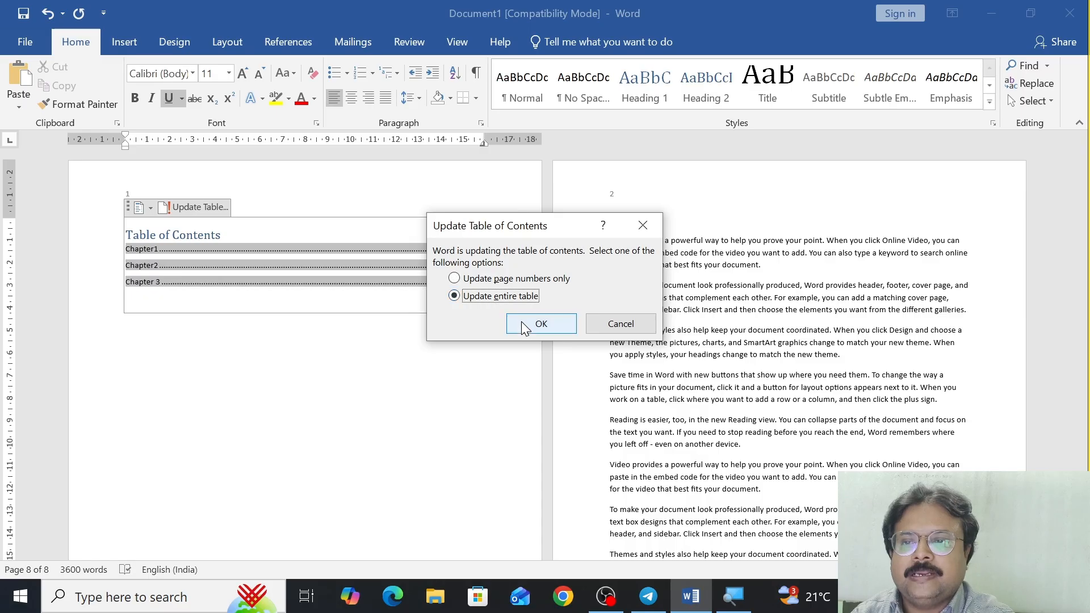
pyautogui.click(533, 328)
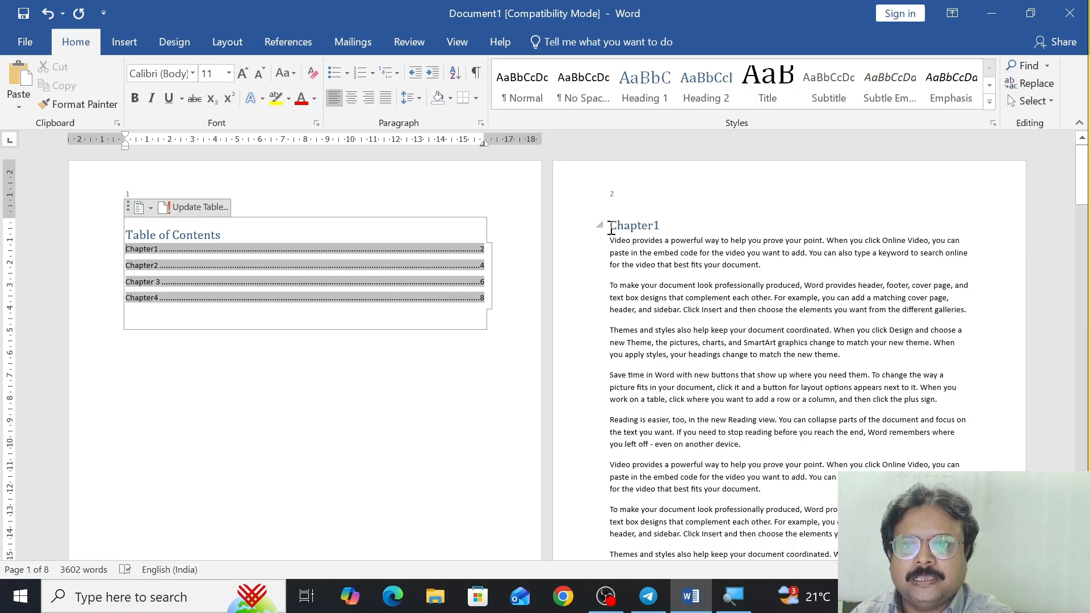
# Replace the Chapter1 heading on page 2 with "MS WORD" and update the entire table of contents.
pyautogui.moveTo(612, 228); pyautogui.dragTo(687, 227)
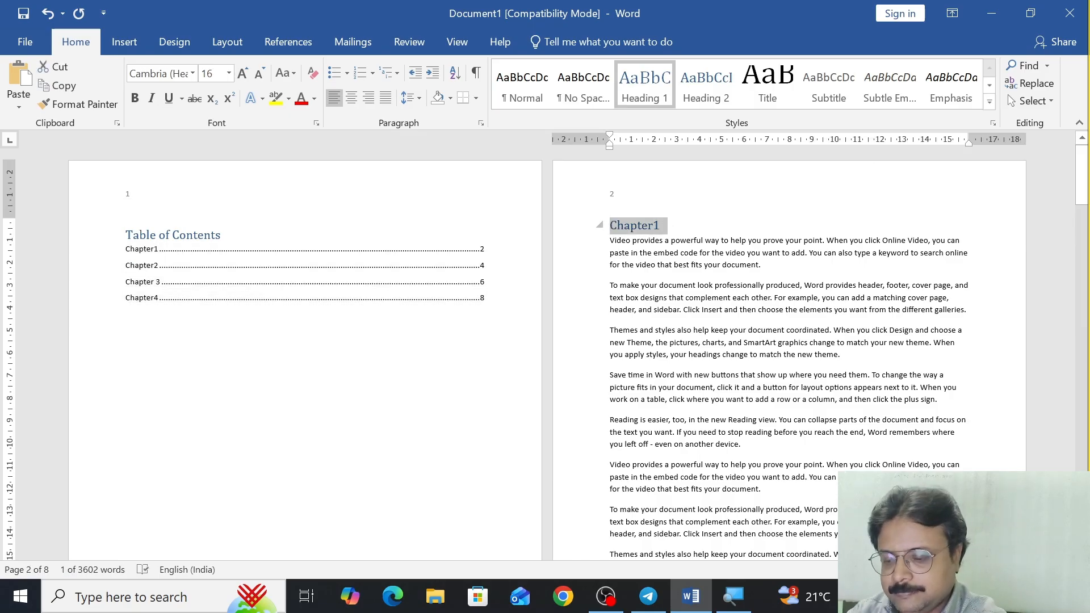
pyautogui.write('MS WORD')
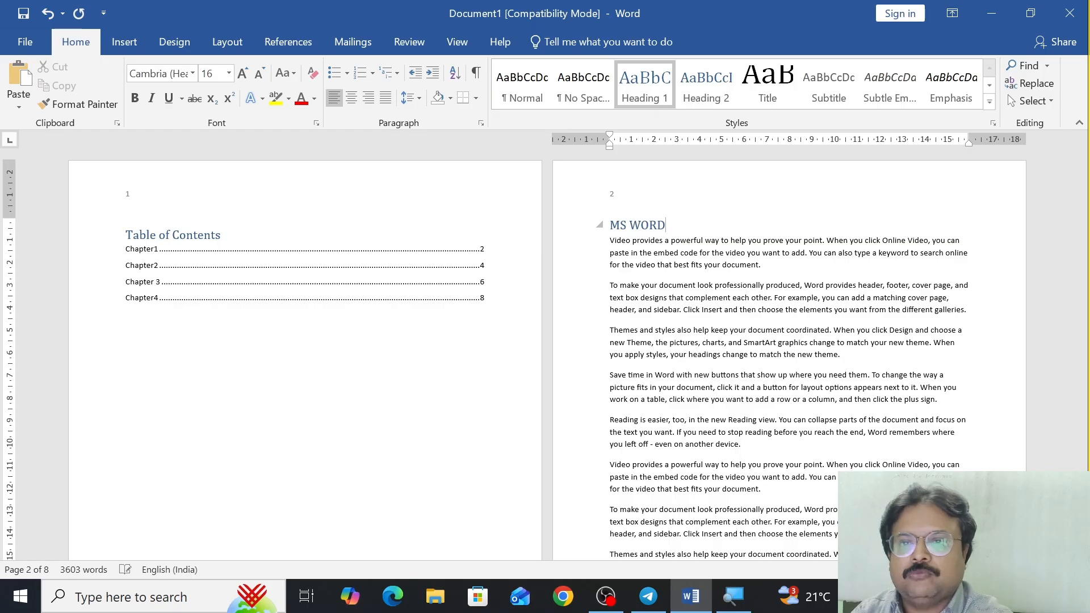
pyautogui.click(581, 306)
pyautogui.click(286, 256)
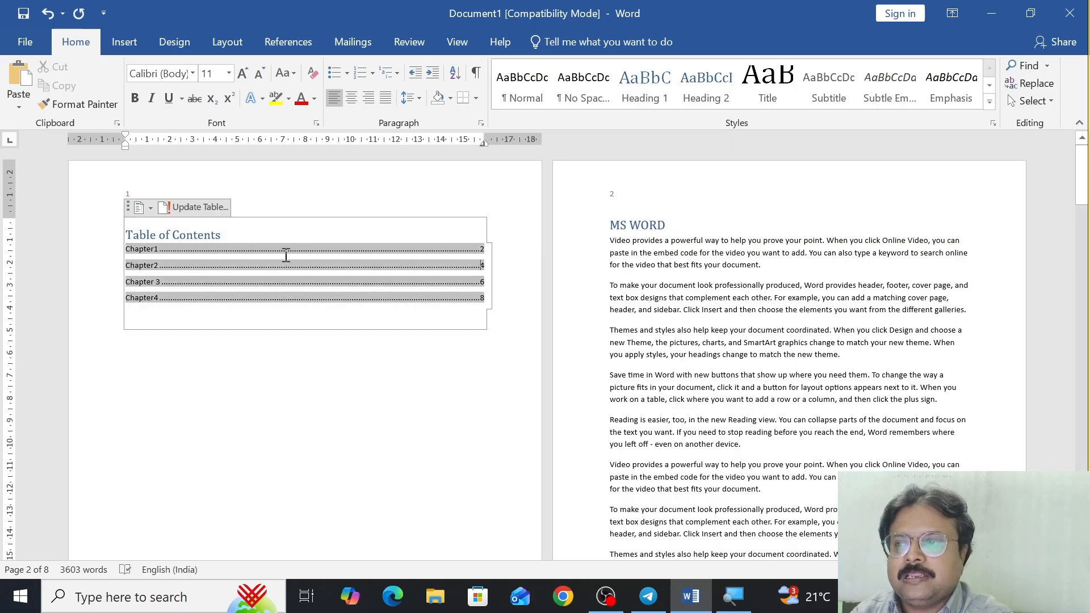
pyautogui.click(196, 207)
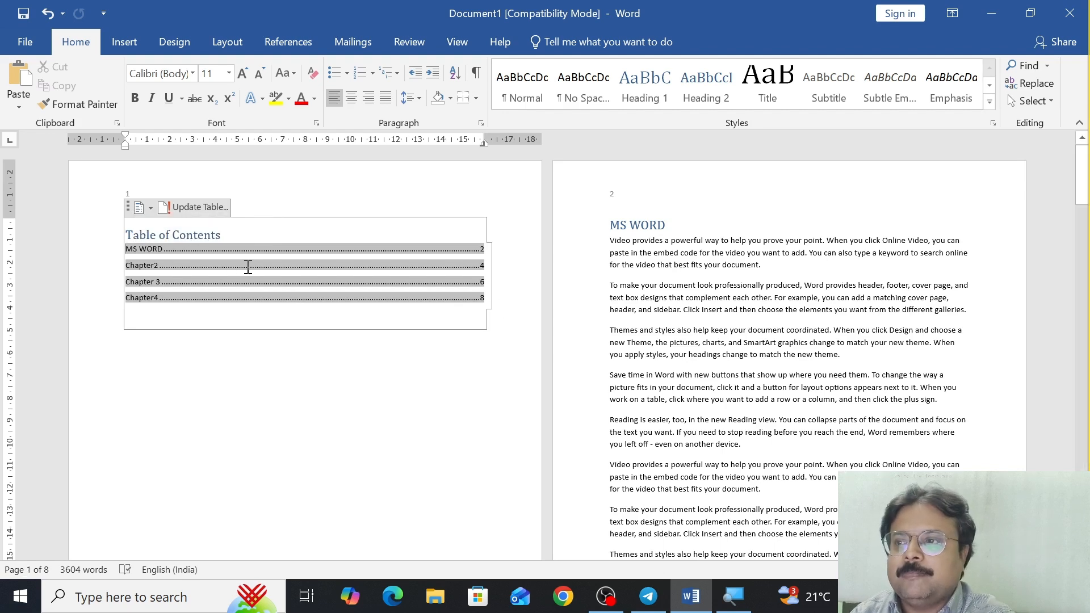
# Switch the table of contents to the Manual Table style, inspect its first placeholder entry, and undo the switch.
pyautogui.click(149, 208)
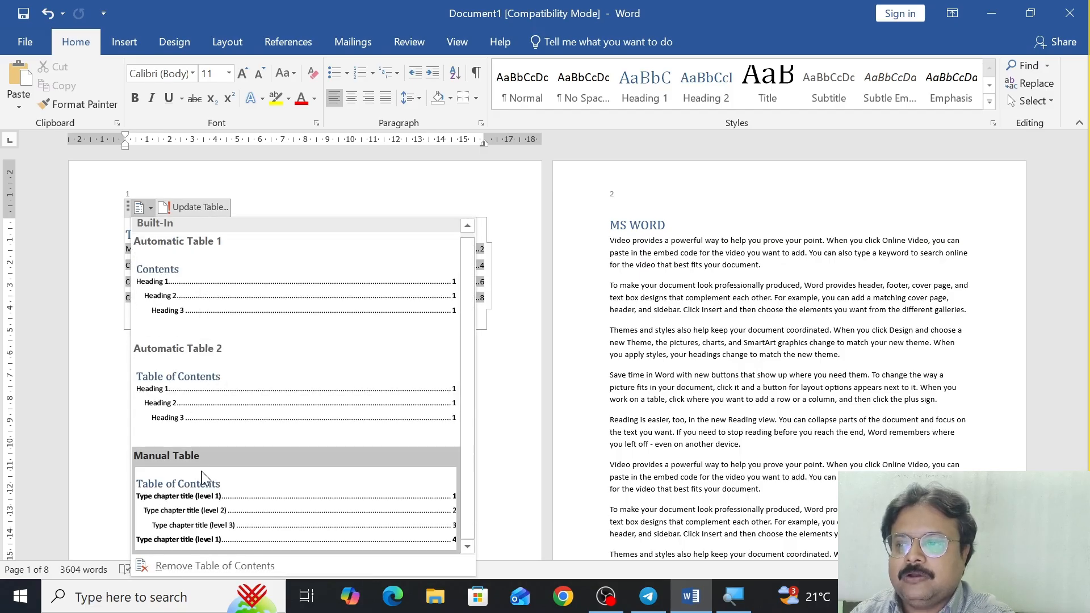
pyautogui.click(196, 523)
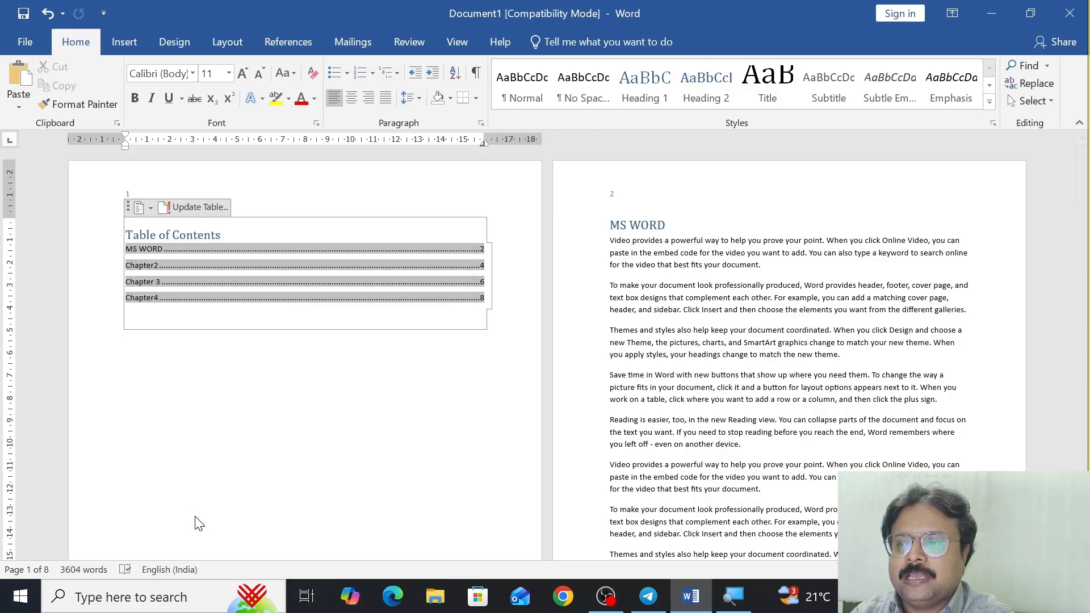
pyautogui.click(164, 250)
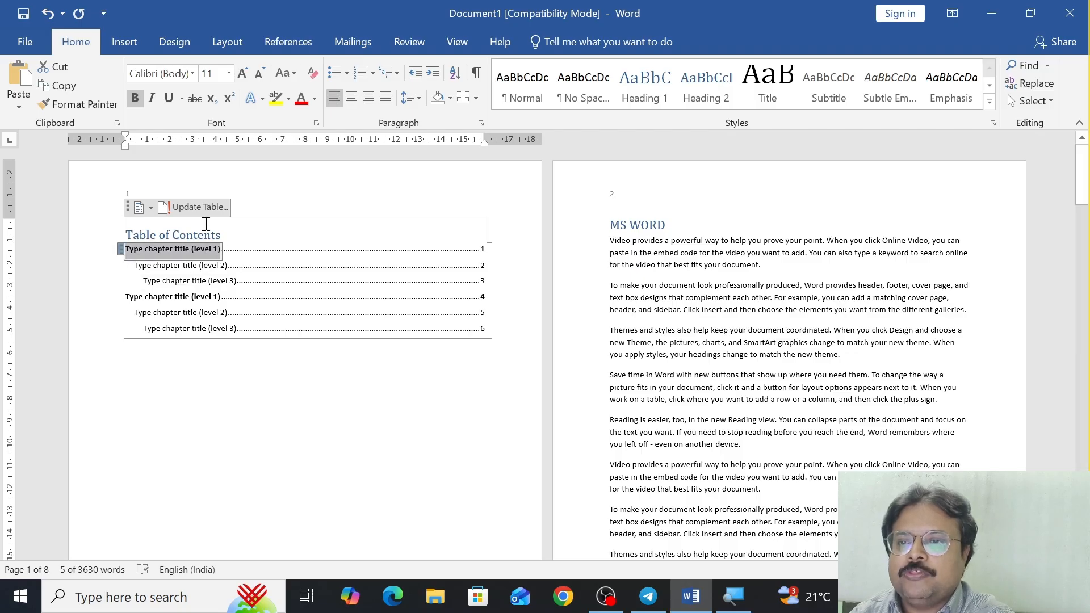
pyautogui.press('F9')
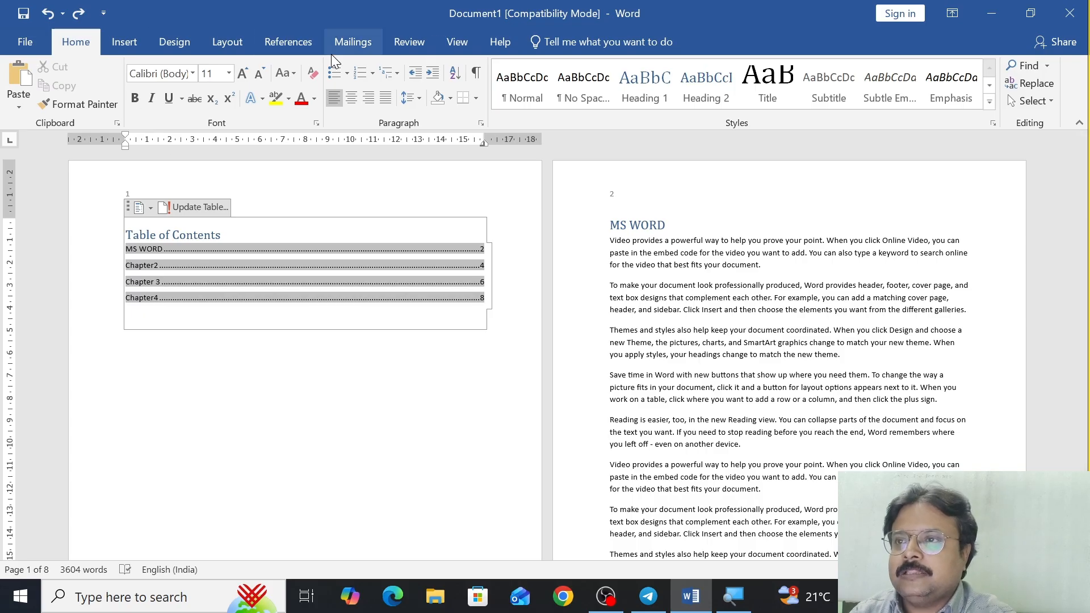
# Open the Custom Table of Contents settings for the table on page 1.
pyautogui.click(290, 44)
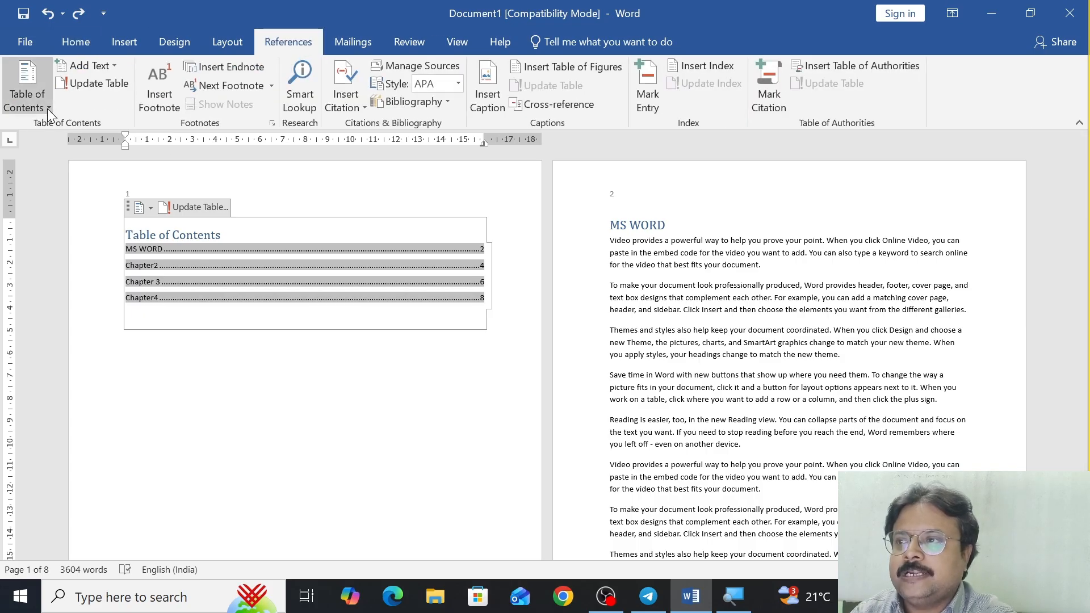
pyautogui.click(47, 108)
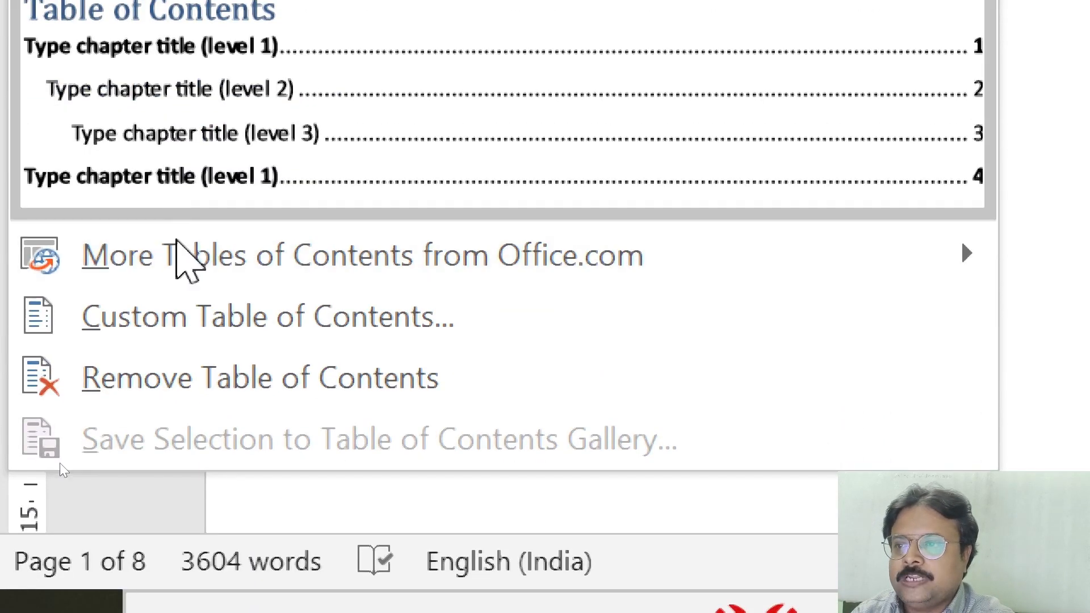
pyautogui.moveTo(183, 253)
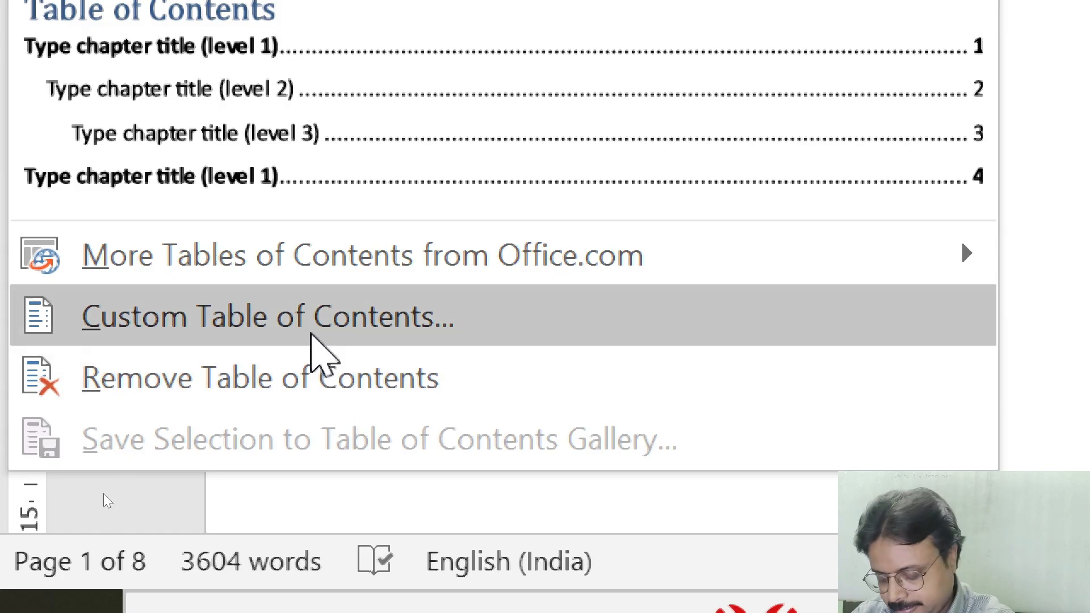
pyautogui.click(311, 335)
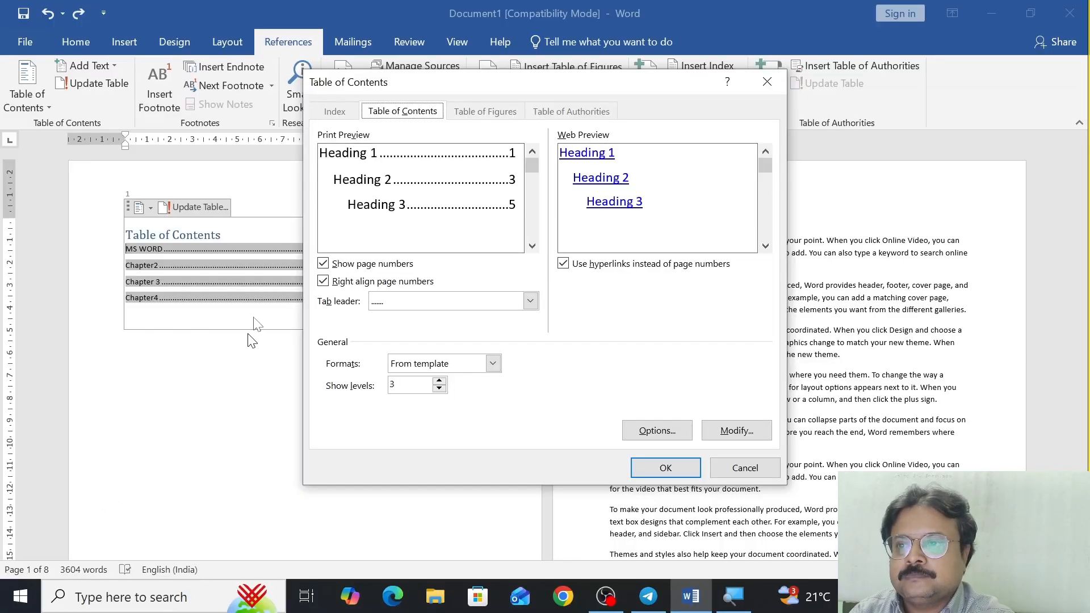
# Try the dashed and solid-line tab leaders for the table of contents and turn off its page numbers.
pyautogui.click(422, 302)
pyautogui.click(407, 343)
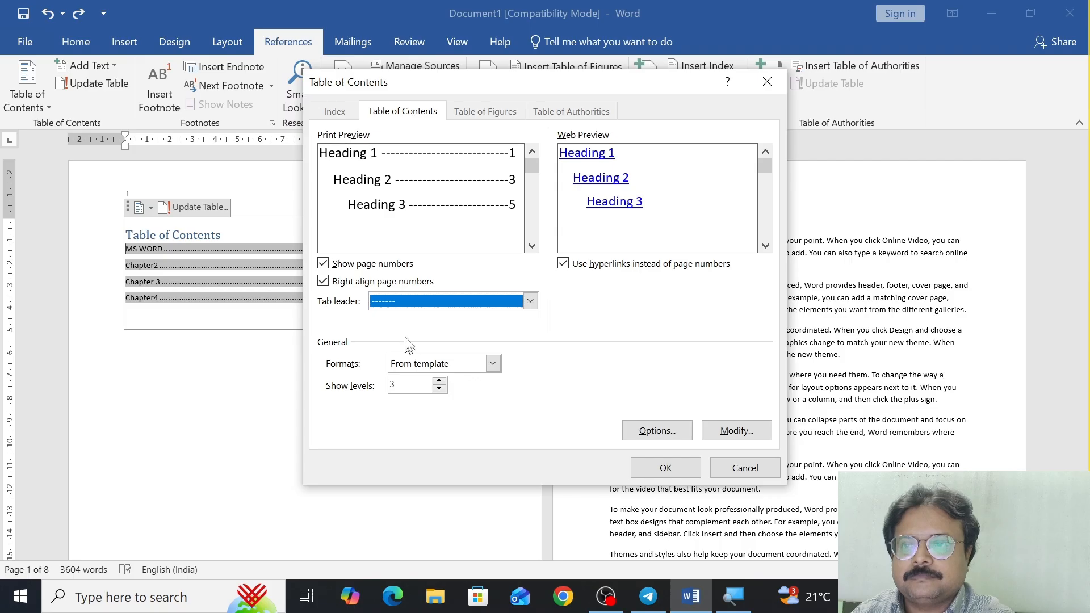
pyautogui.click(530, 301)
pyautogui.click(401, 362)
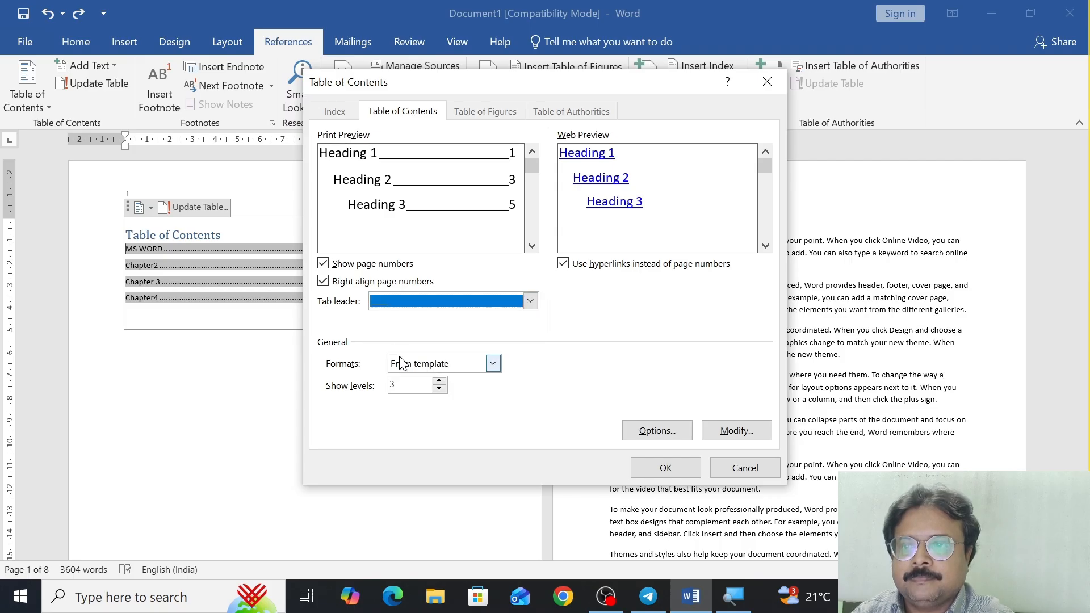
pyautogui.click(384, 264)
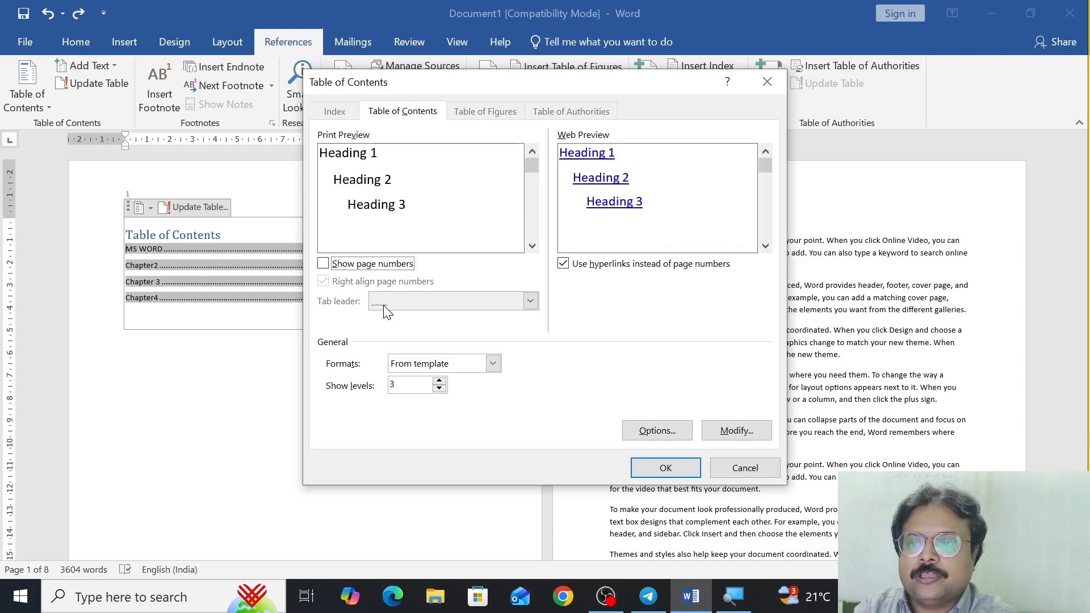
# Preview the Classic format, choose the Fancy format instead, and replace the existing table of contents with it.
pyautogui.click(421, 363)
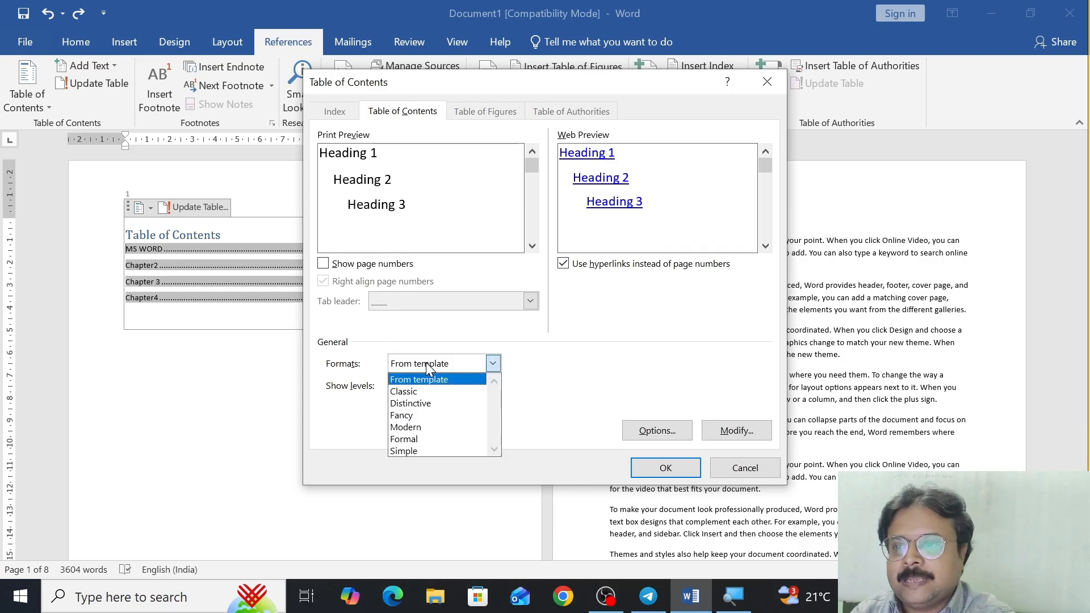
pyautogui.click(415, 390)
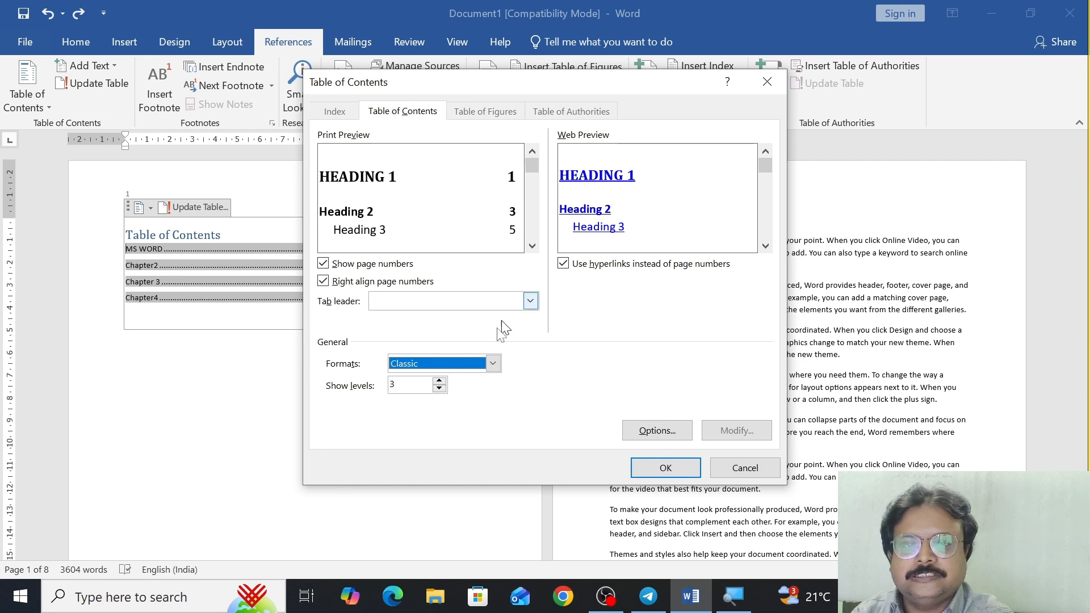
pyautogui.click(427, 364)
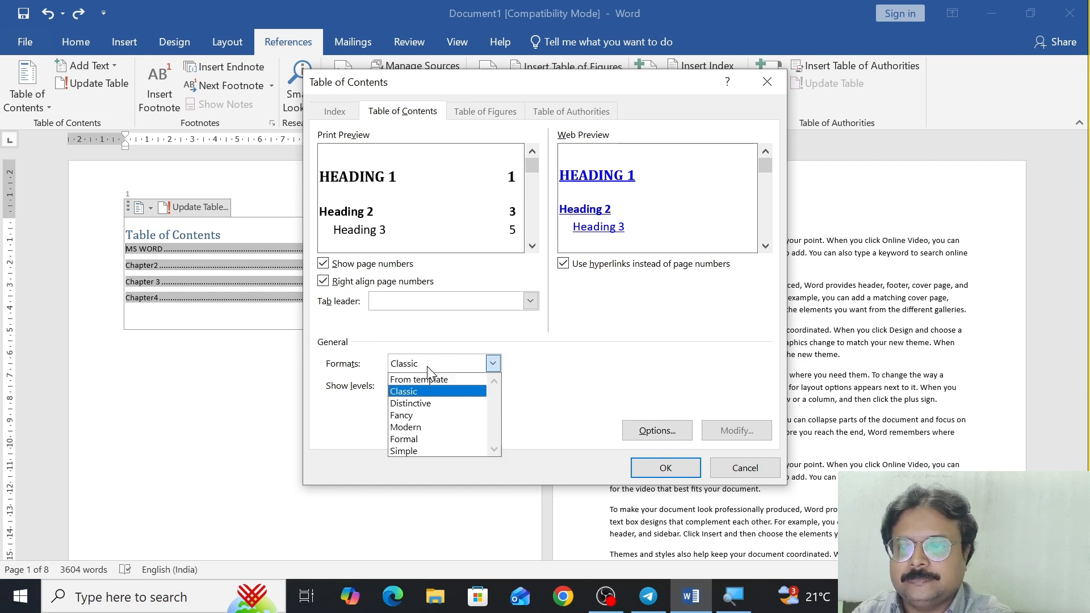
pyautogui.click(425, 417)
pyautogui.click(665, 467)
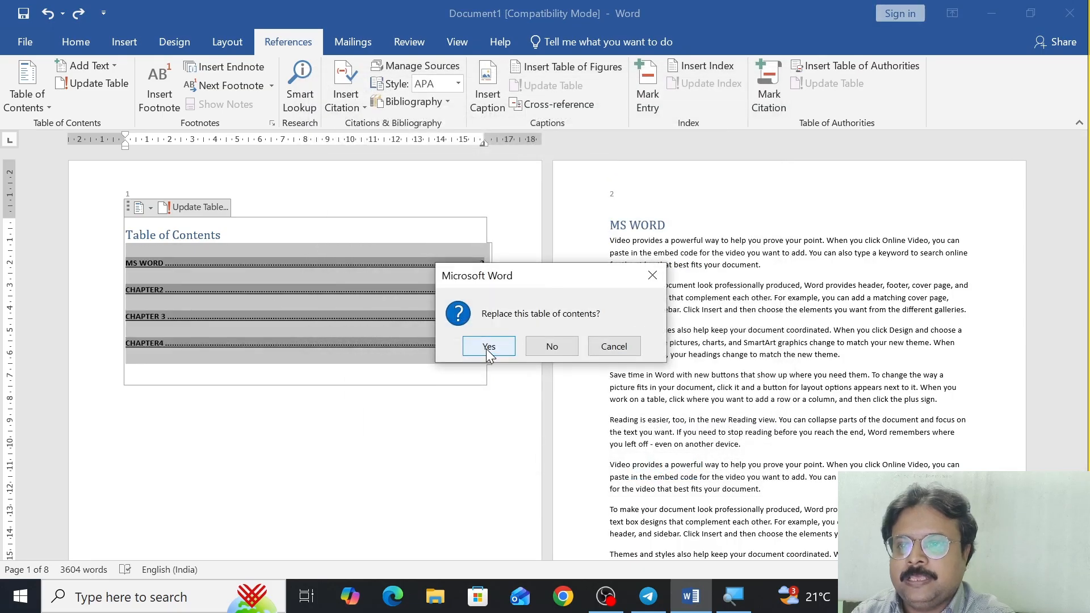
pyautogui.click(489, 348)
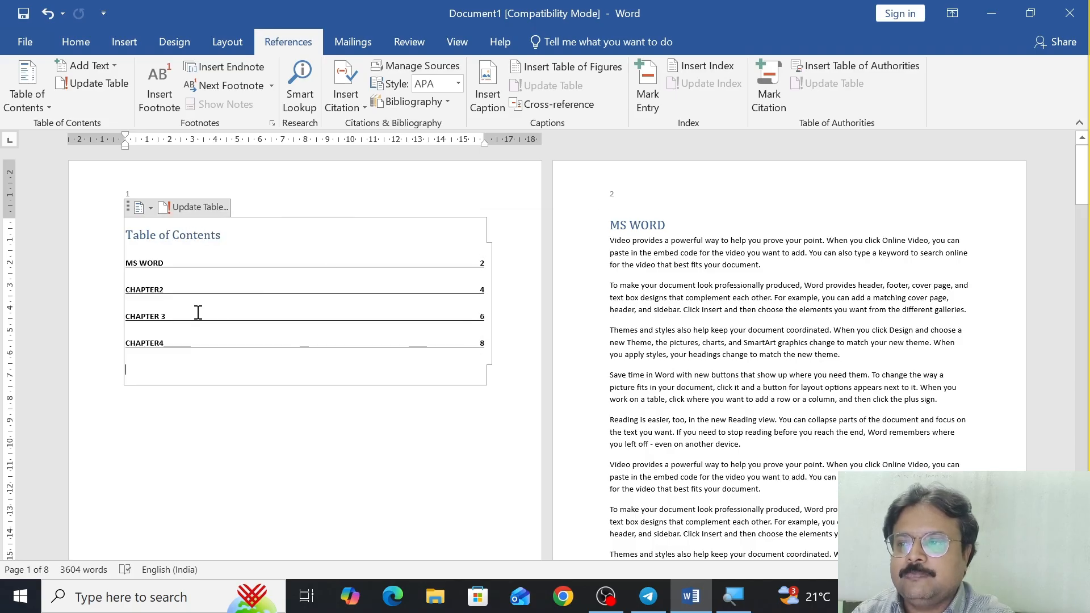
# Turn off page numbers in the custom table of contents settings and replace the existing table on page 1.
pyautogui.click(46, 108)
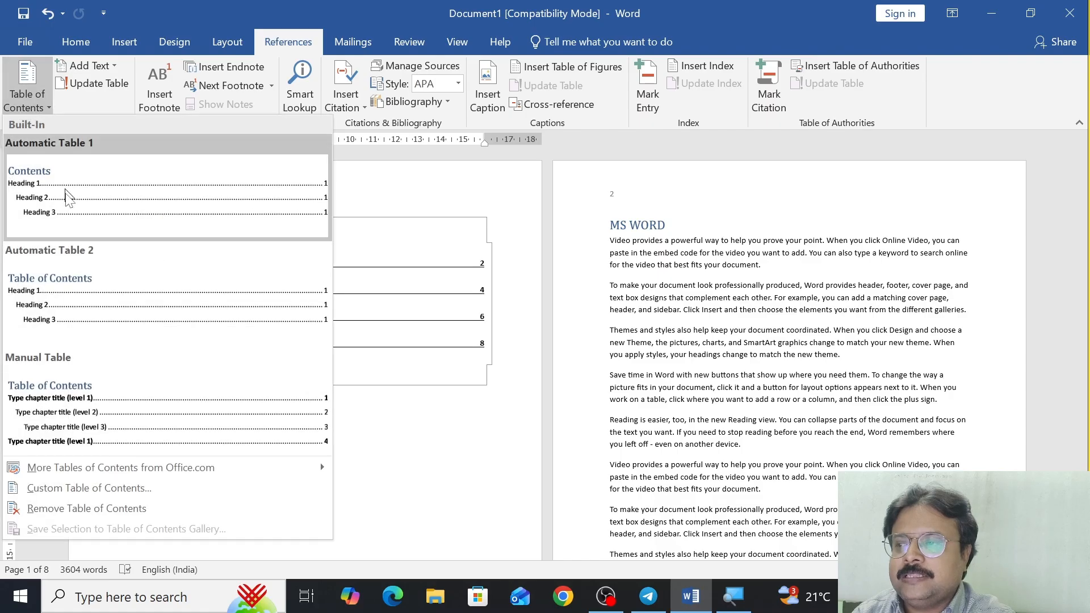
pyautogui.click(136, 490)
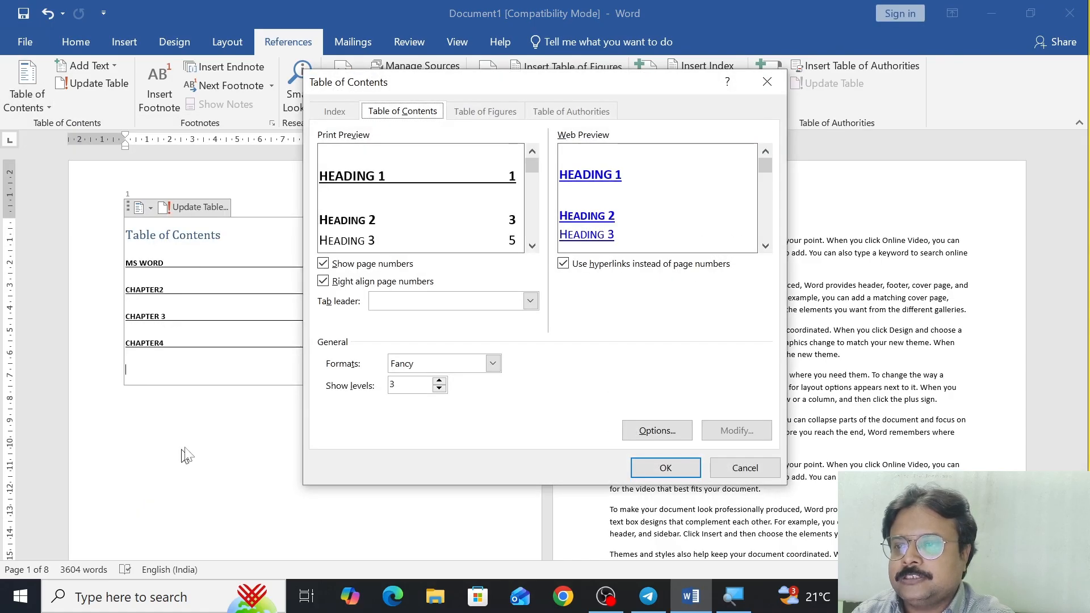
pyautogui.click(351, 264)
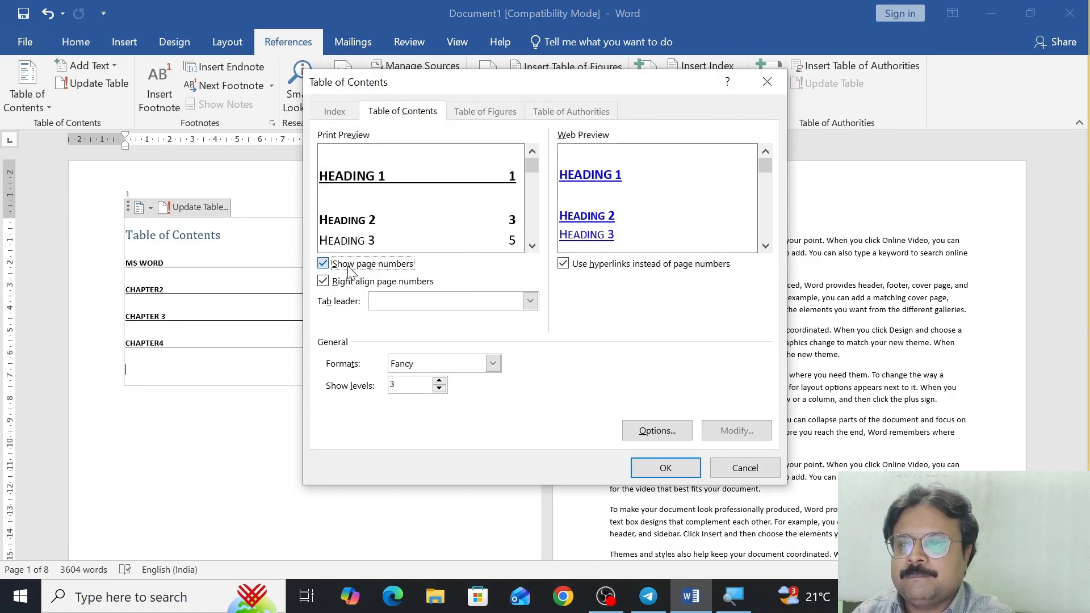
pyautogui.click(681, 469)
pyautogui.click(482, 349)
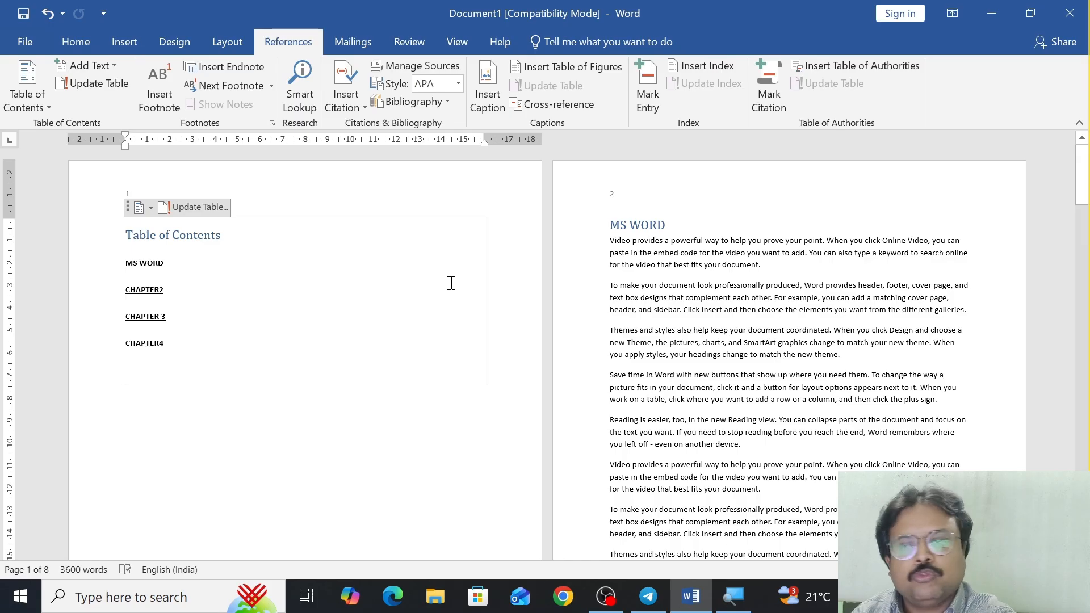
# In the custom table of contents settings, choose the Formal format with the solid-line tab leader.
pyautogui.click(49, 108)
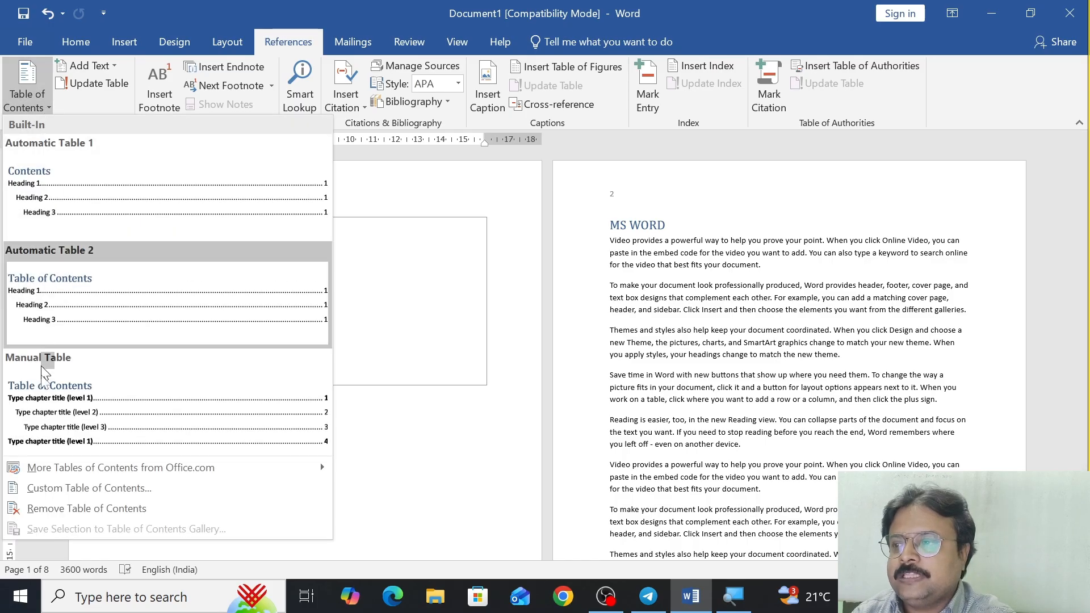
pyautogui.click(47, 489)
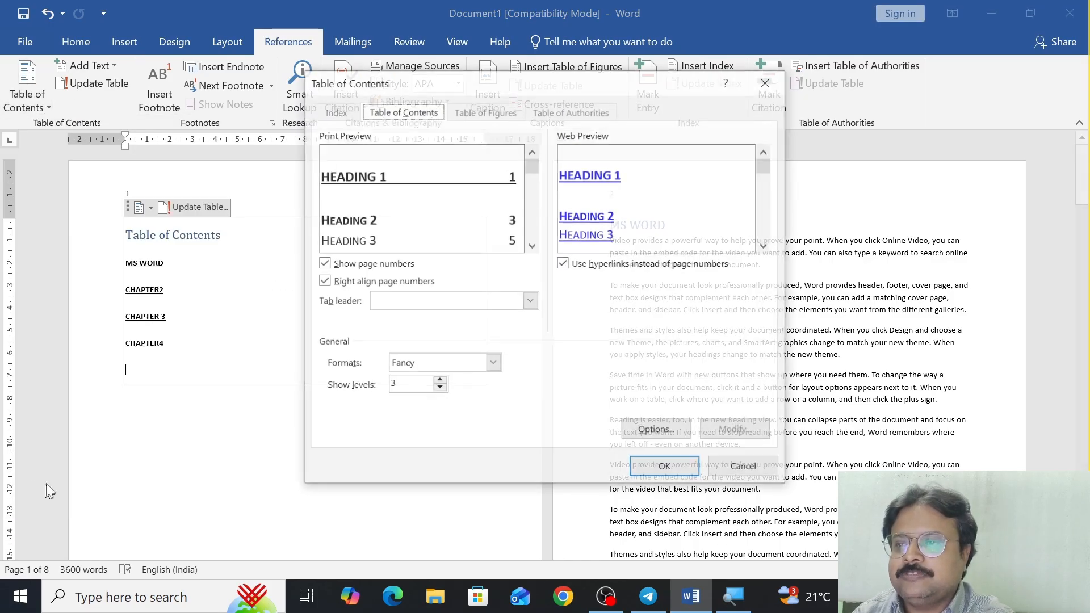
pyautogui.click(493, 363)
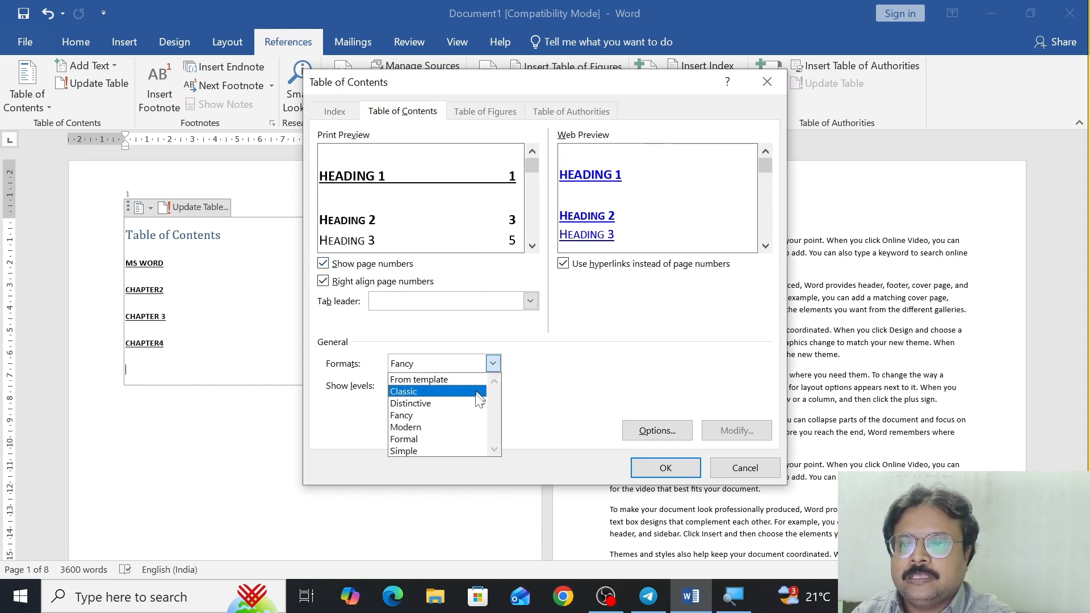
pyautogui.click(454, 437)
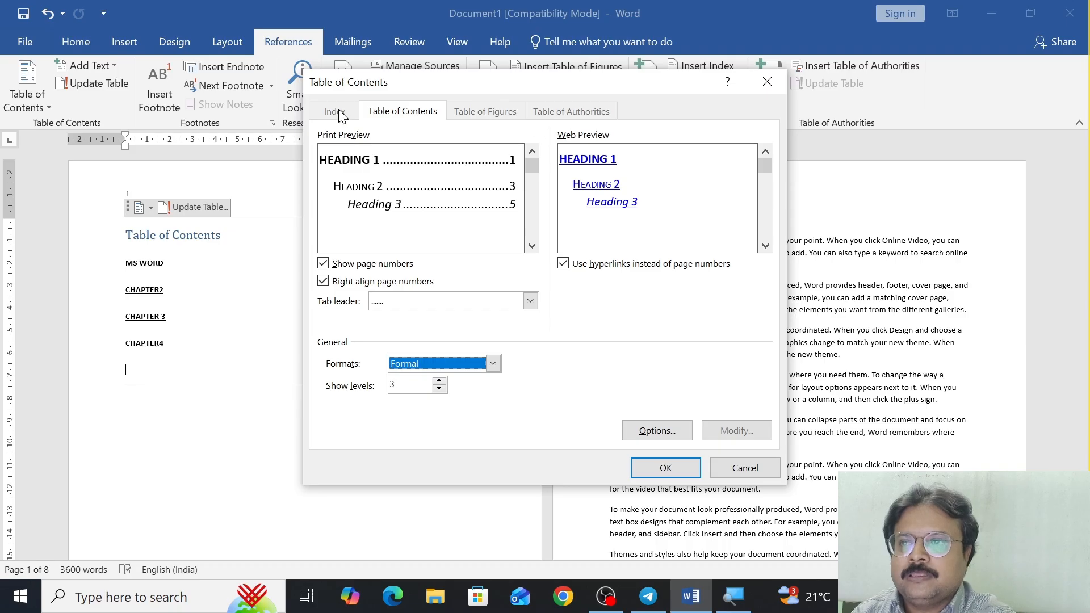
pyautogui.click(530, 301)
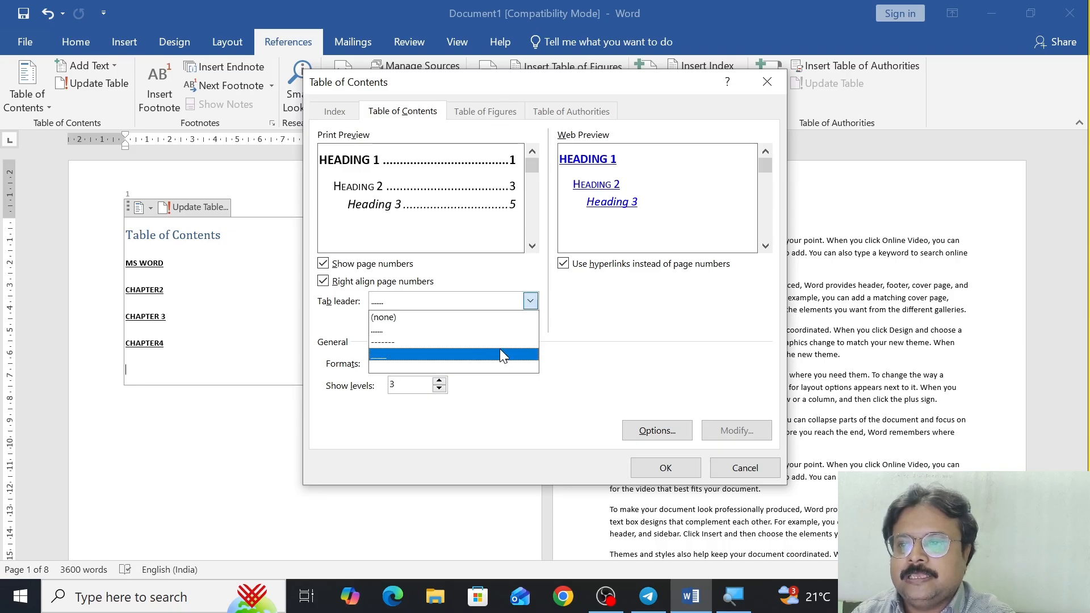
pyautogui.click(498, 364)
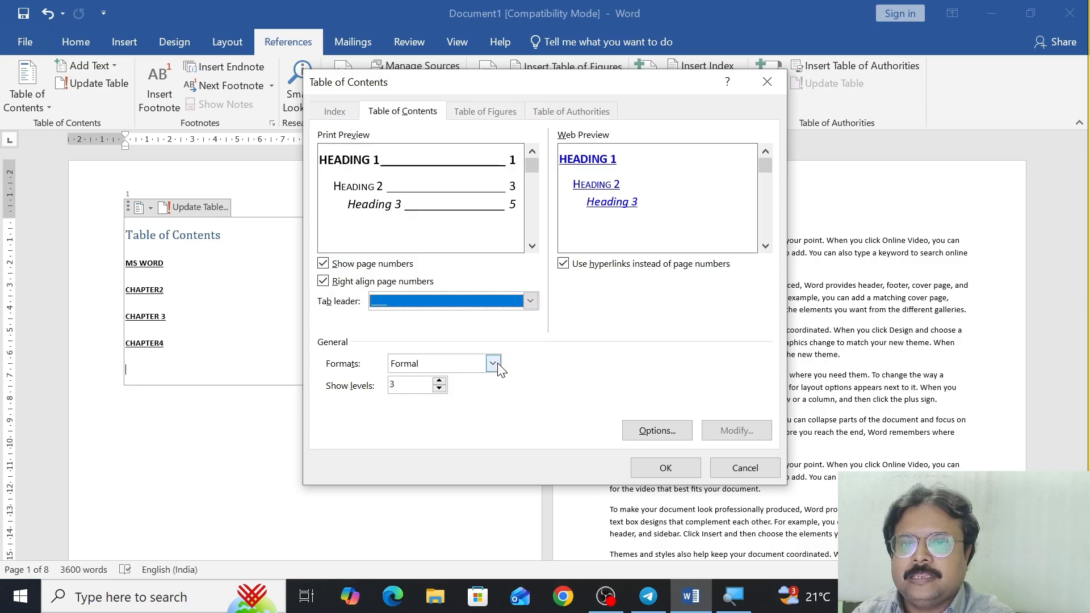
pyautogui.moveTo(760, 164)
pyautogui.mouseDown()
pyautogui.moveTo(764, 223)
pyautogui.moveTo(764, 158)
pyautogui.mouseUp()
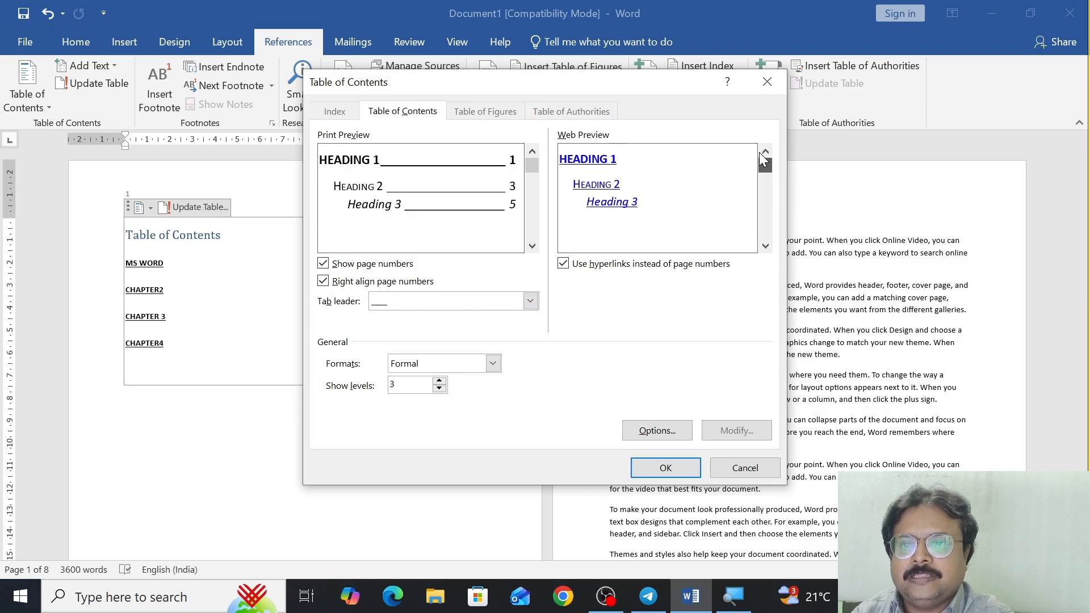
# Set the table of contents to show 6 levels, accept its style options unchanged, and replace the existing table.
pyautogui.click(440, 381)
pyautogui.click(440, 382)
pyautogui.click(439, 382)
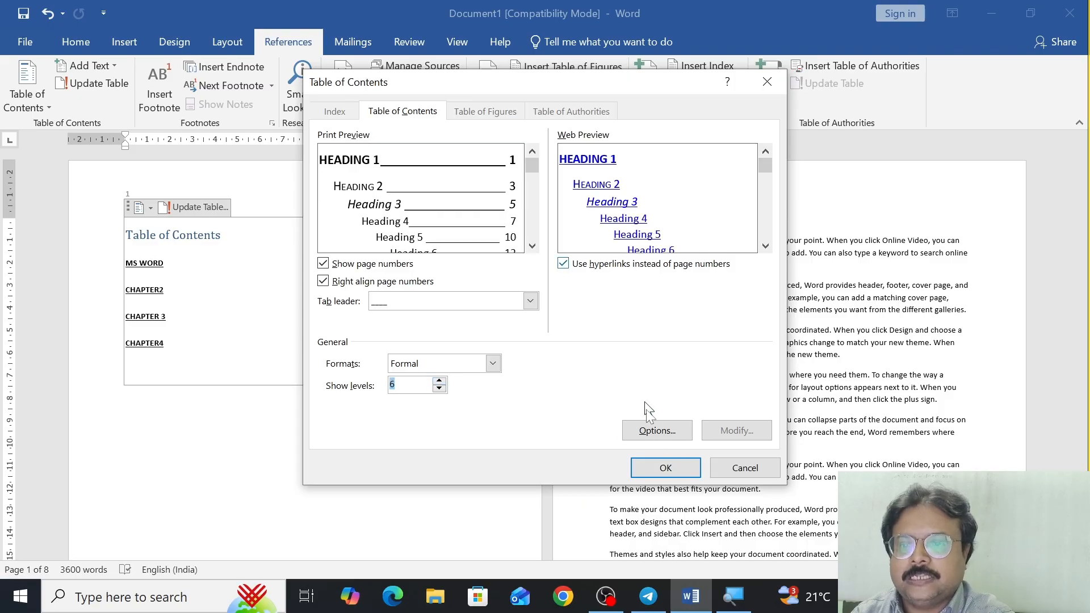
pyautogui.click(653, 432)
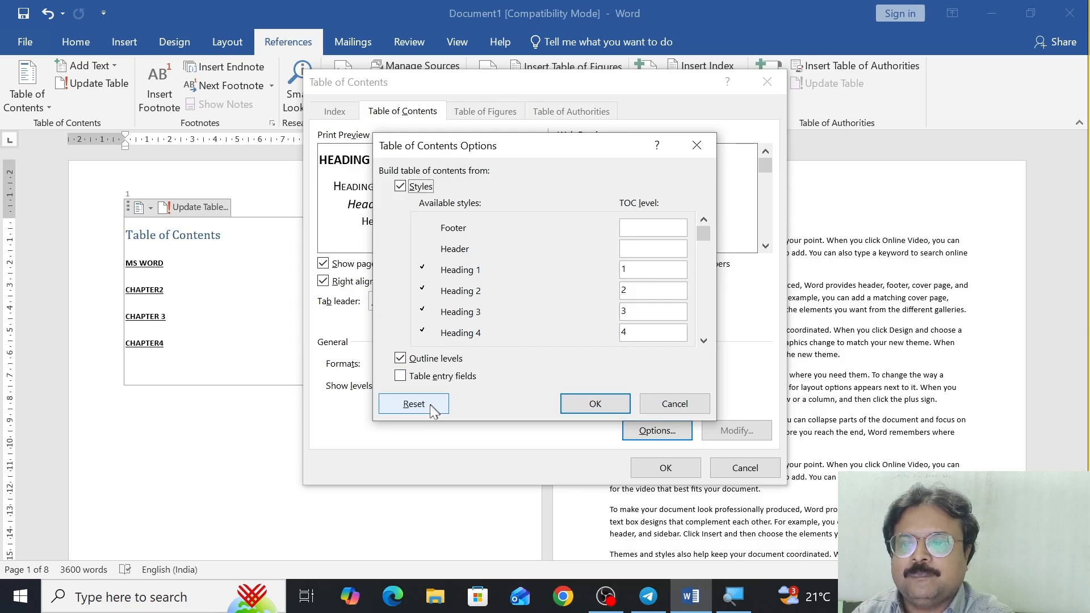
pyautogui.click(577, 407)
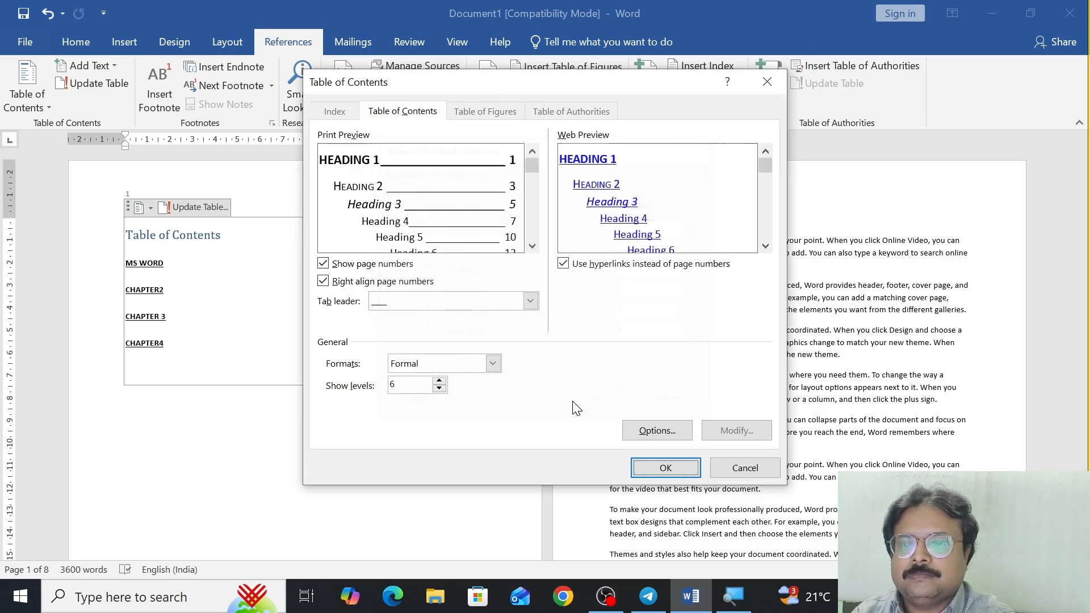
pyautogui.click(643, 473)
pyautogui.click(487, 346)
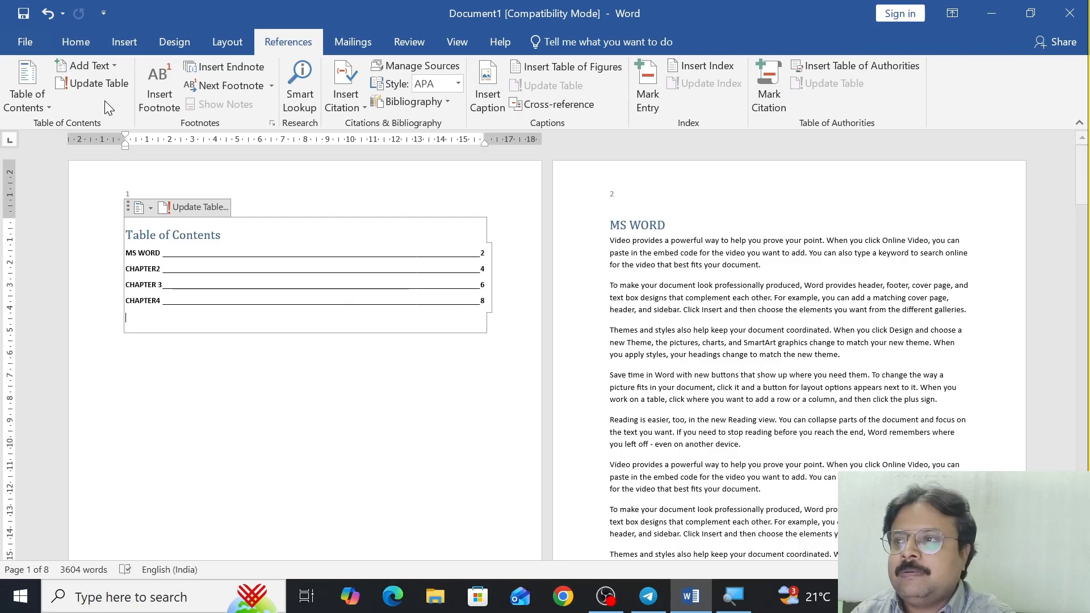
# Mark the second paragraph under the MS WORD heading, "To make your document look professionally produced", as Level 3 contents text.
pyautogui.click(114, 62)
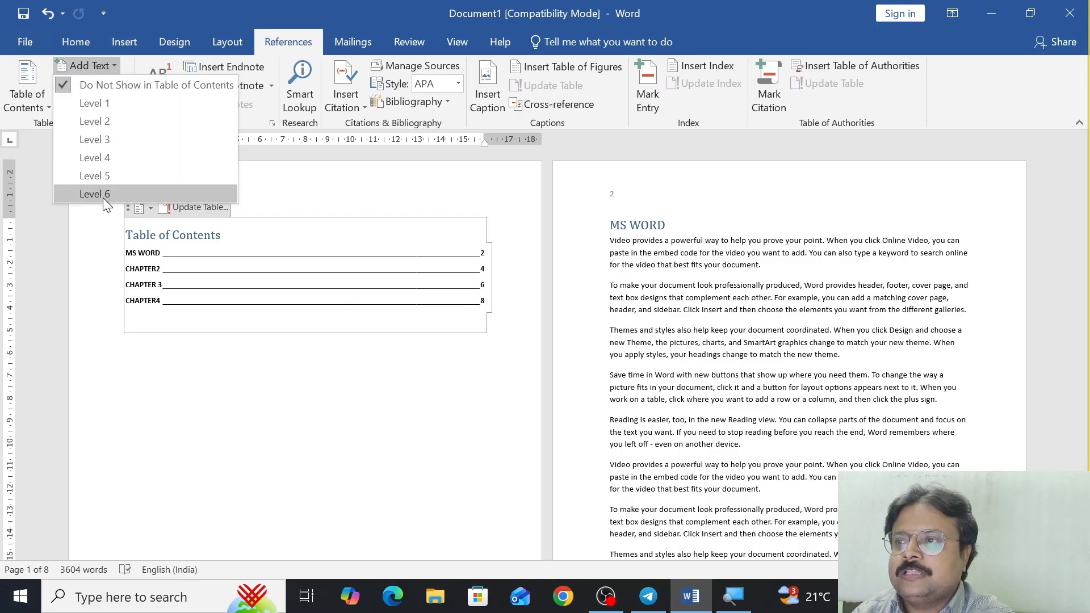
pyautogui.click(762, 332)
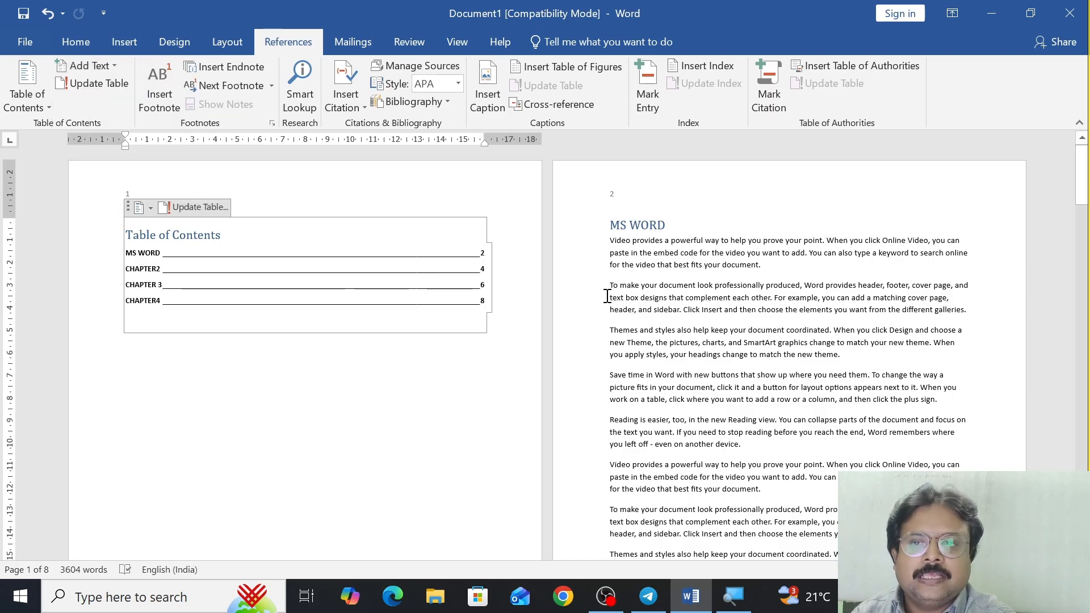
pyautogui.moveTo(608, 283); pyautogui.dragTo(968, 310)
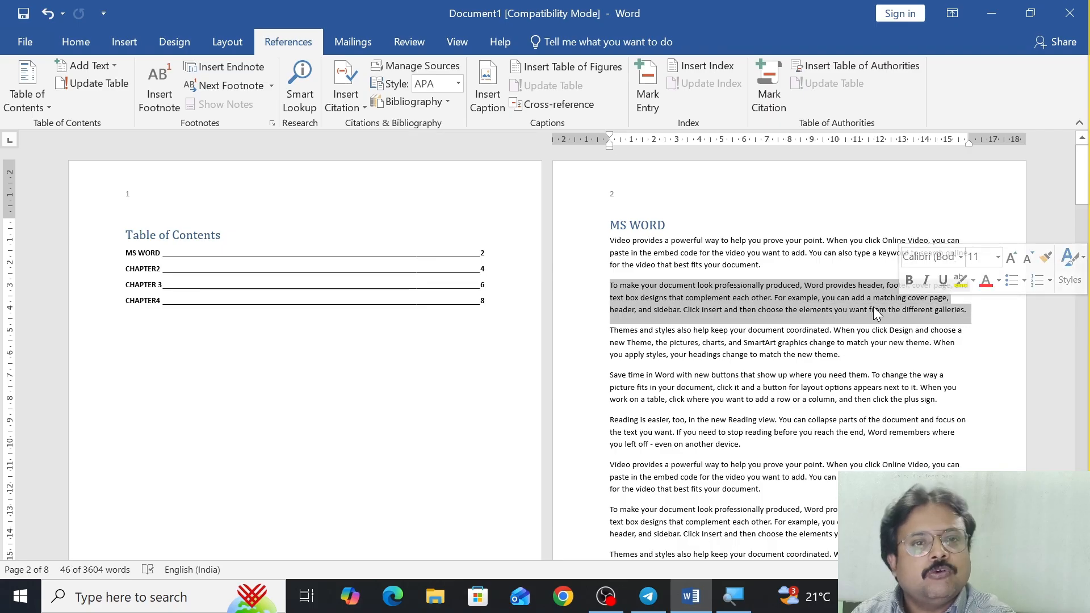
pyautogui.click(77, 42)
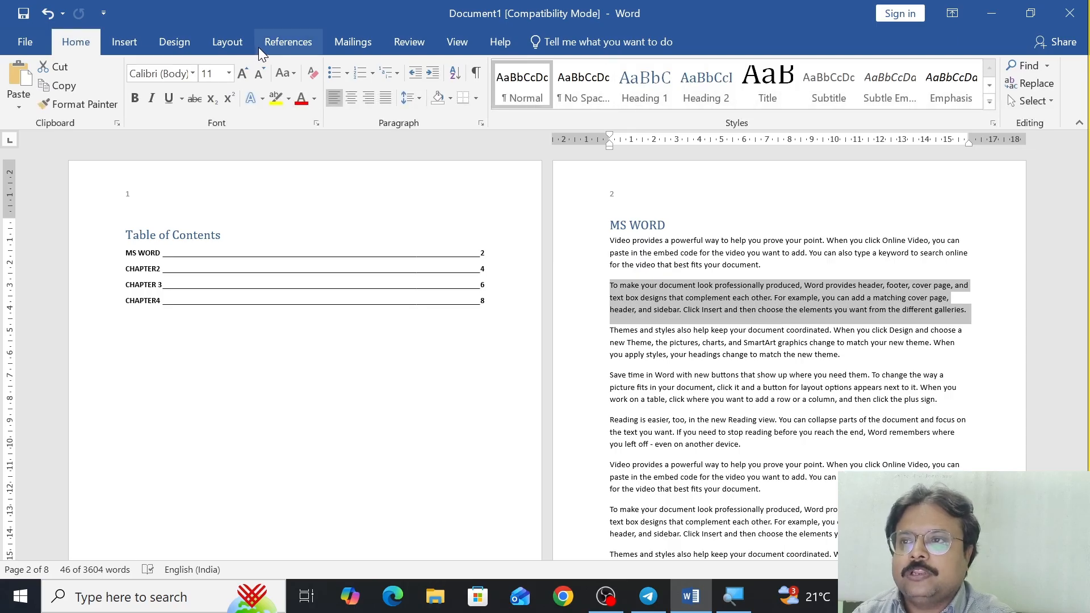
pyautogui.click(284, 43)
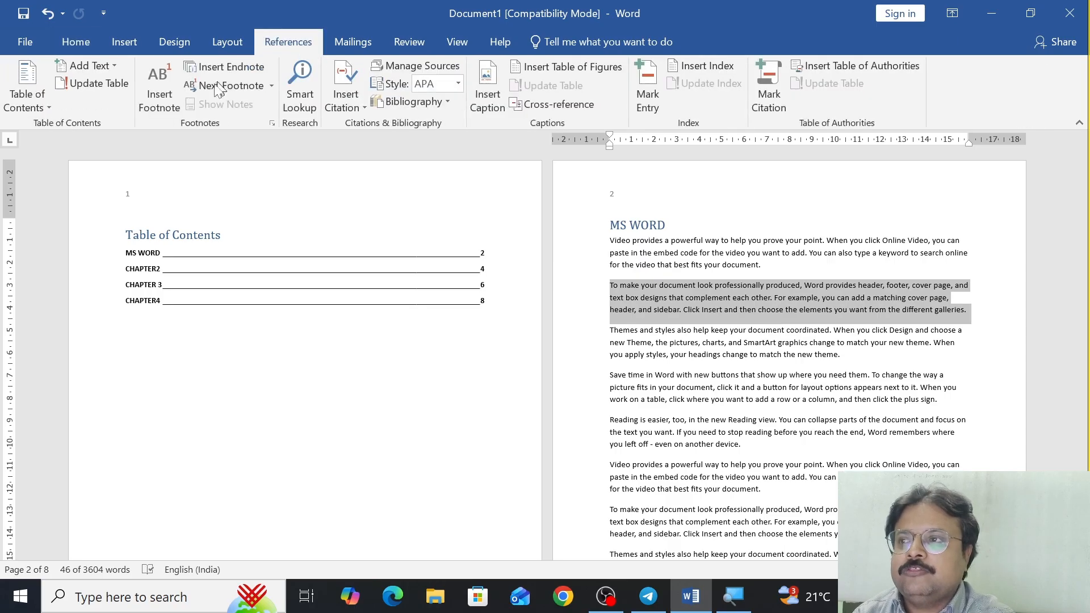
pyautogui.click(97, 69)
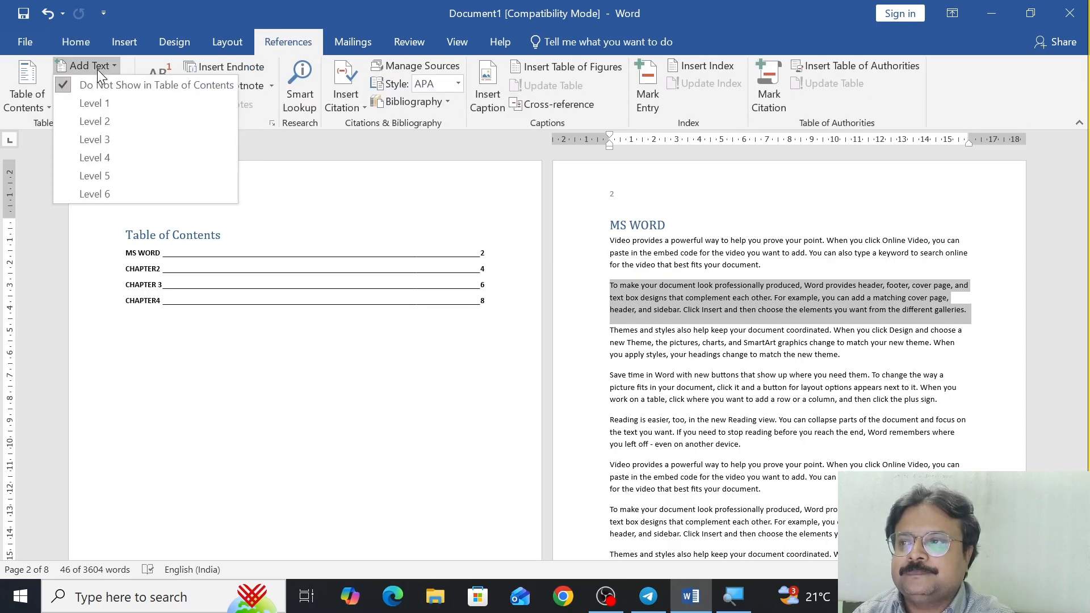
pyautogui.click(103, 144)
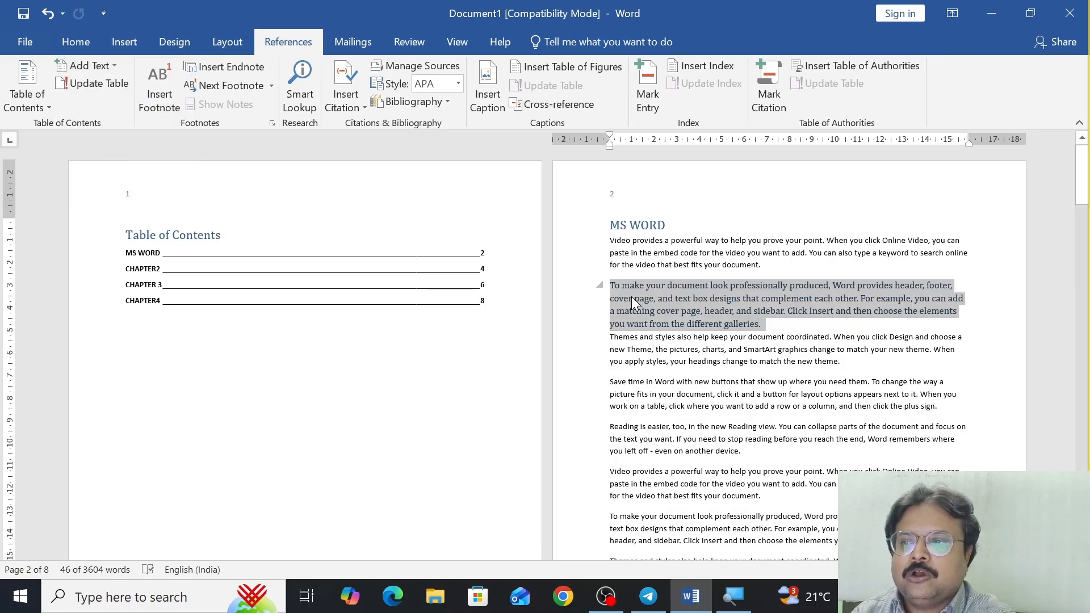
# Update the entire table of contents to include the newly marked Level 3 paragraph.
pyautogui.click(86, 84)
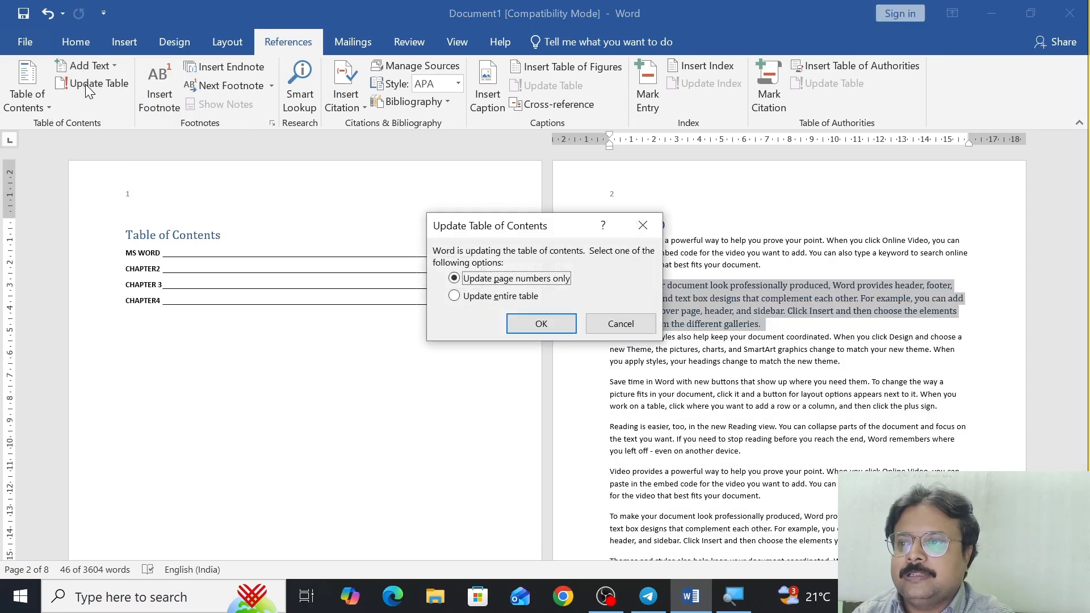
pyautogui.click(520, 298)
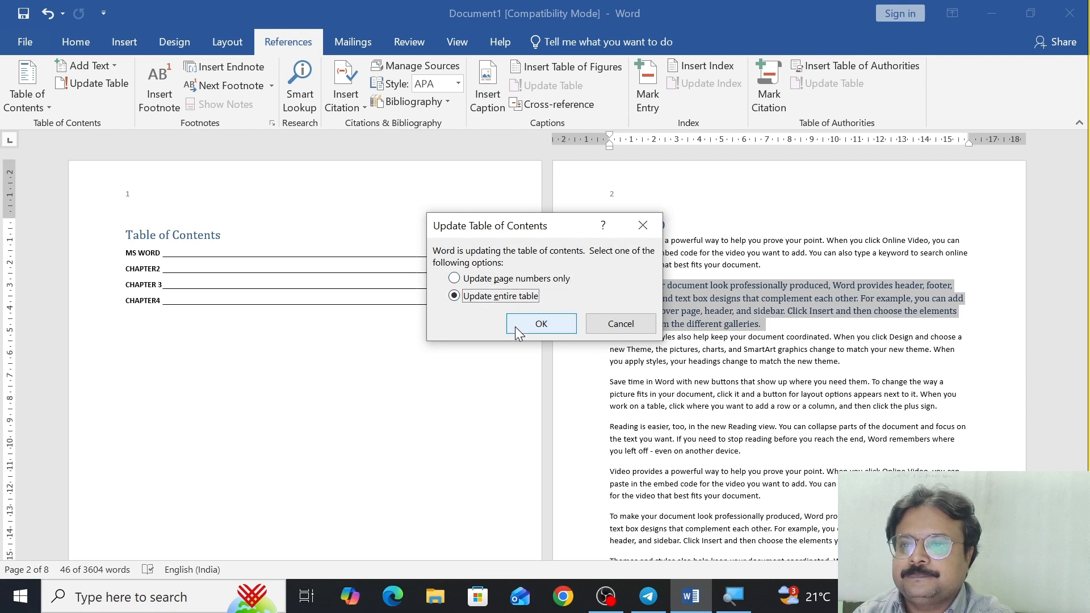
pyautogui.click(522, 325)
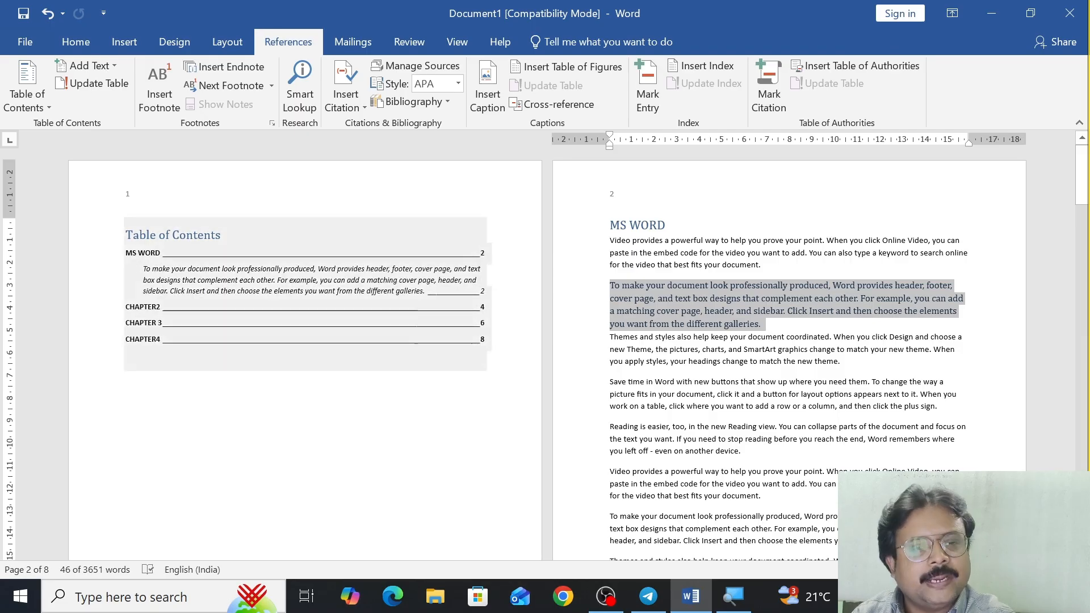
# Mark a "Reading is easier, too, in the new Reading view" paragraph on page 6 as Level 1 contents text.
pyautogui.scroll(-20, 646, 336)
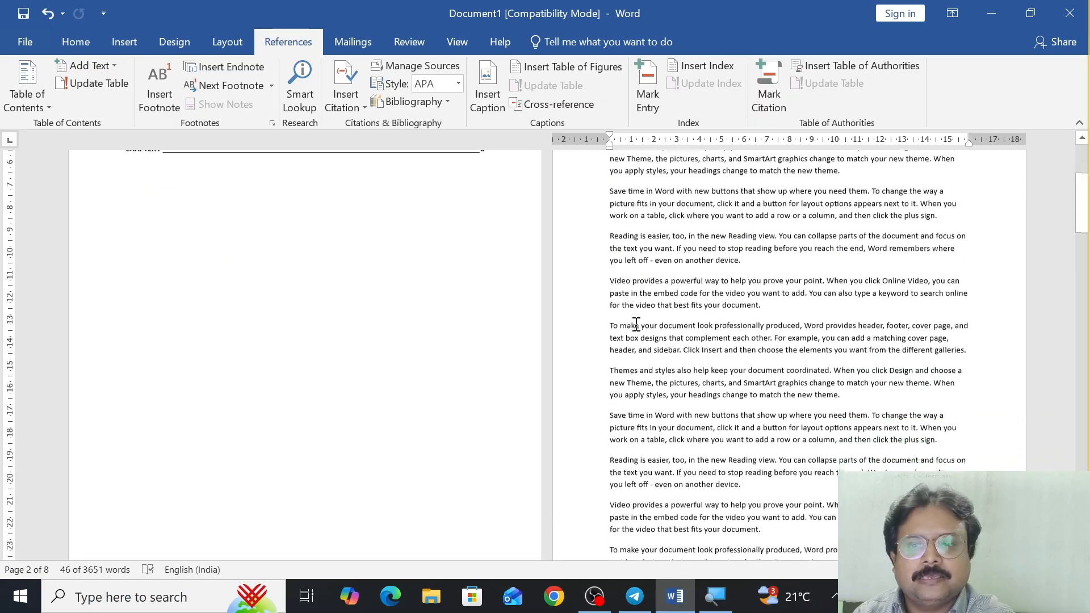
pyautogui.scroll(-10, 636, 324)
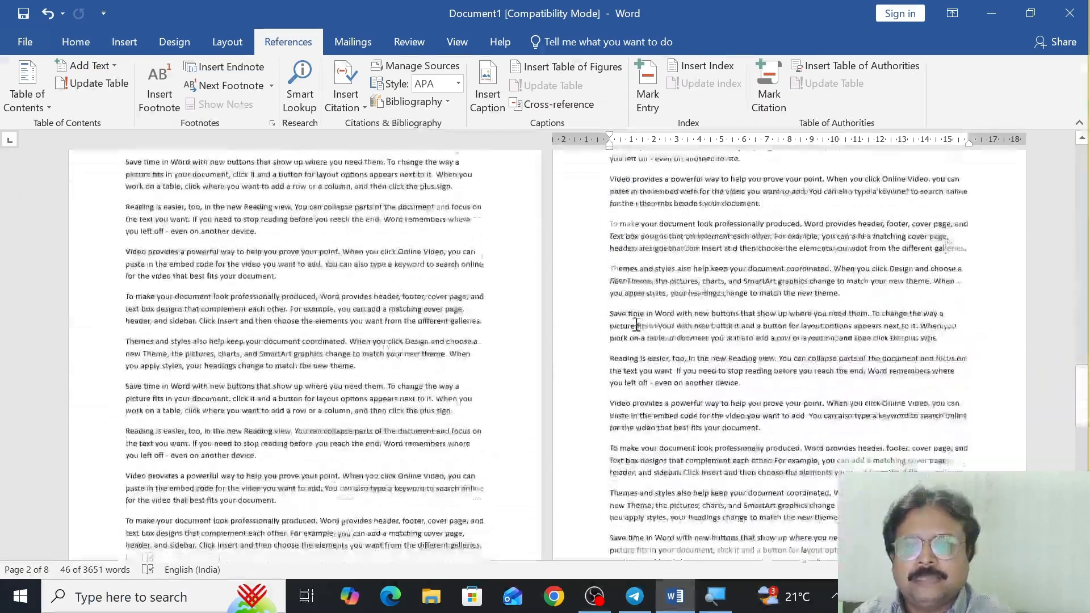
pyautogui.moveTo(611, 341); pyautogui.dragTo(746, 367)
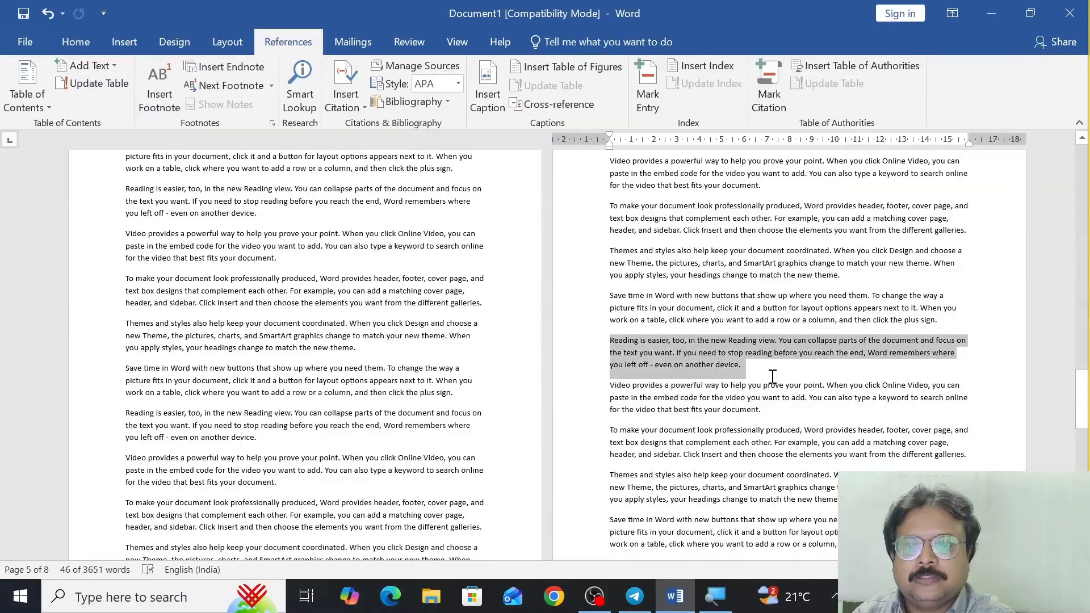
pyautogui.scroll(4, 745, 316)
pyautogui.scroll(-2, 744, 316)
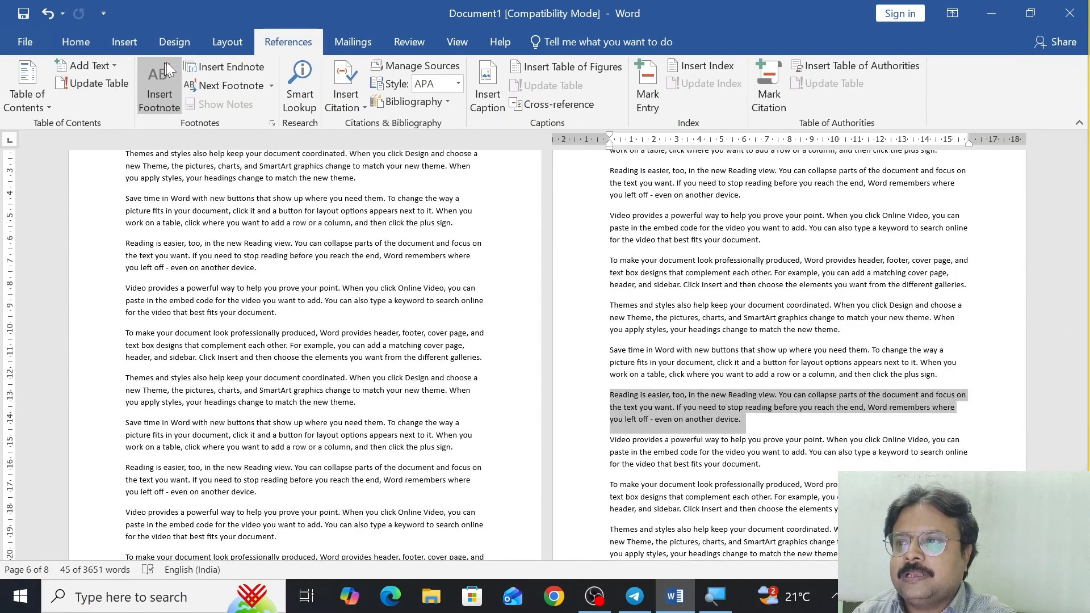
pyautogui.click(89, 70)
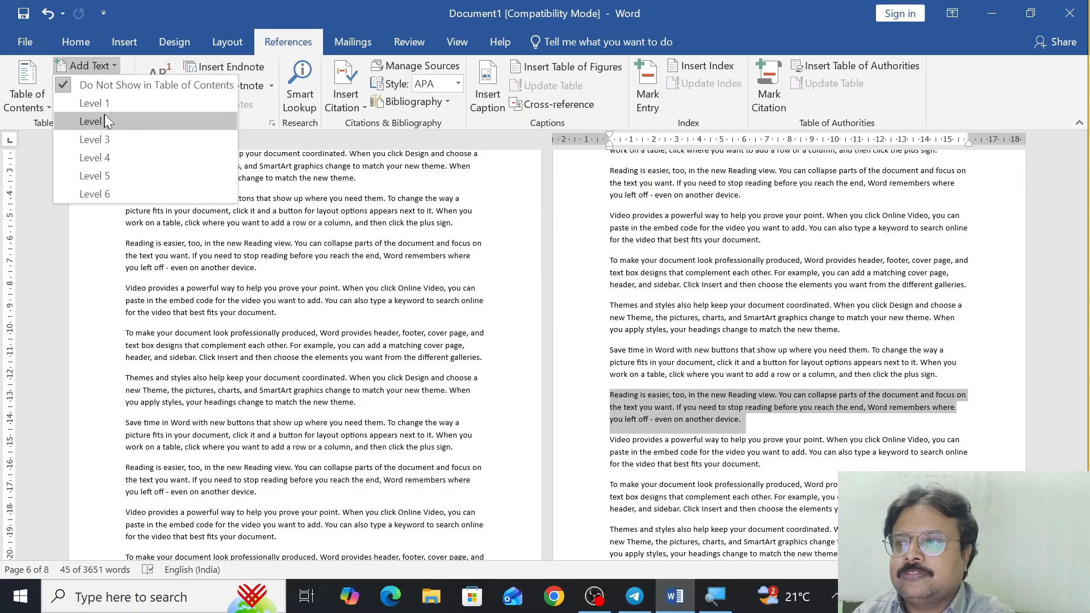
pyautogui.click(104, 107)
# Update the entire table of contents to include the Level 1 paragraph and review its entries on page 1.
pyautogui.click(101, 84)
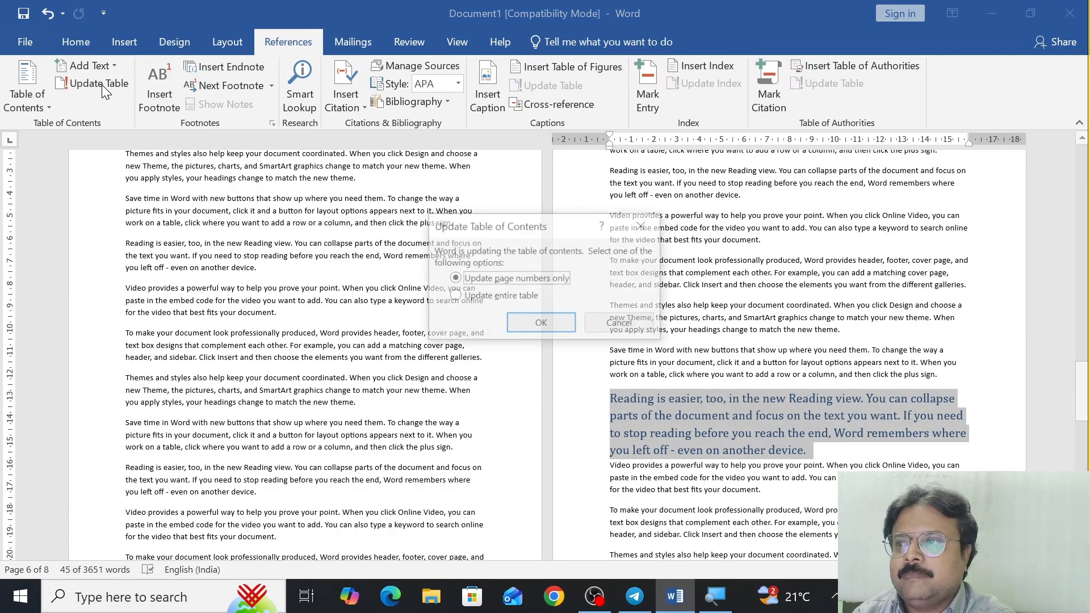
pyautogui.click(503, 301)
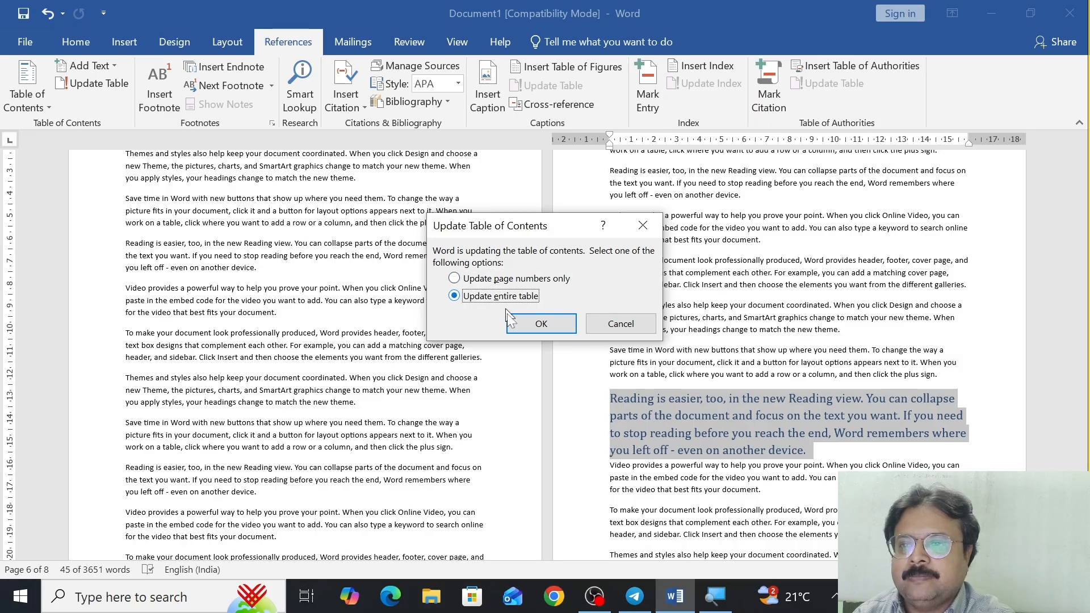
pyautogui.click(513, 323)
pyautogui.scroll(17, 404, 322)
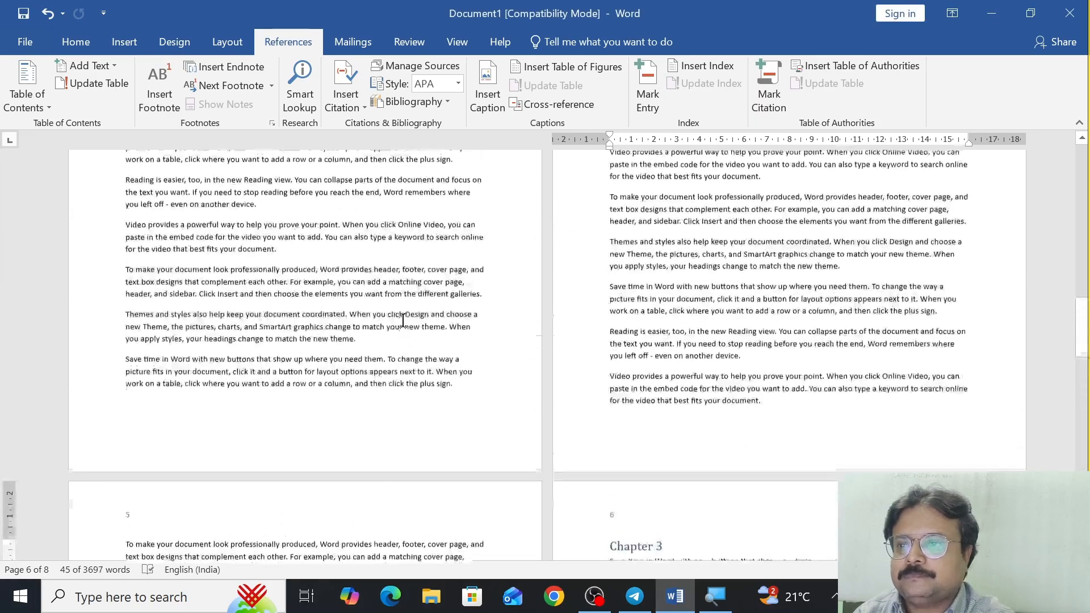
pyautogui.scroll(10, 404, 322)
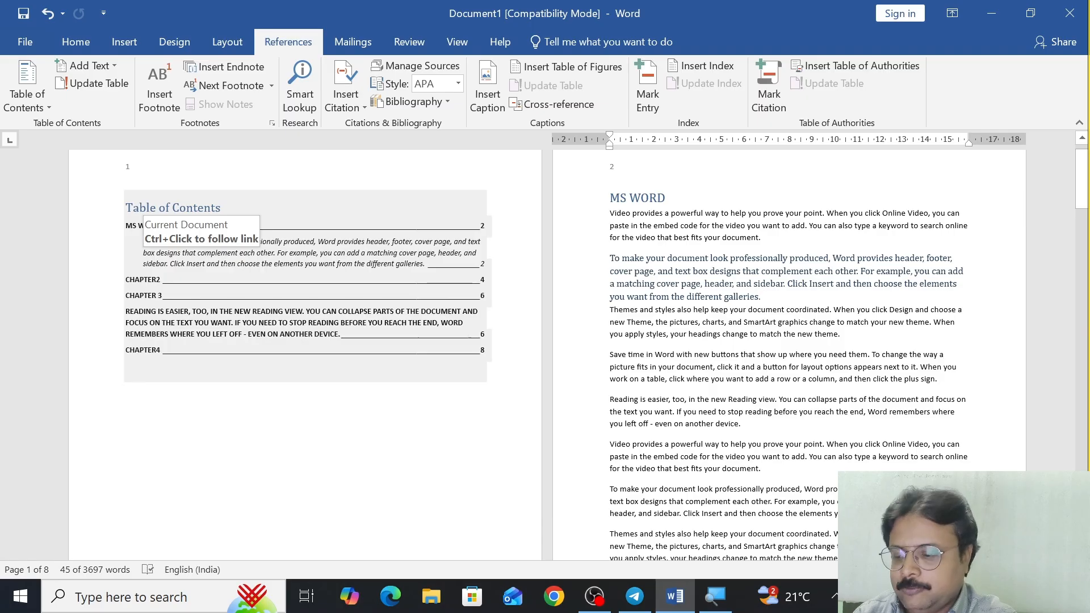
pyautogui.click(231, 266)
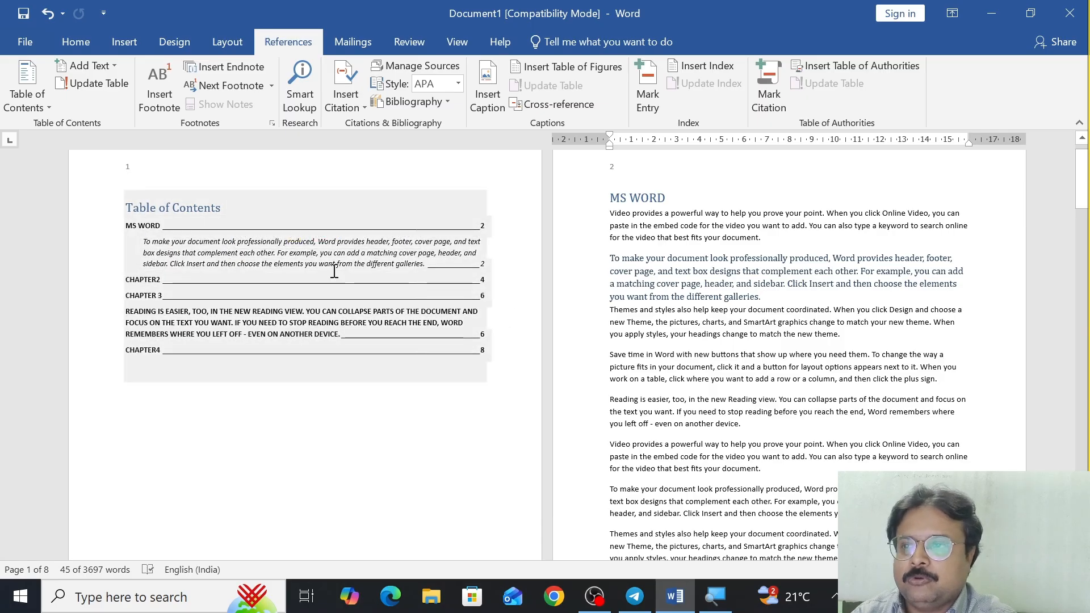
# Follow the Level 3 entry's link in the table of contents to its paragraph, and remove the table of contents.
pyautogui.keyDown('ctrl'); pyautogui.click(332, 267); pyautogui.keyUp('ctrl')
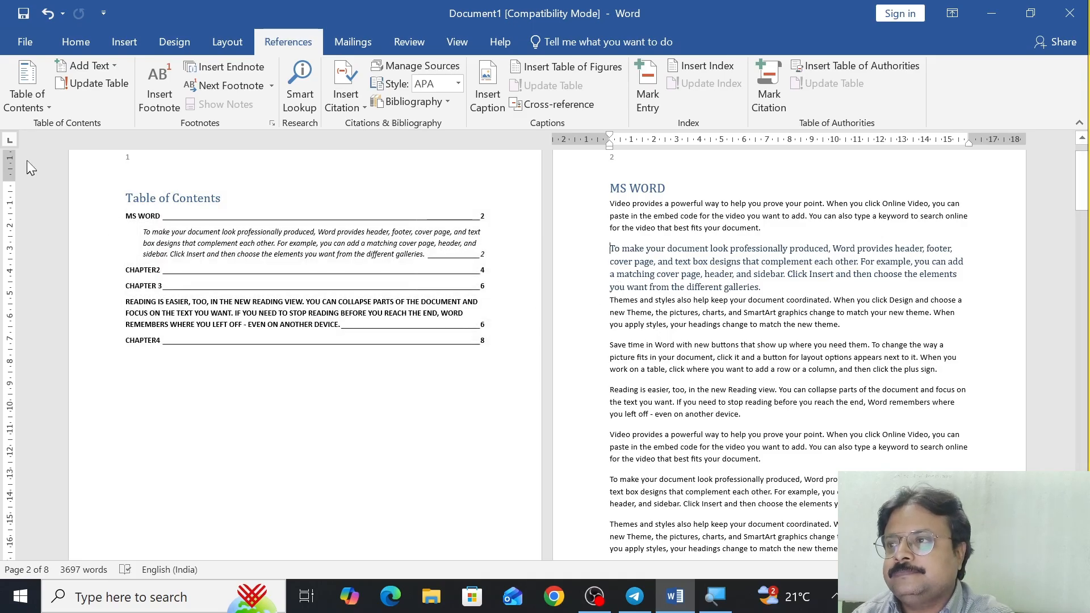
pyautogui.click(49, 103)
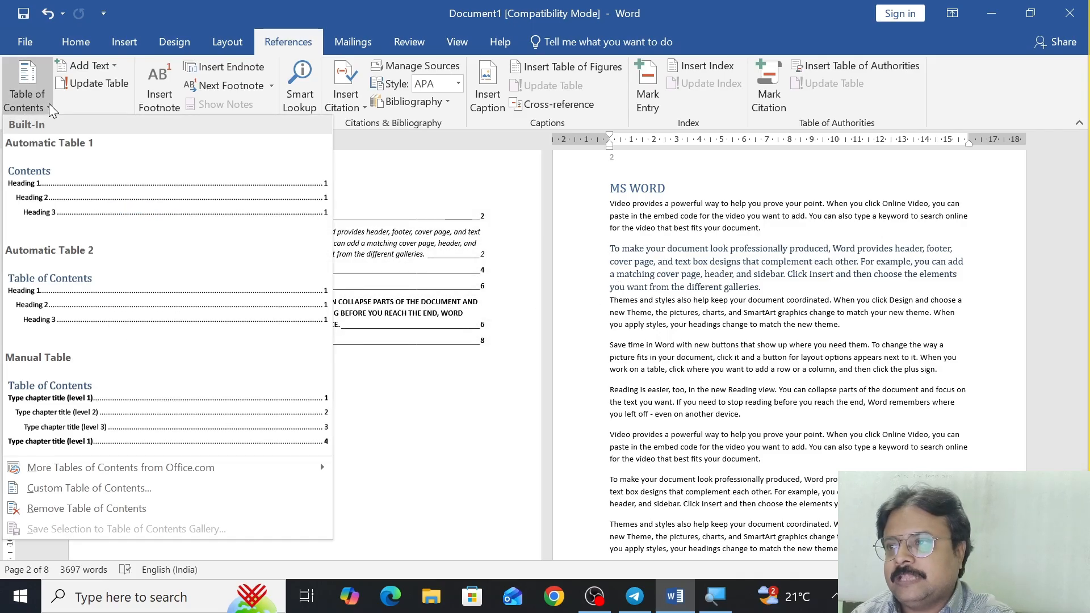
pyautogui.click(118, 510)
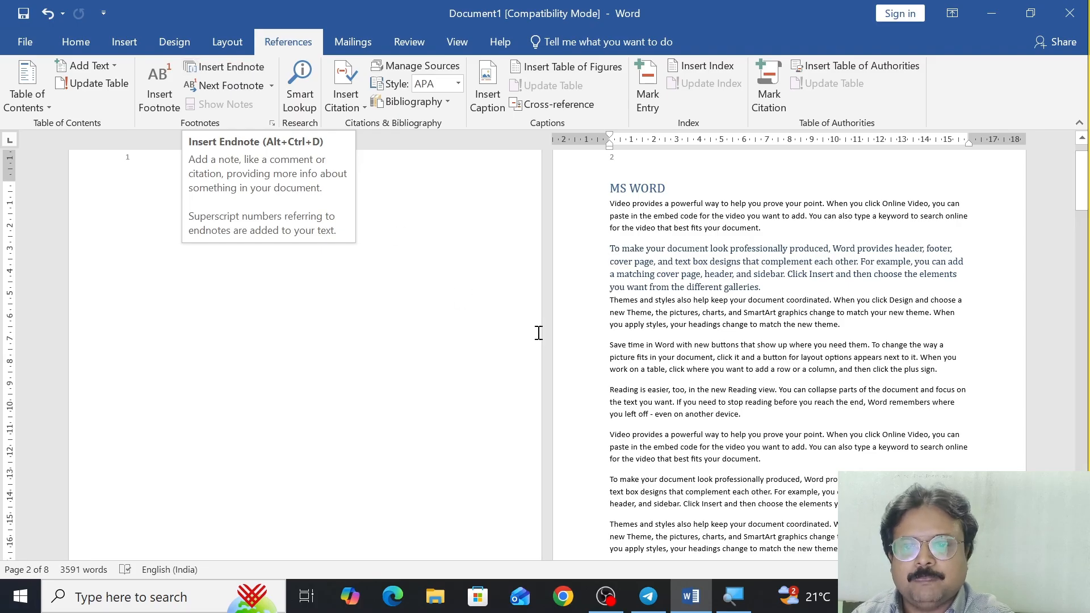
# Insert a footnote reading "Super" on the word "powerful" in the first paragraph under the MS WORD heading.
pyautogui.scroll(5, 682, 361)
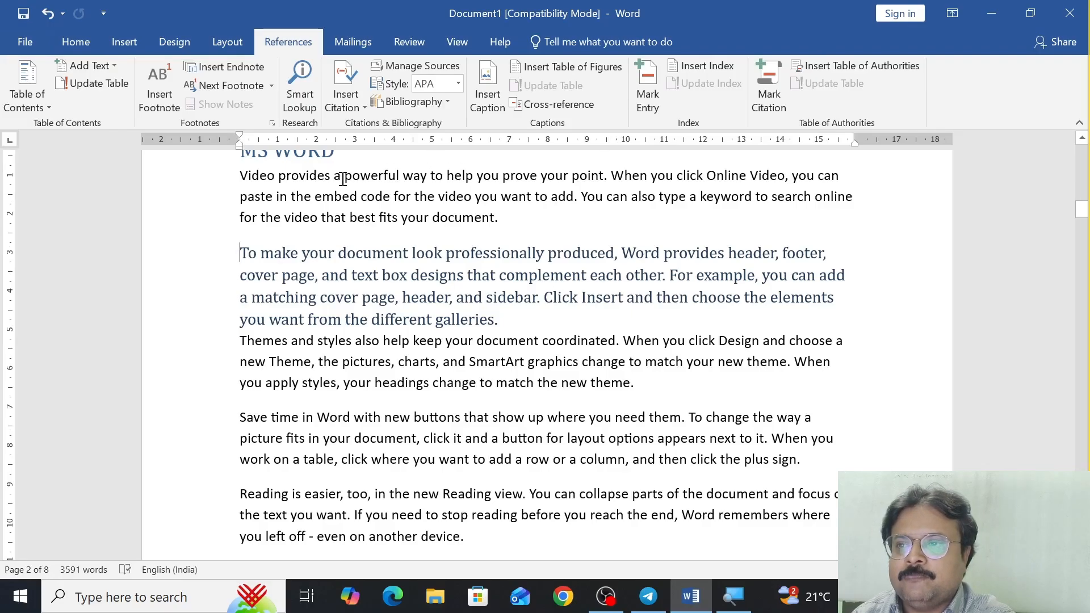
pyautogui.moveTo(344, 177); pyautogui.dragTo(403, 179)
pyautogui.click(371, 176)
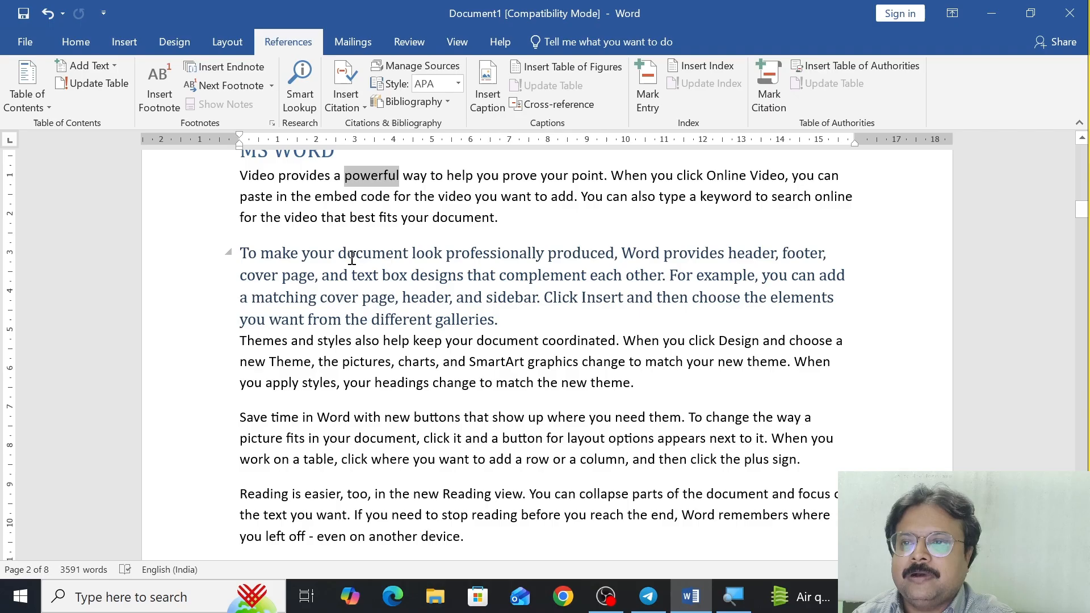
pyautogui.click(172, 104)
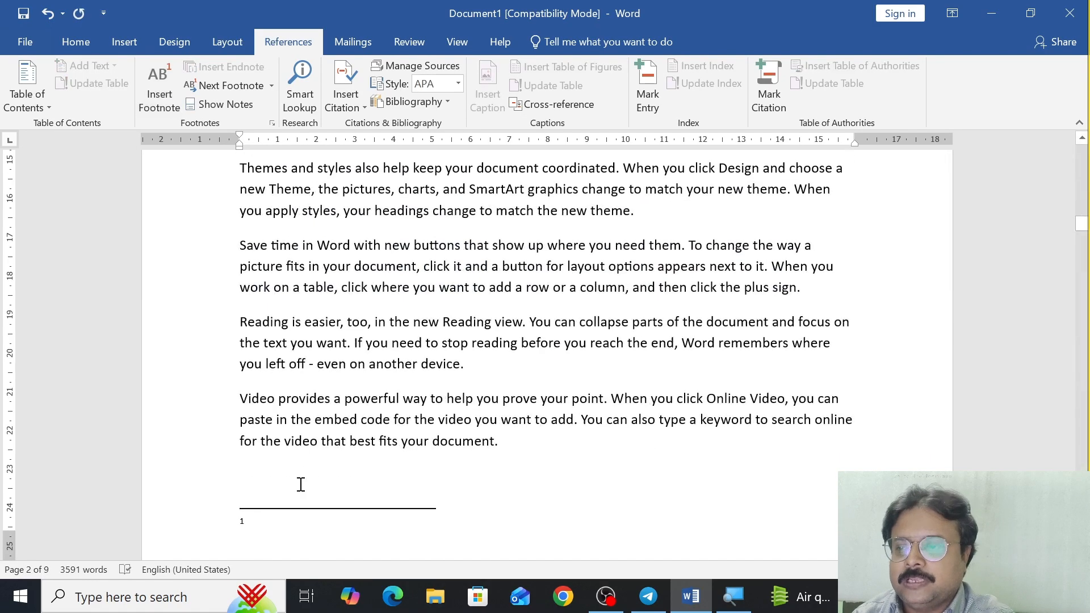
pyautogui.scroll(-2, 301, 484)
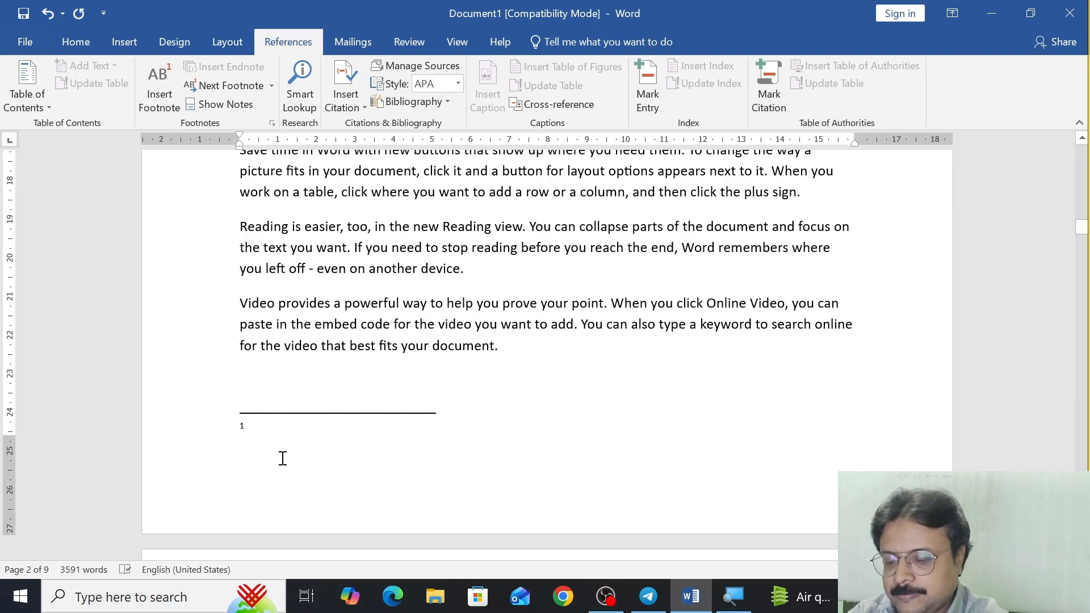
pyautogui.write('Super')
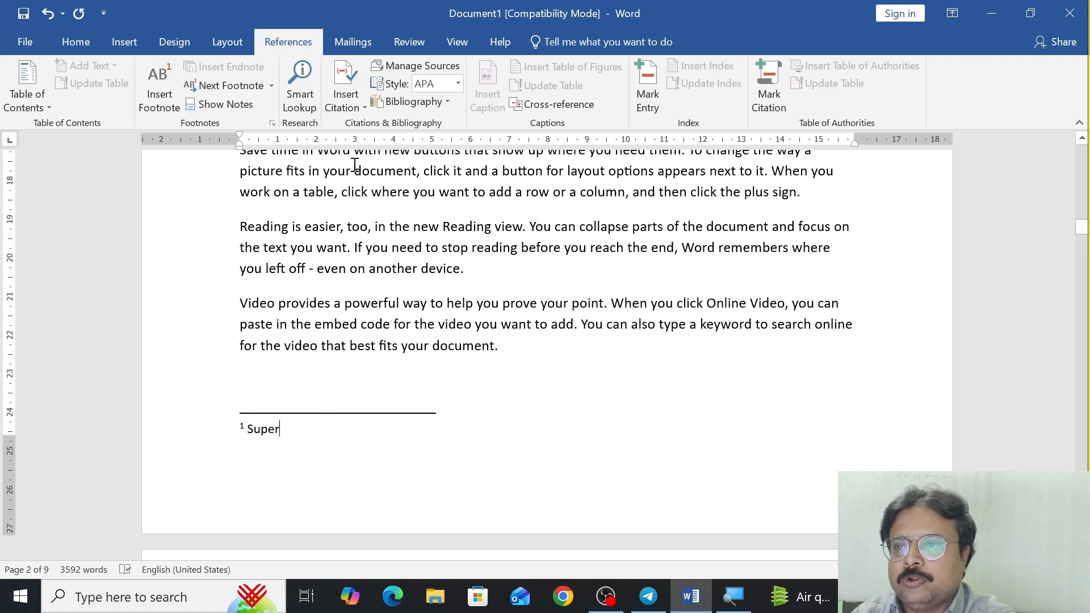
# Insert a footnote reading "Books" on the word "document" in the last "Save time in Word" paragraph on page 2.
pyautogui.moveTo(359, 173); pyautogui.dragTo(412, 172)
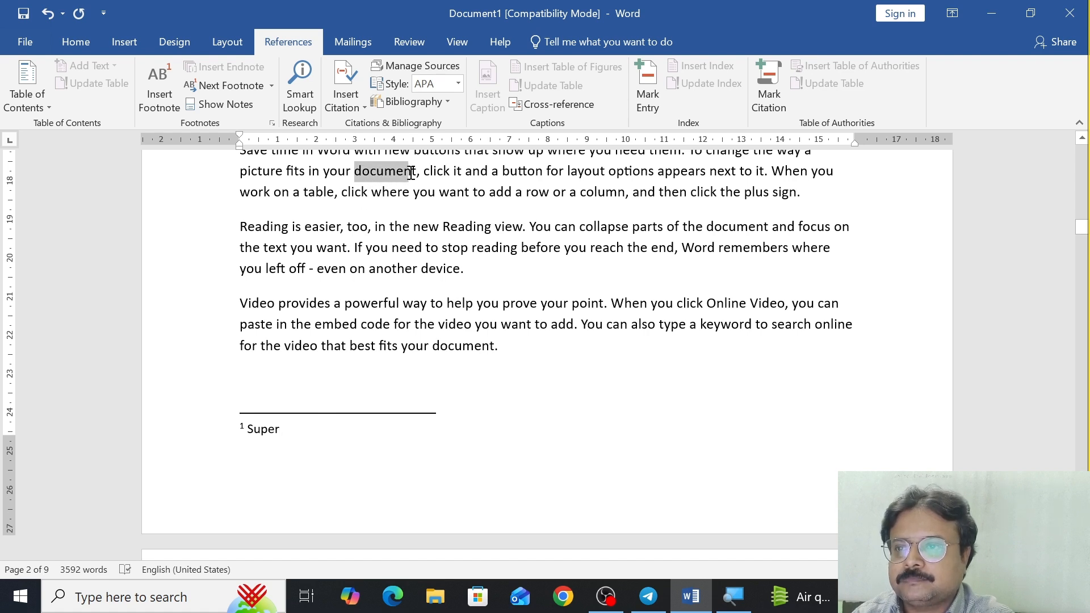
pyautogui.click(144, 93)
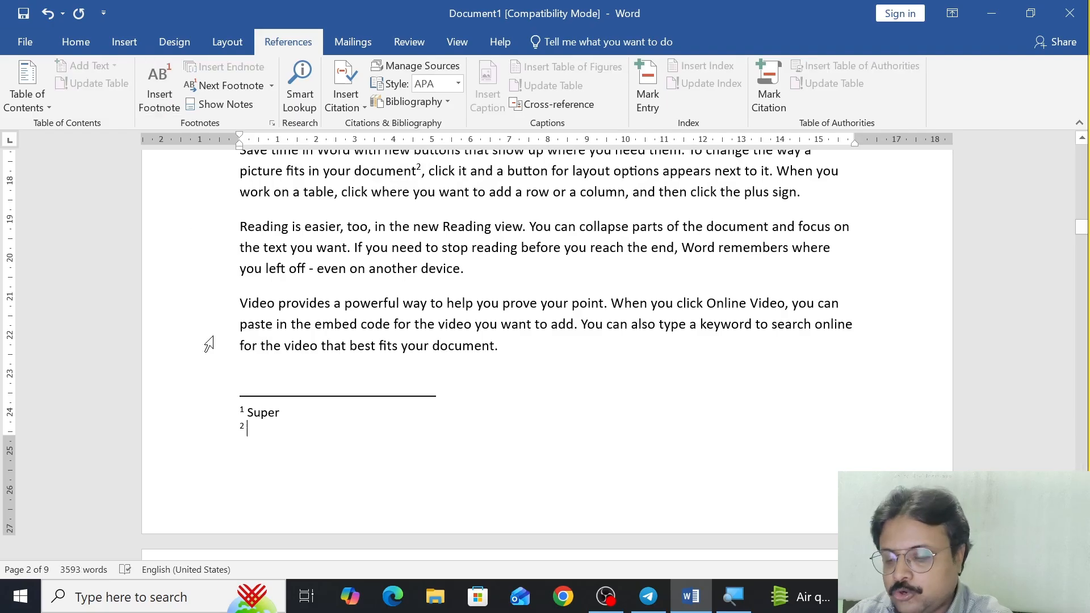
pyautogui.write('Books')
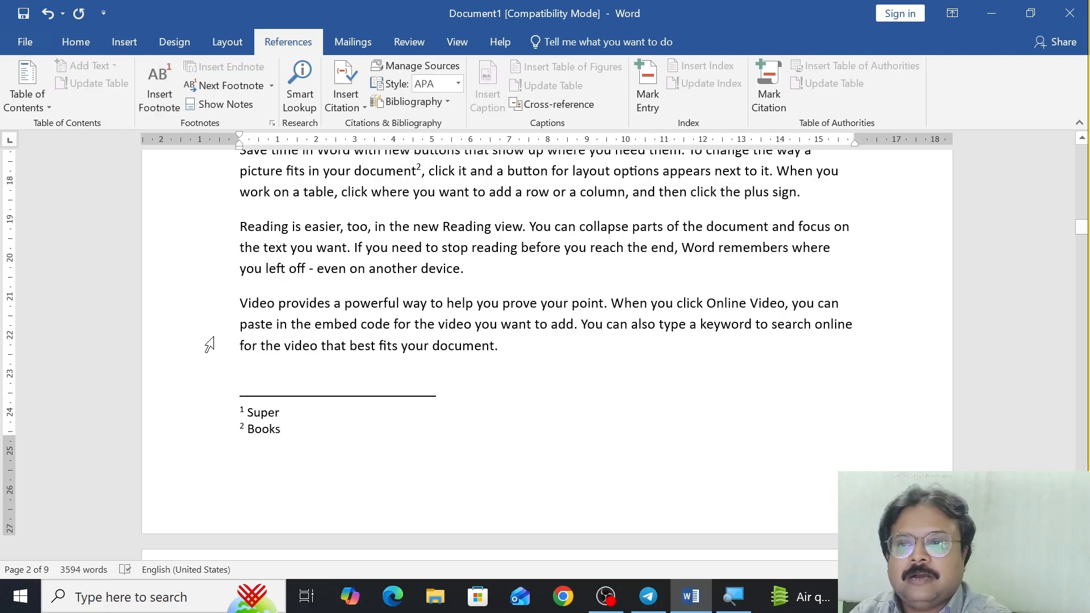
# Insert a footnote reading "First Time" on "new" in "match the new theme", in the first "Themes and styles" paragraph on page 2.
pyautogui.scroll(5, 458, 188)
pyautogui.scroll(4, 457, 188)
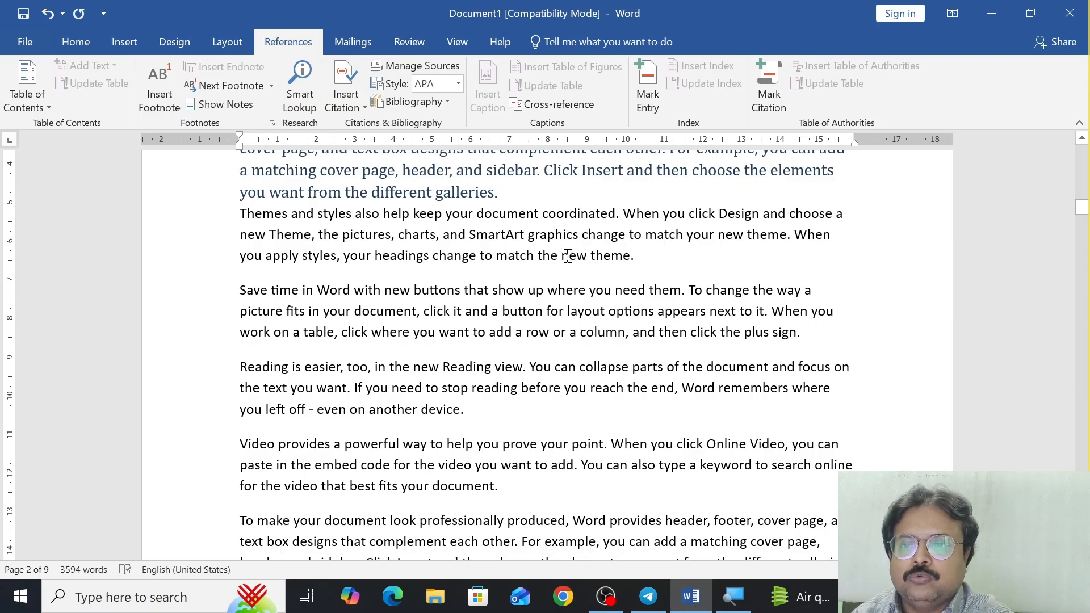
pyautogui.moveTo(567, 257); pyautogui.dragTo(586, 259)
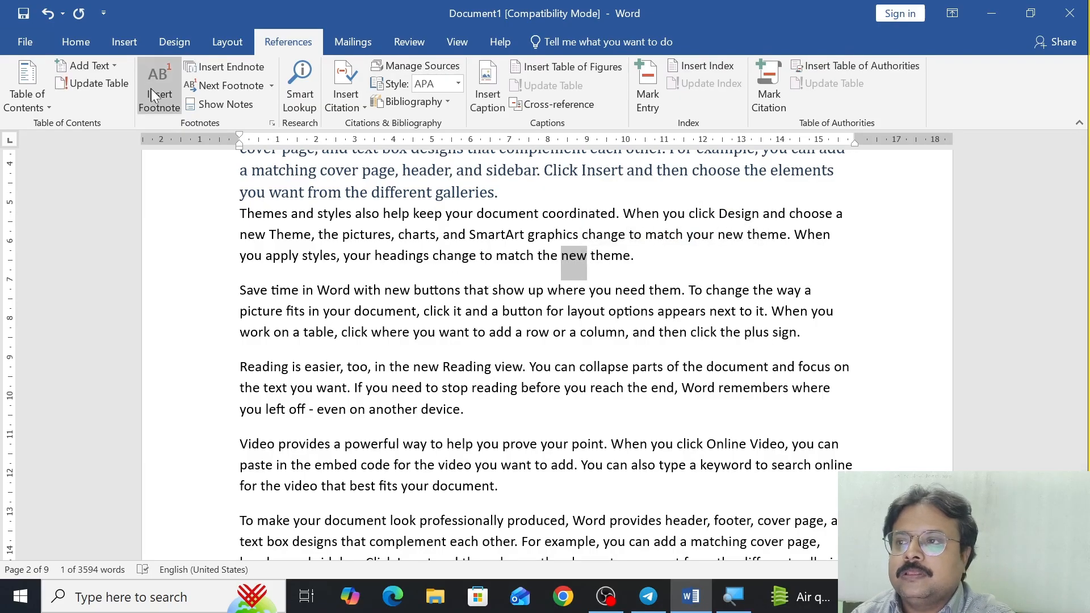
pyautogui.click(158, 101)
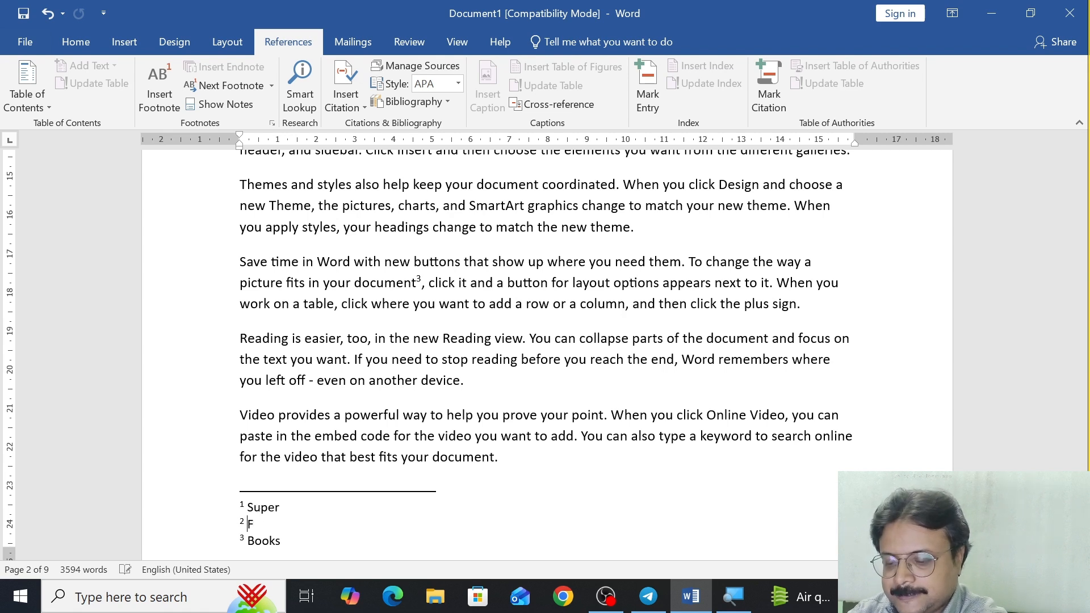
pyautogui.write('irst Time')
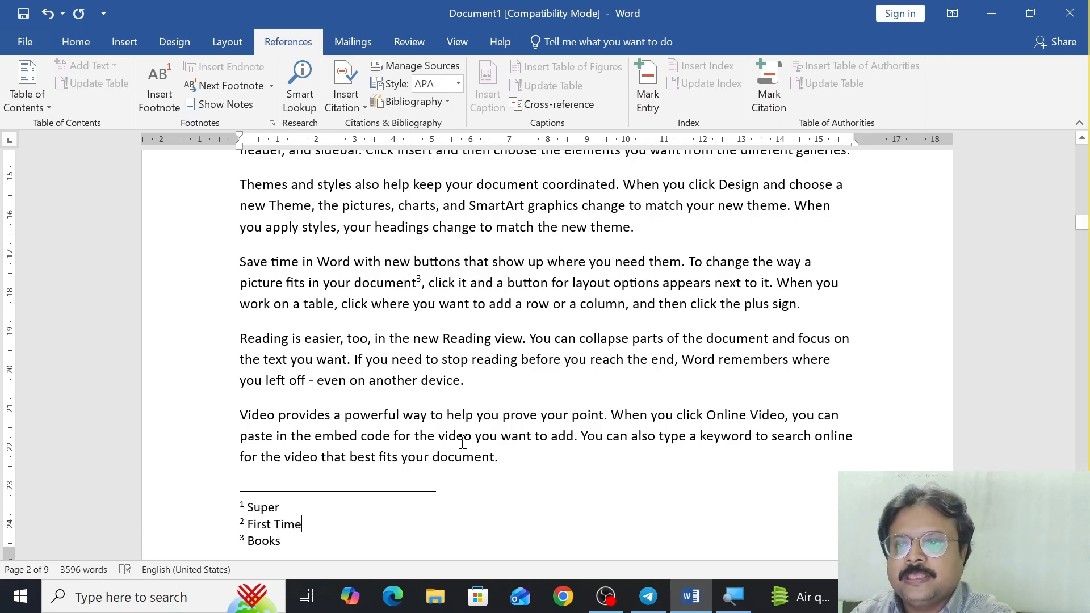
# Try going to the next footnote, step back through the footnote references on page 2, and inspect the mark after "powerful".
pyautogui.click(466, 409)
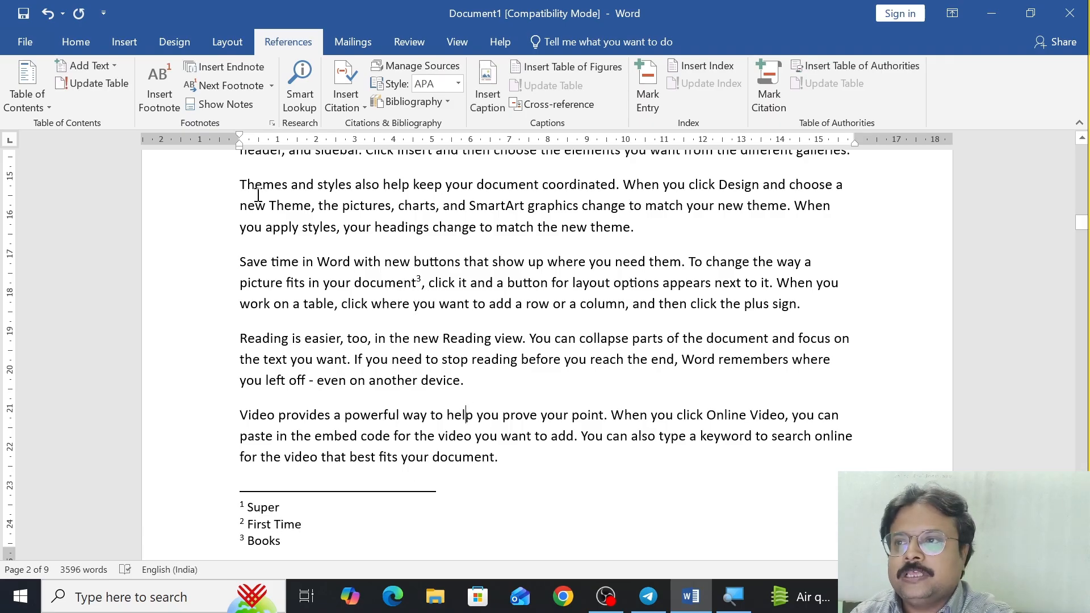
pyautogui.click(269, 88)
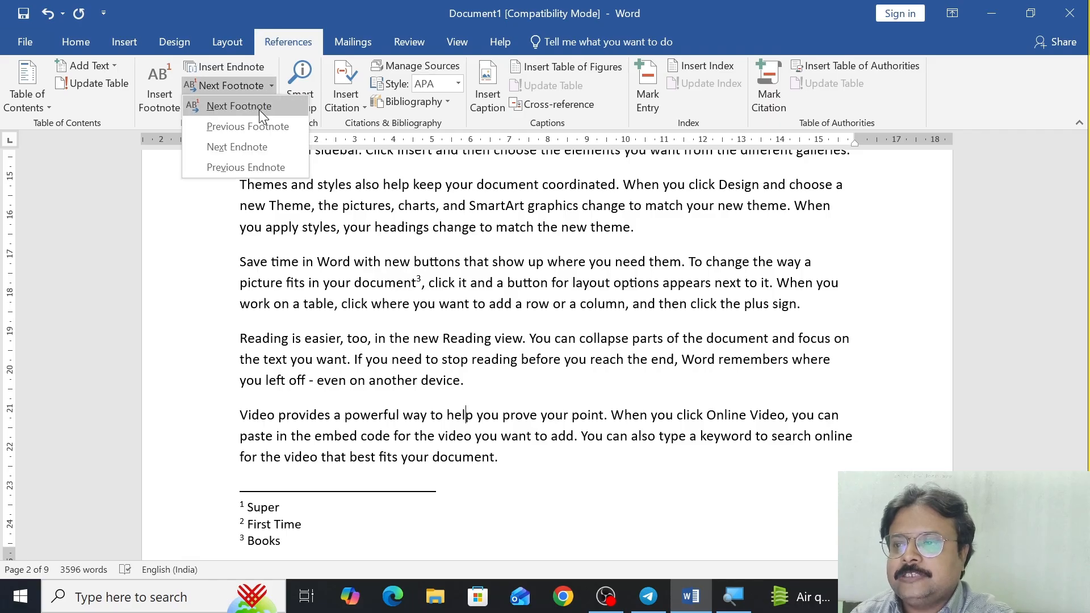
pyautogui.click(259, 108)
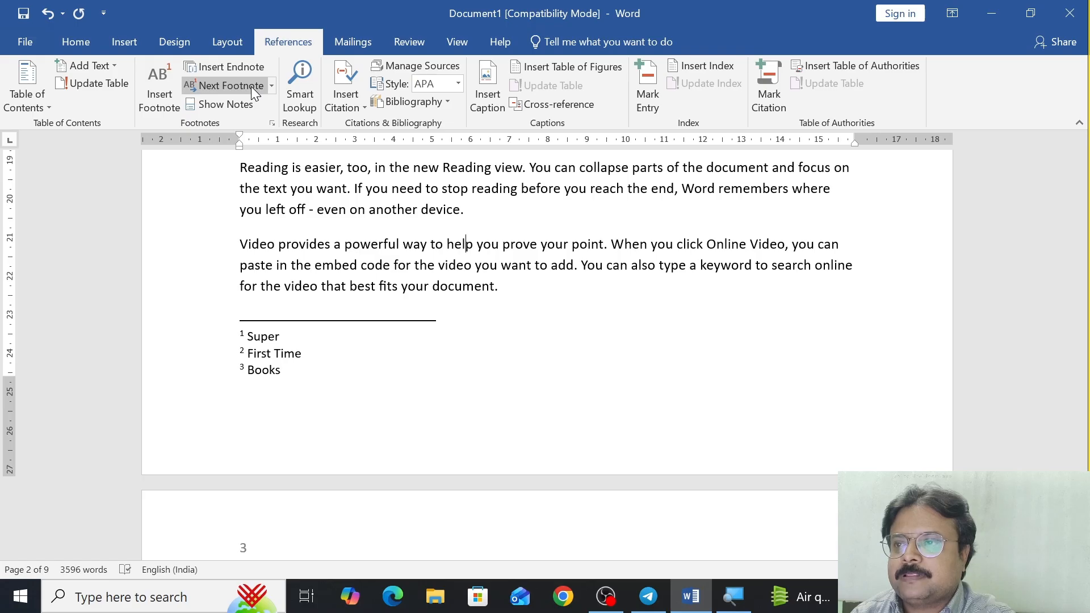
pyautogui.click(271, 86)
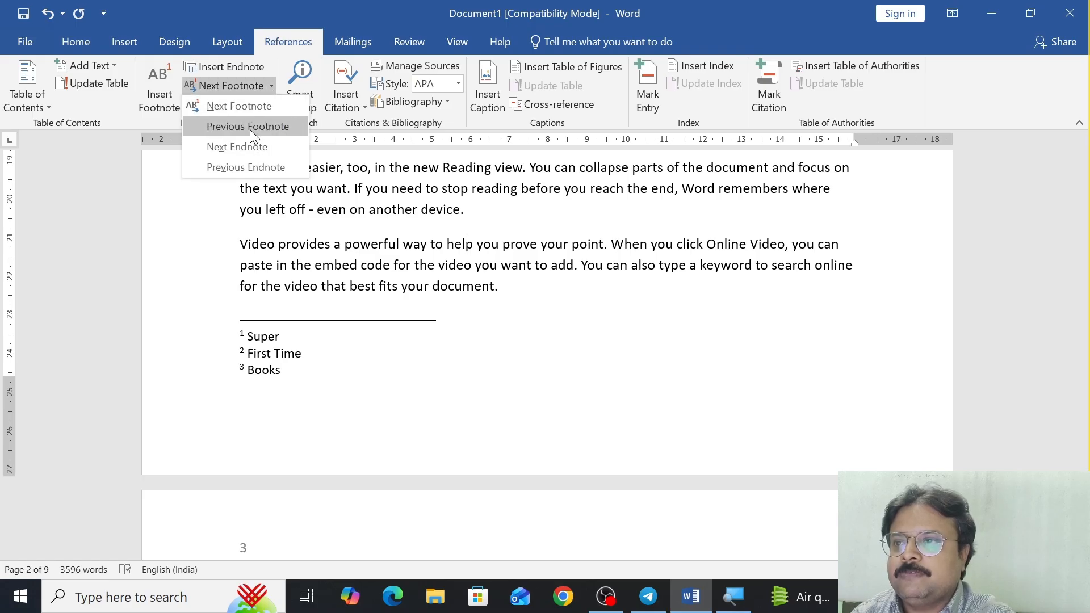
pyautogui.click(249, 128)
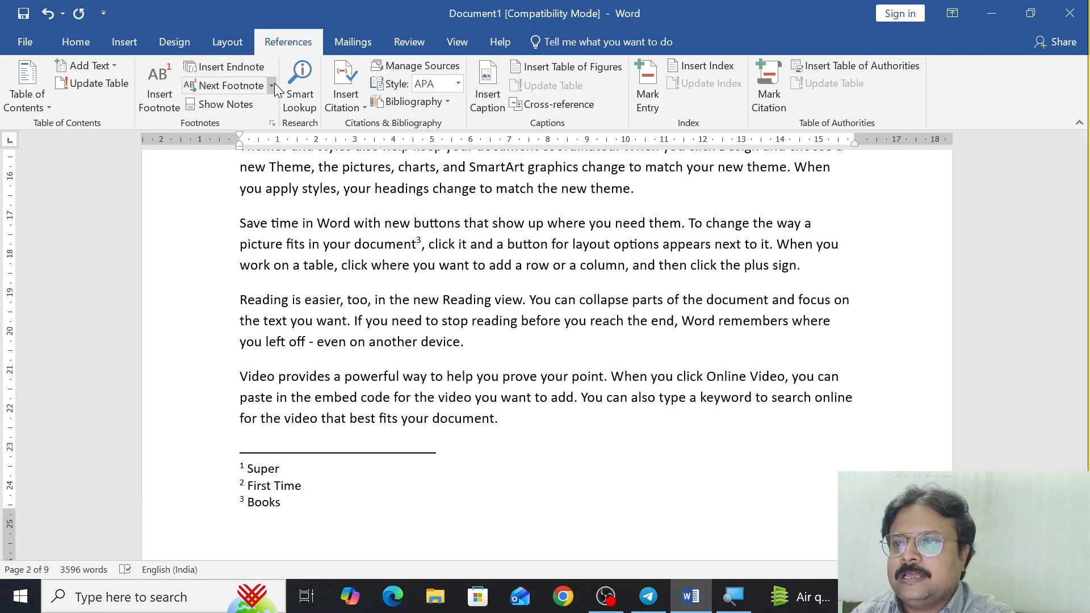
pyautogui.click(274, 83)
pyautogui.click(248, 134)
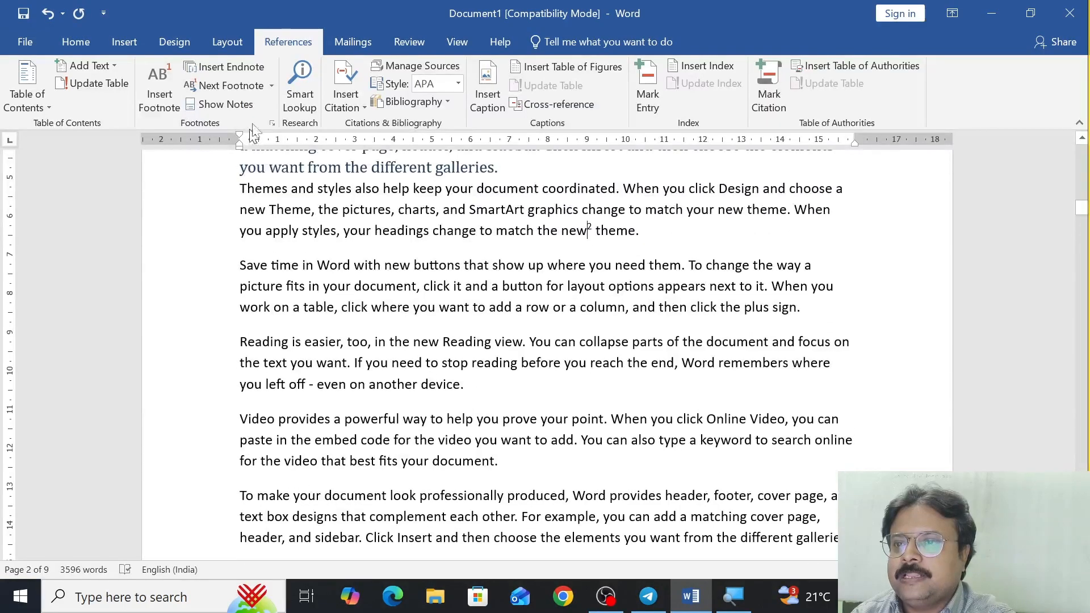
pyautogui.click(273, 86)
pyautogui.click(254, 127)
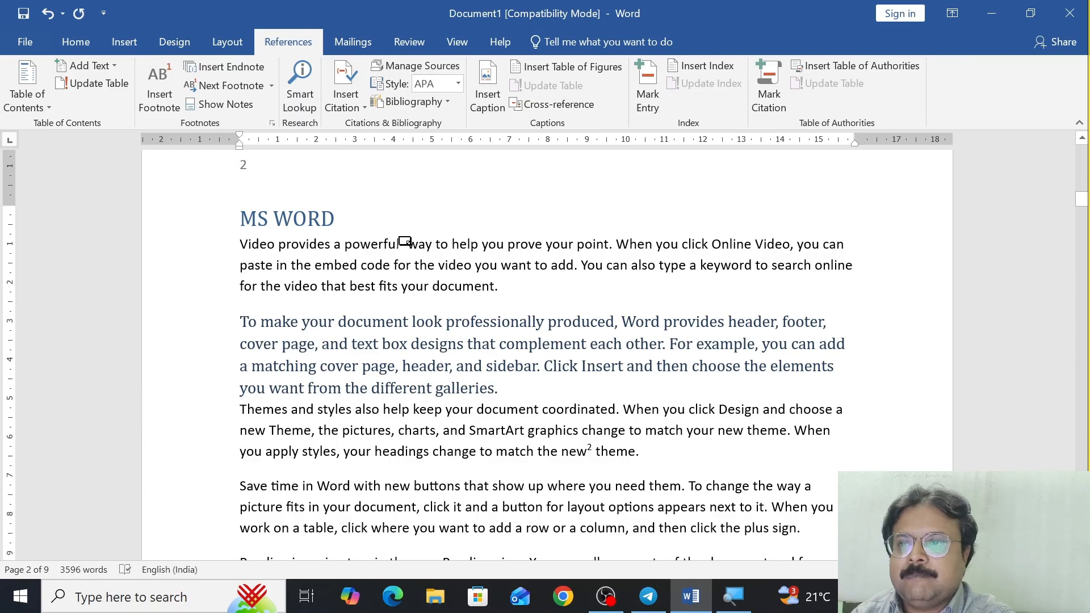
pyautogui.moveTo(404, 241)
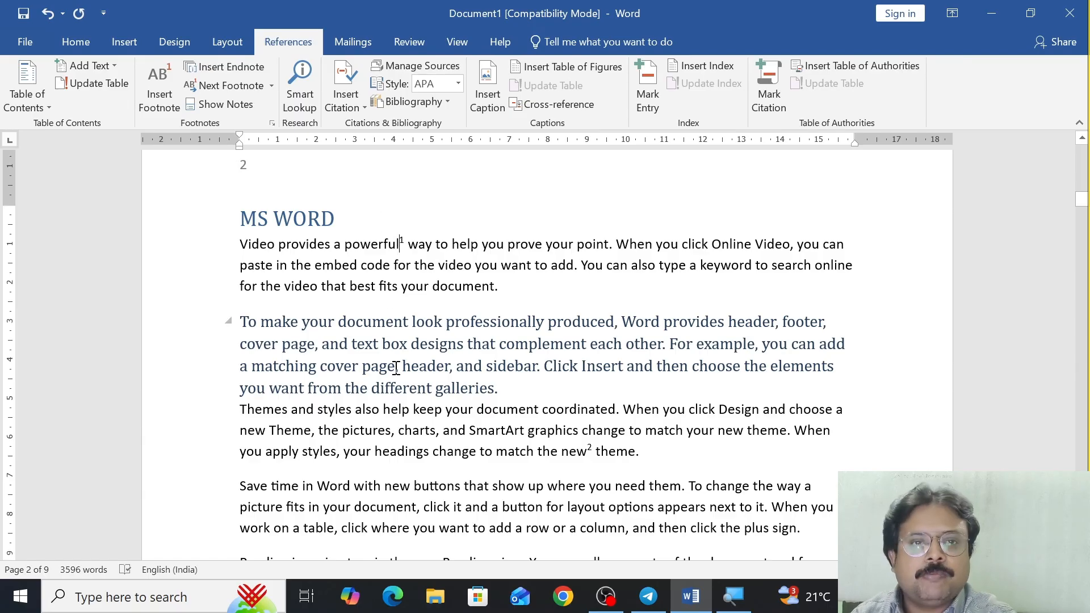
# Insert an endnote reading "Suitable" on the word "provides" in the last paragraph of page 2.
pyautogui.scroll(-5, 397, 367)
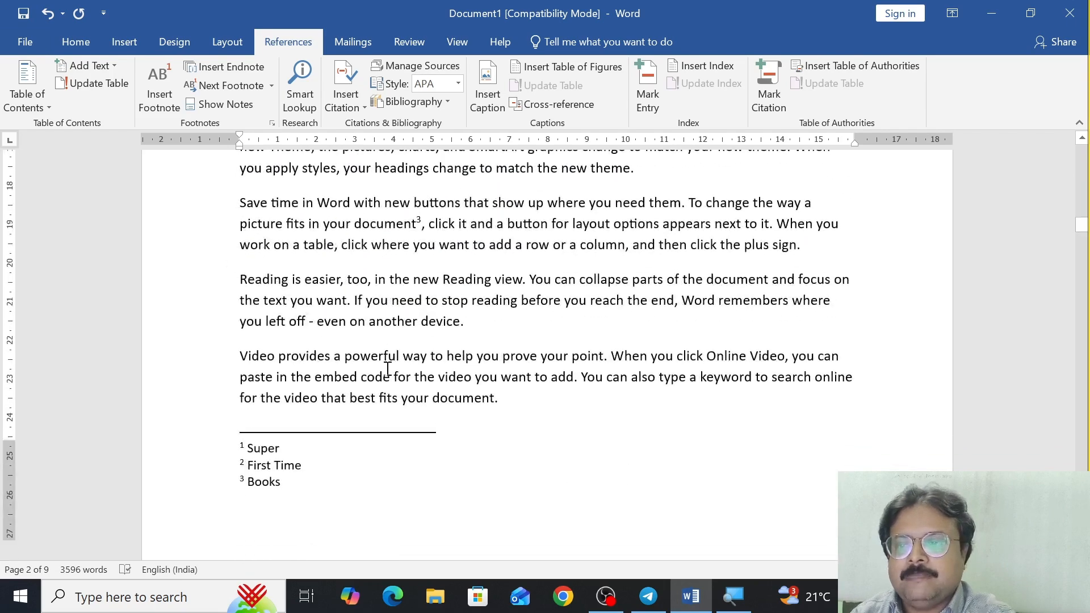
pyautogui.moveTo(278, 310); pyautogui.dragTo(327, 310)
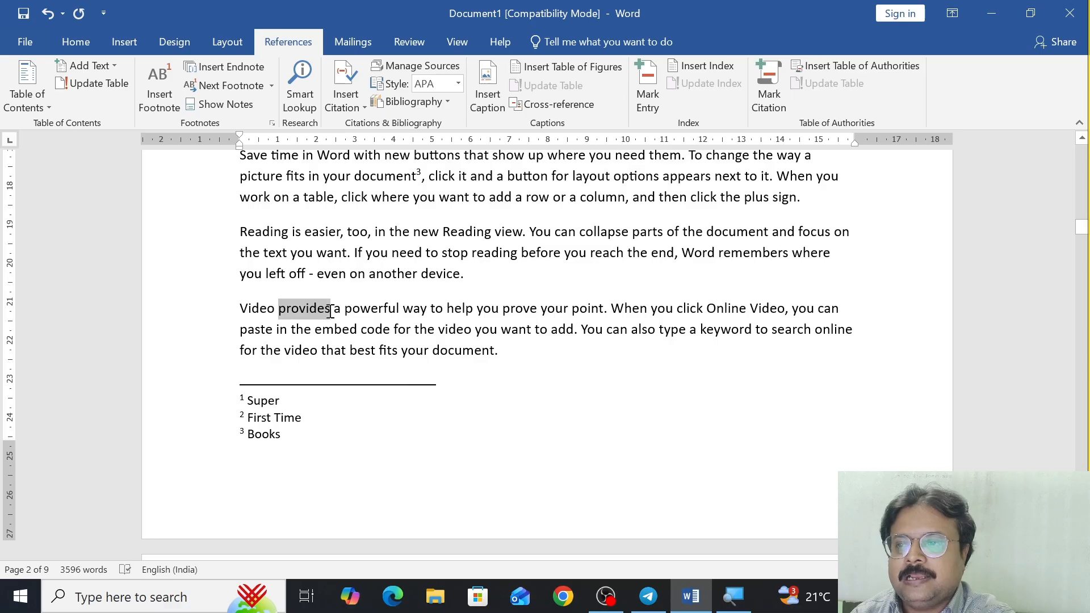
pyautogui.click(227, 67)
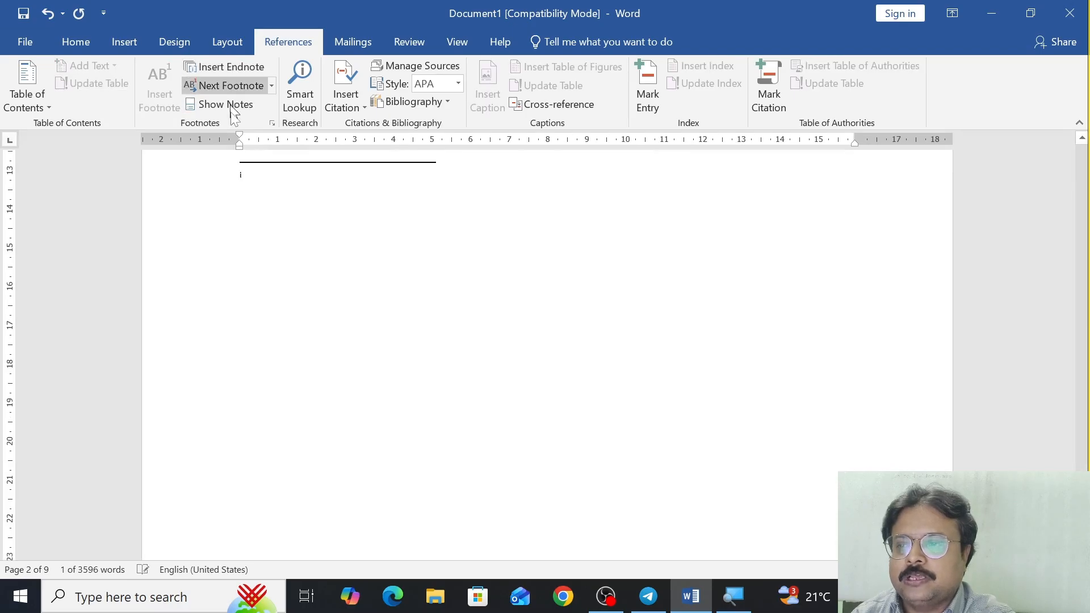
pyautogui.scroll(-6, 289, 345)
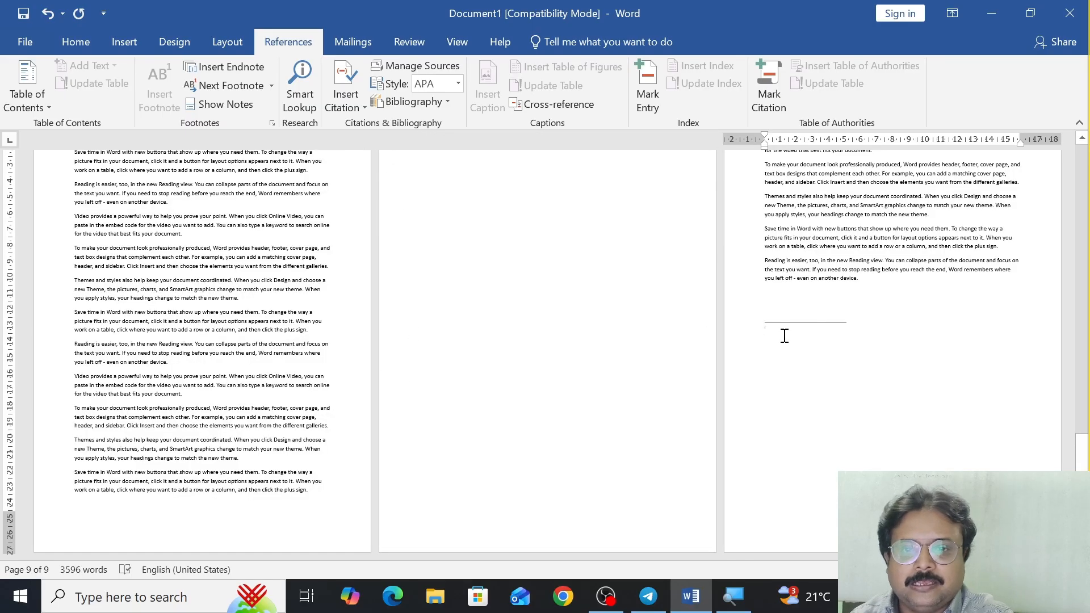
pyautogui.scroll(3, 784, 336)
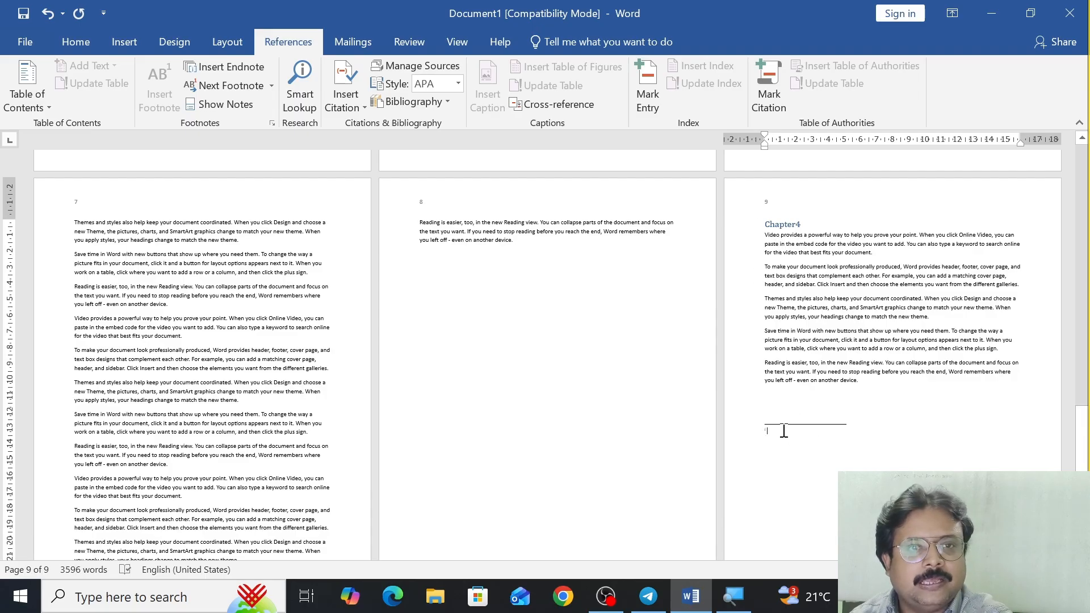
pyautogui.keyDown('ctrl'); pyautogui.scroll(12, 784, 431); pyautogui.keyUp('ctrl')
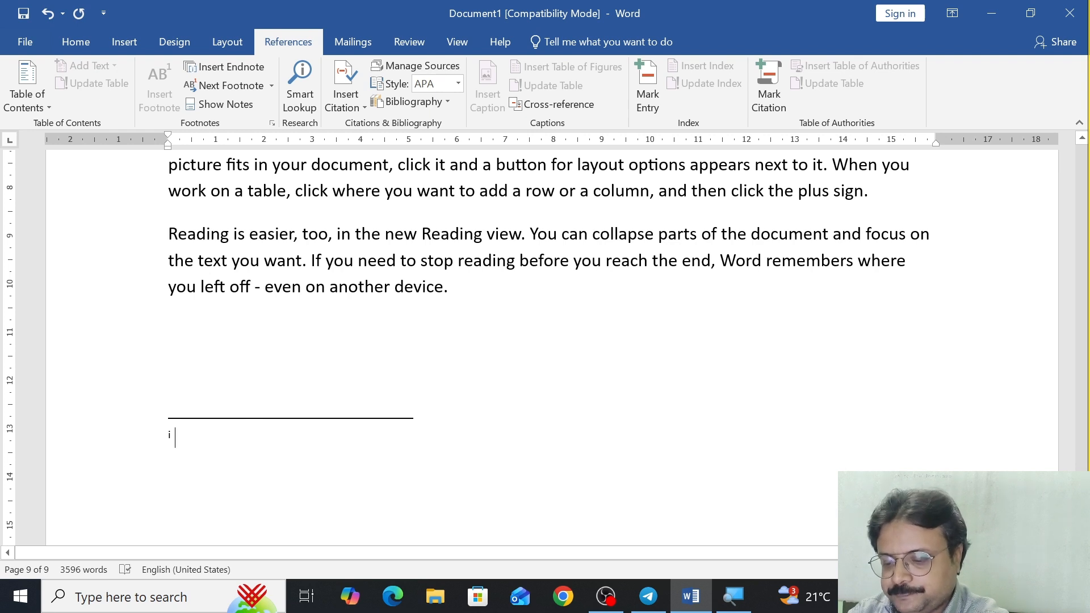
pyautogui.write('Suitable')
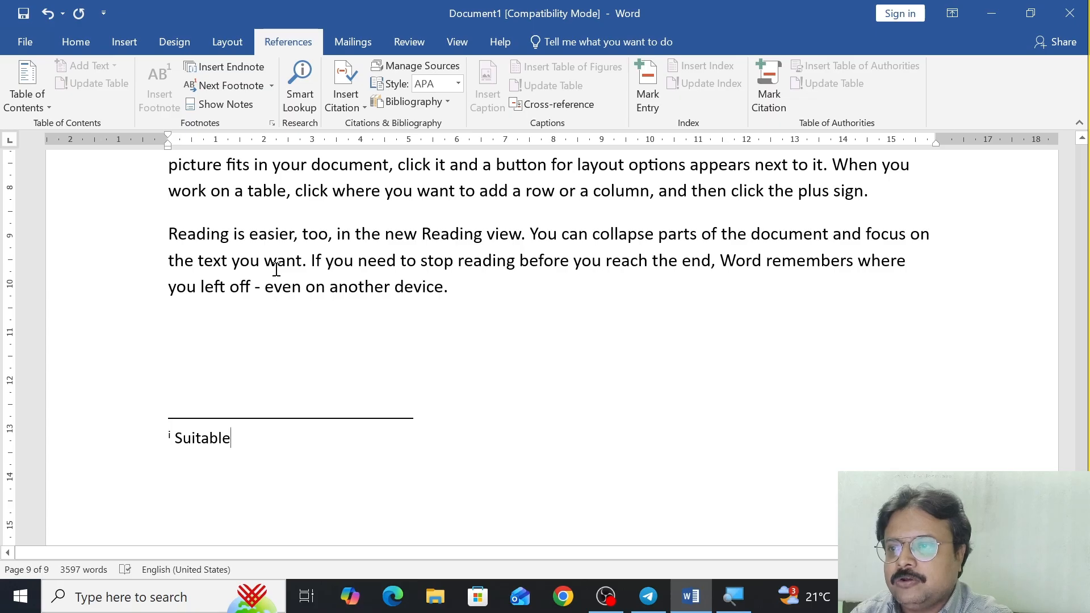
# Insert an endnote reading "Need" on the word "want" in the final "Reading is easier" paragraph on page 9.
pyautogui.moveTo(265, 261); pyautogui.dragTo(303, 262)
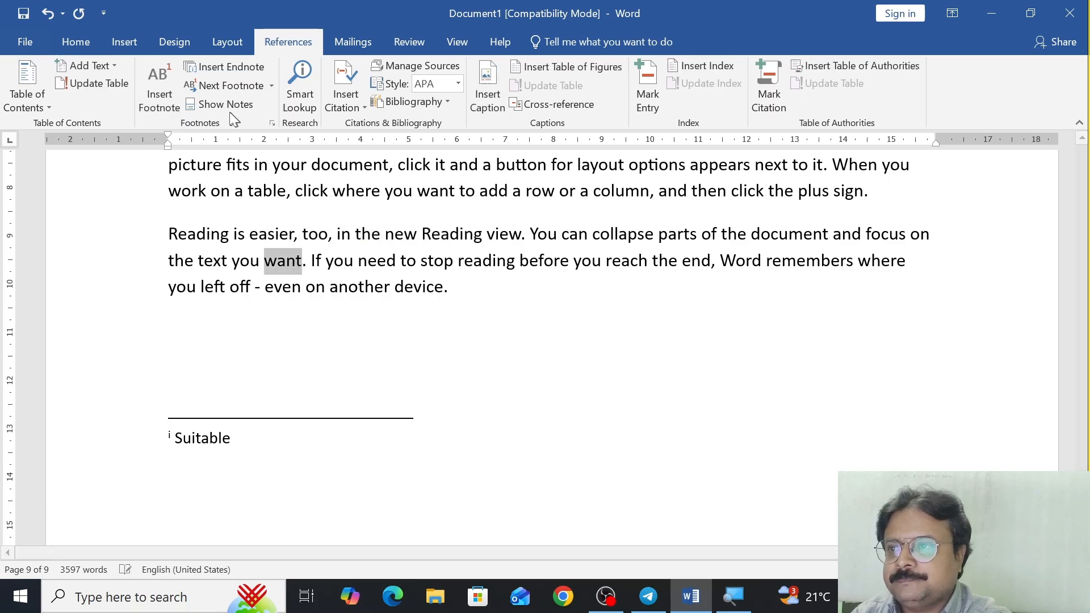
pyautogui.click(227, 66)
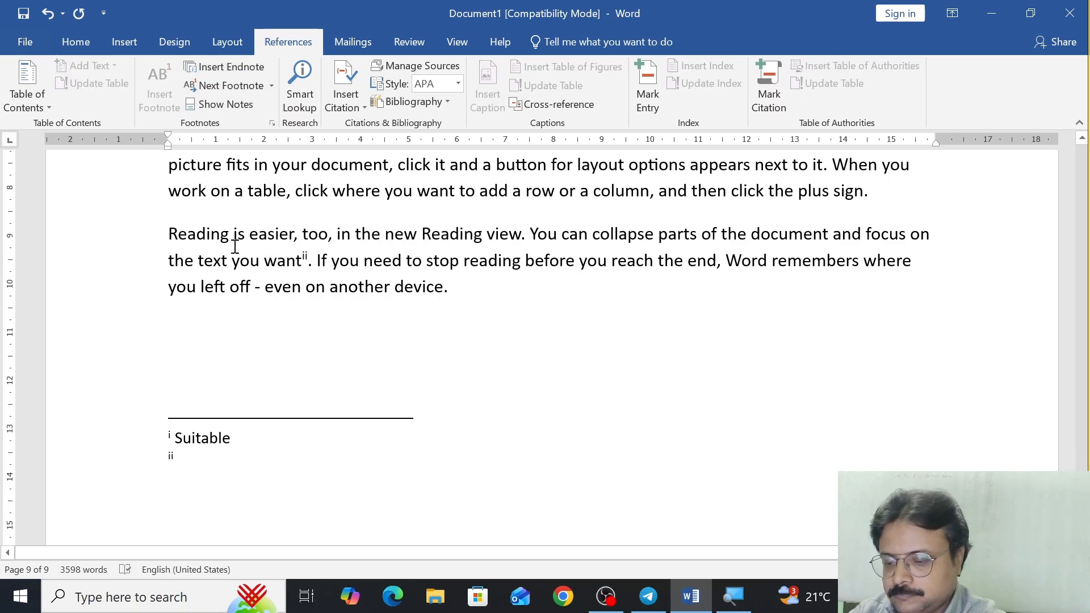
pyautogui.write('Need')
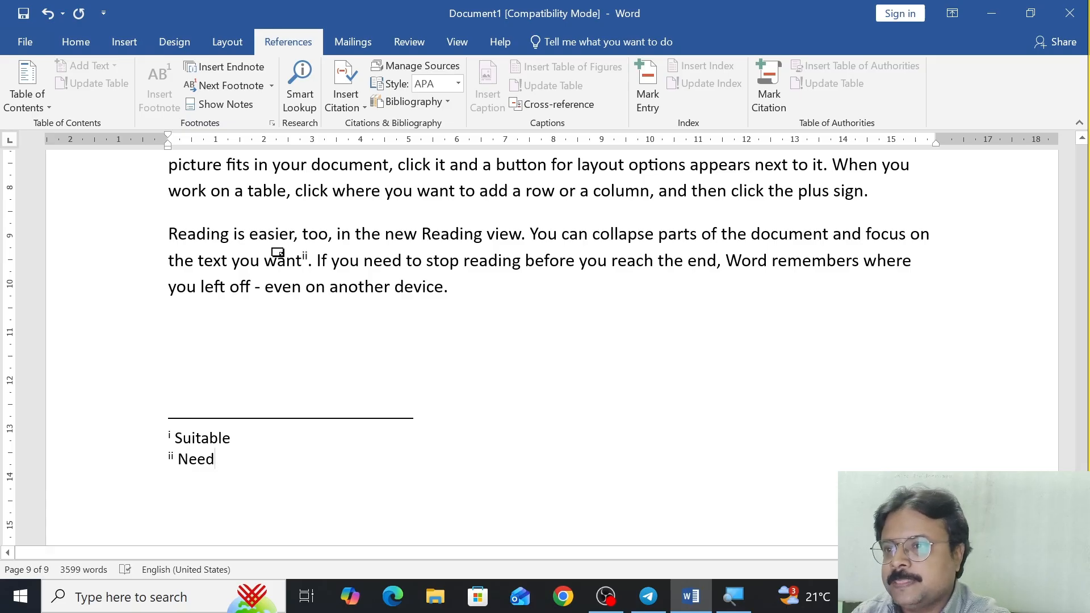
# Check the endnote mark after "want" on page 9, and step through the endnote references with Next Endnote twice and Previous Endnote once.
pyautogui.click(276, 260)
pyautogui.moveTo(309, 255)
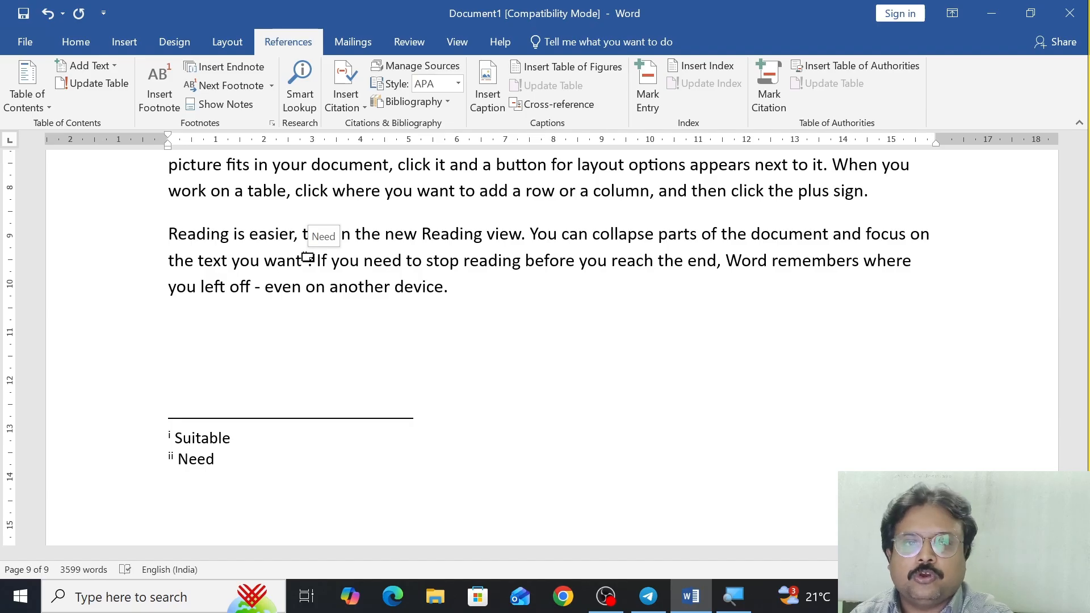
pyautogui.click(274, 89)
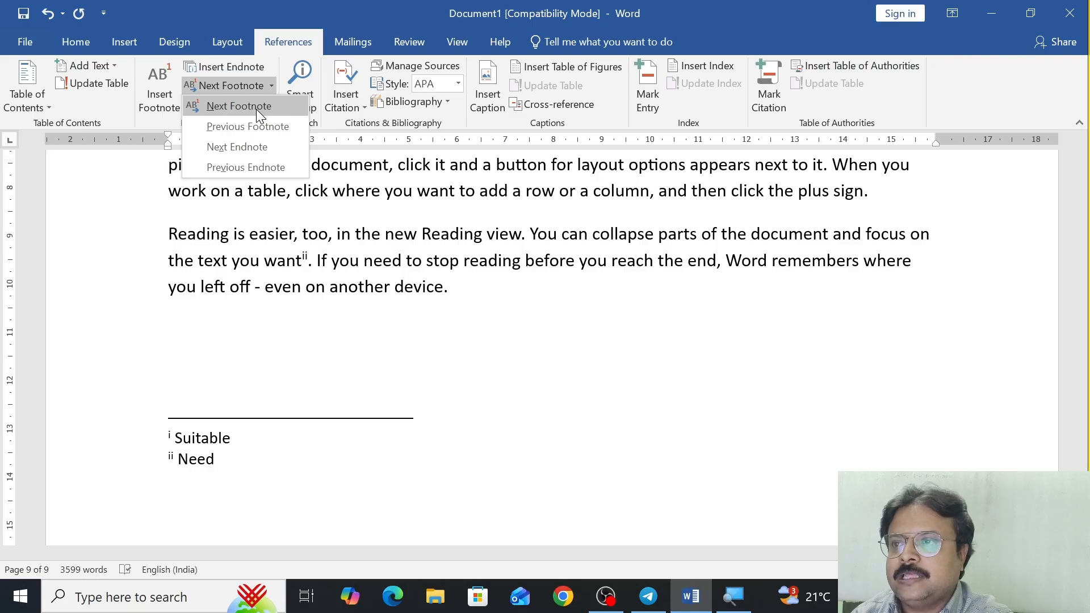
pyautogui.click(250, 149)
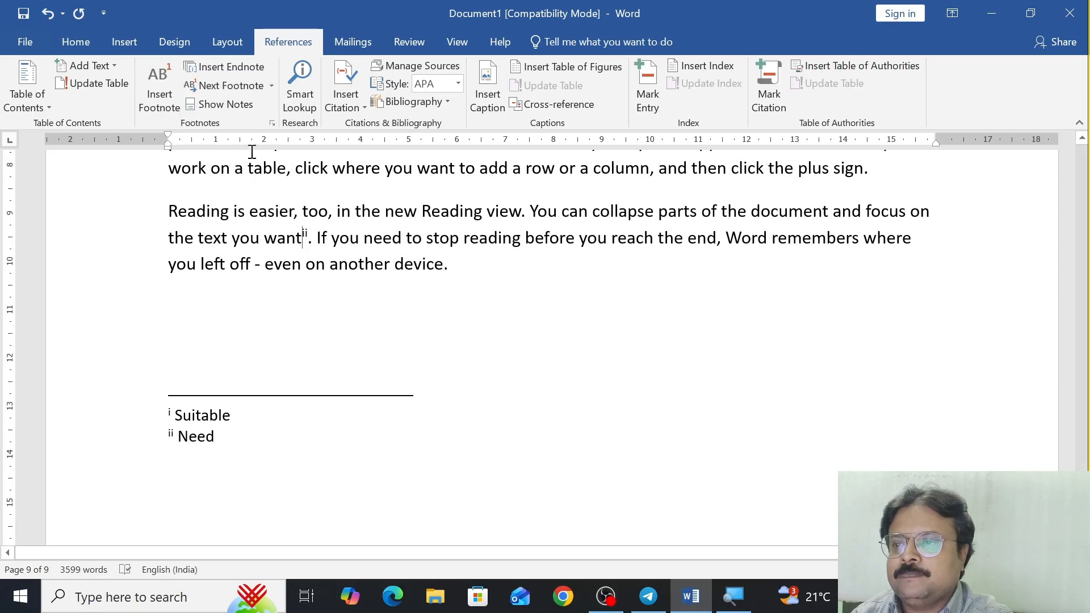
pyautogui.click(272, 88)
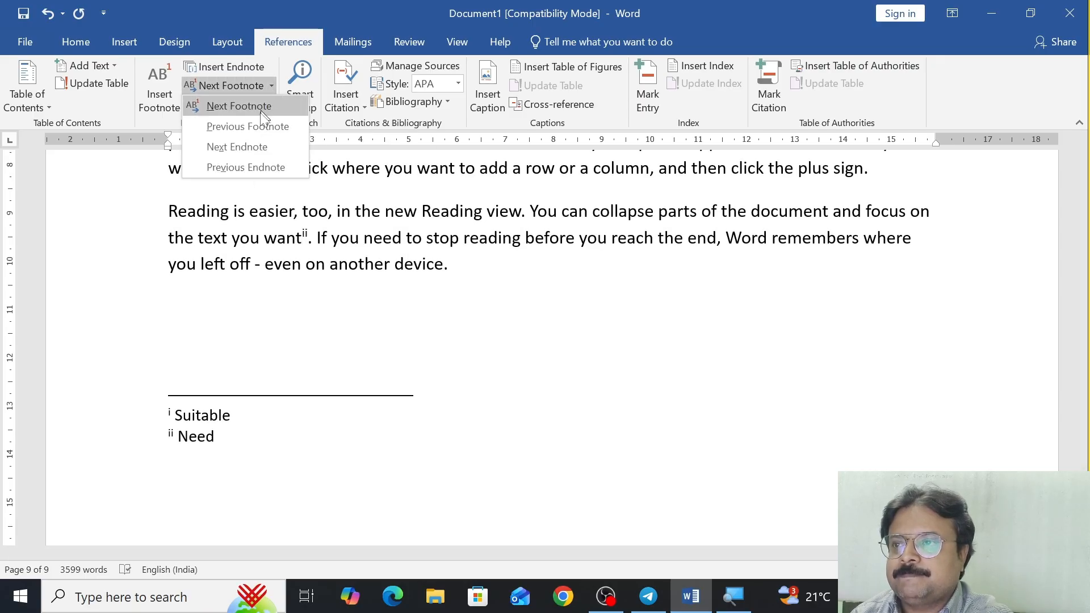
pyautogui.click(248, 151)
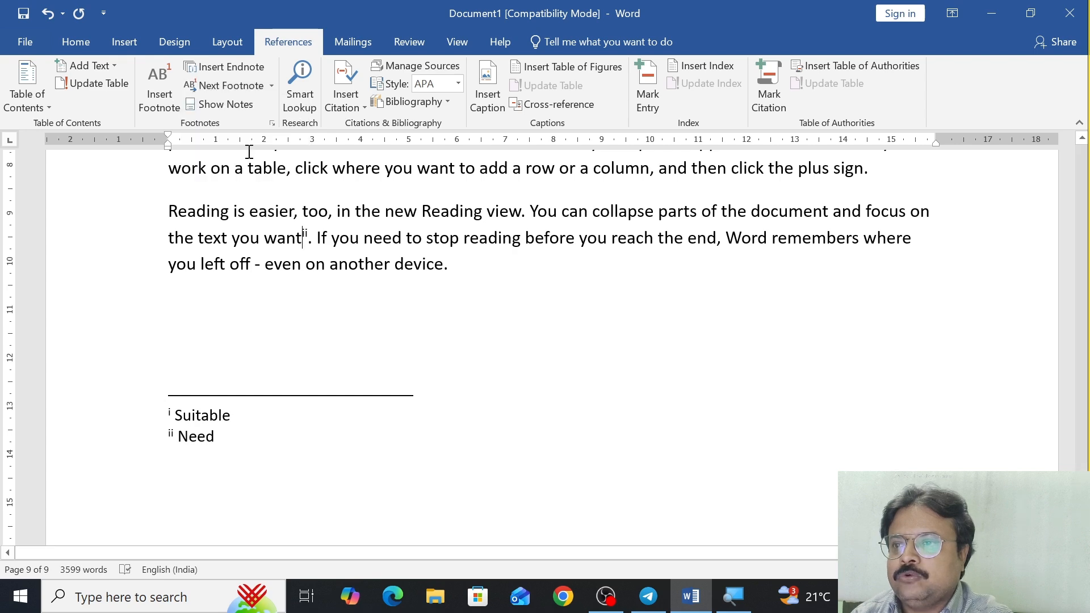
pyautogui.click(272, 86)
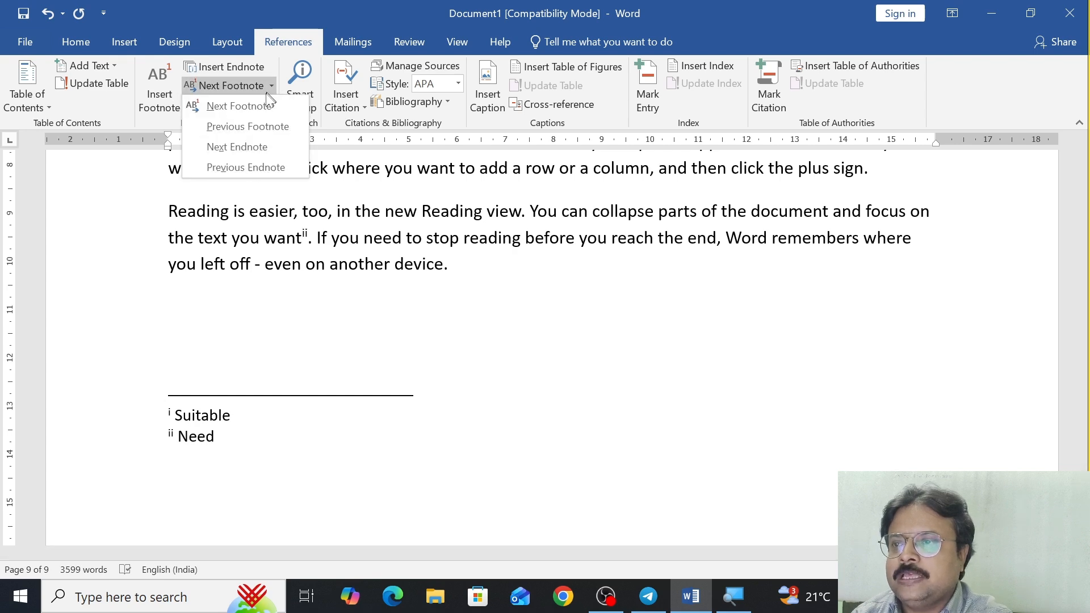
pyautogui.click(247, 167)
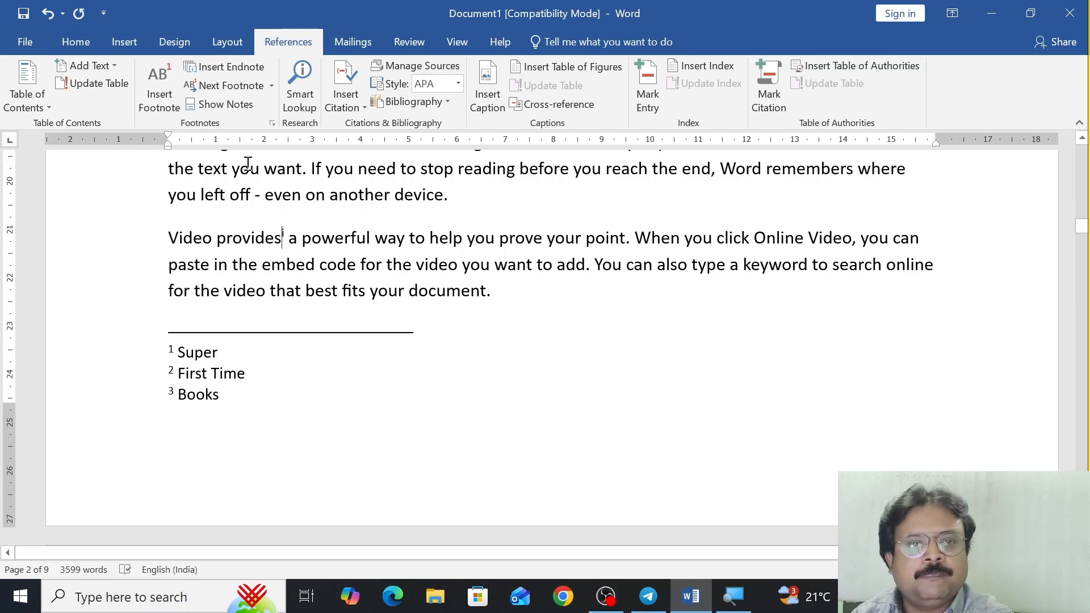
# Show the document's endnote area and, after returning to the body text, its footnote area.
pyautogui.click(215, 104)
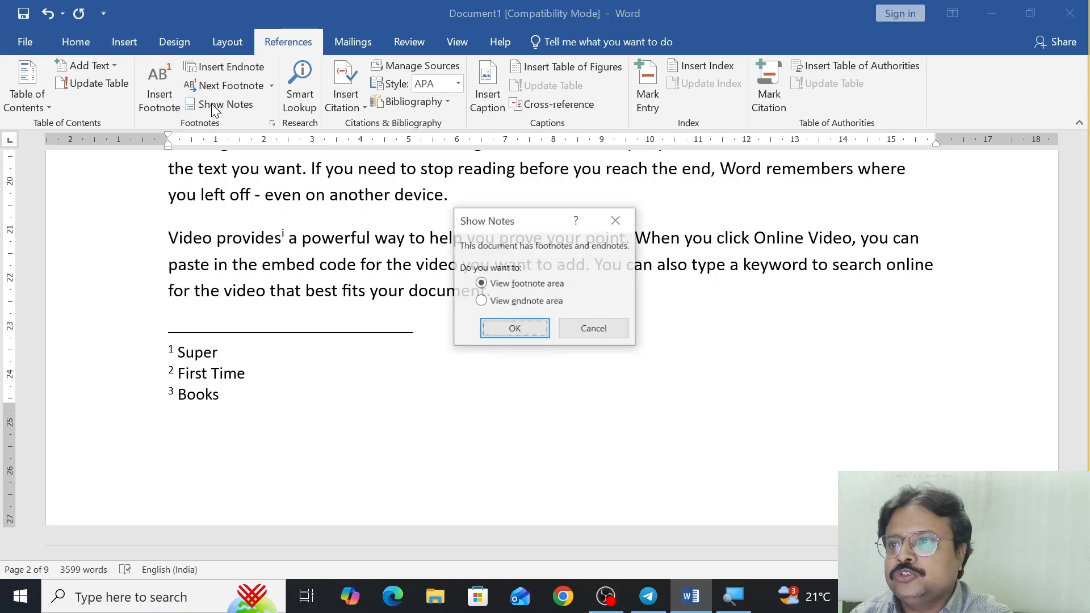
pyautogui.click(481, 301)
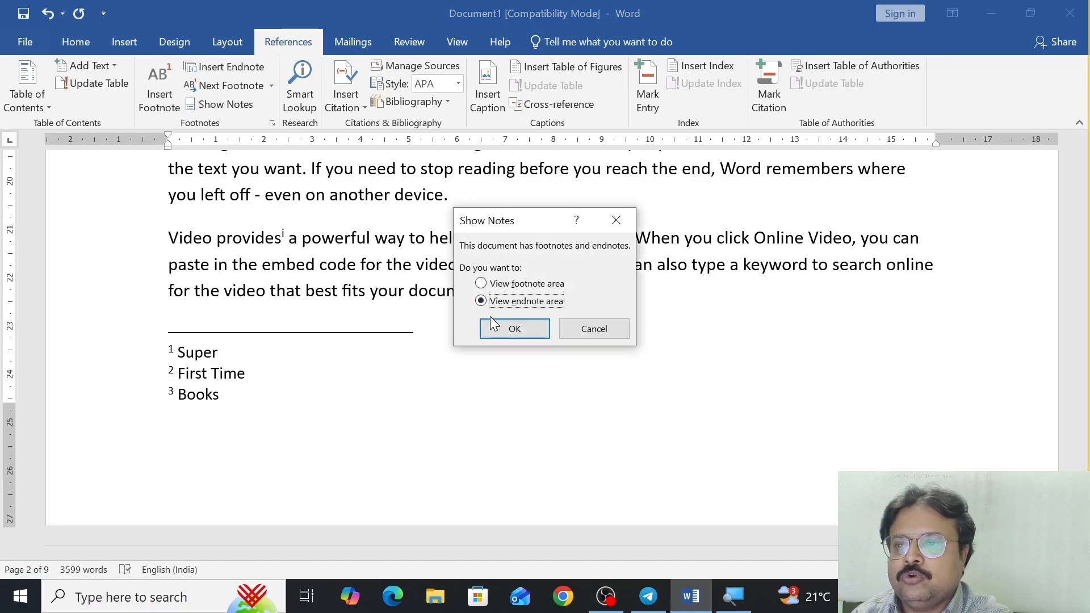
pyautogui.click(494, 328)
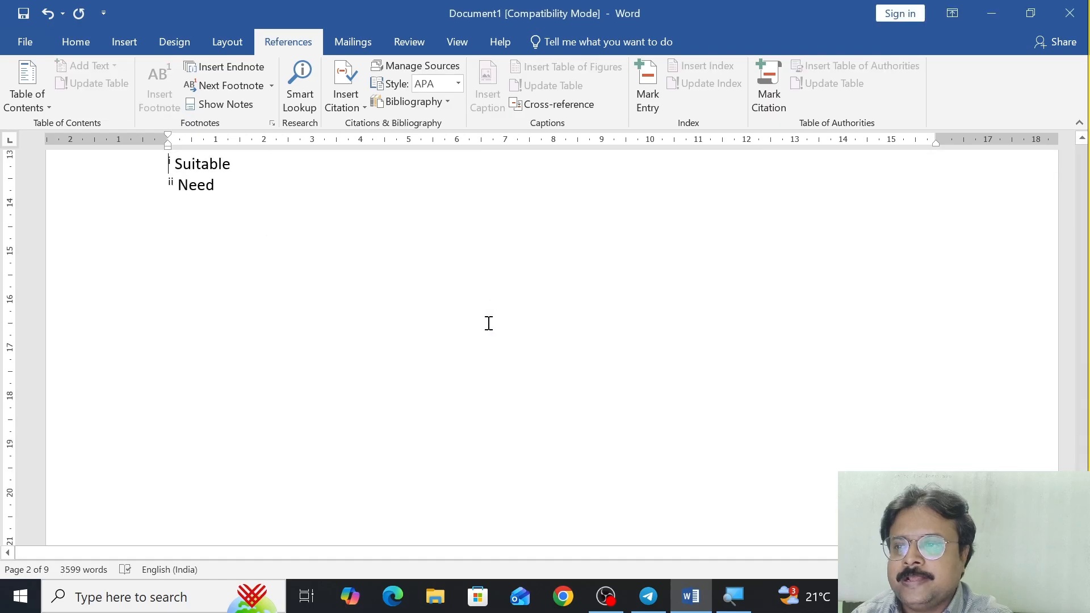
pyautogui.click(248, 107)
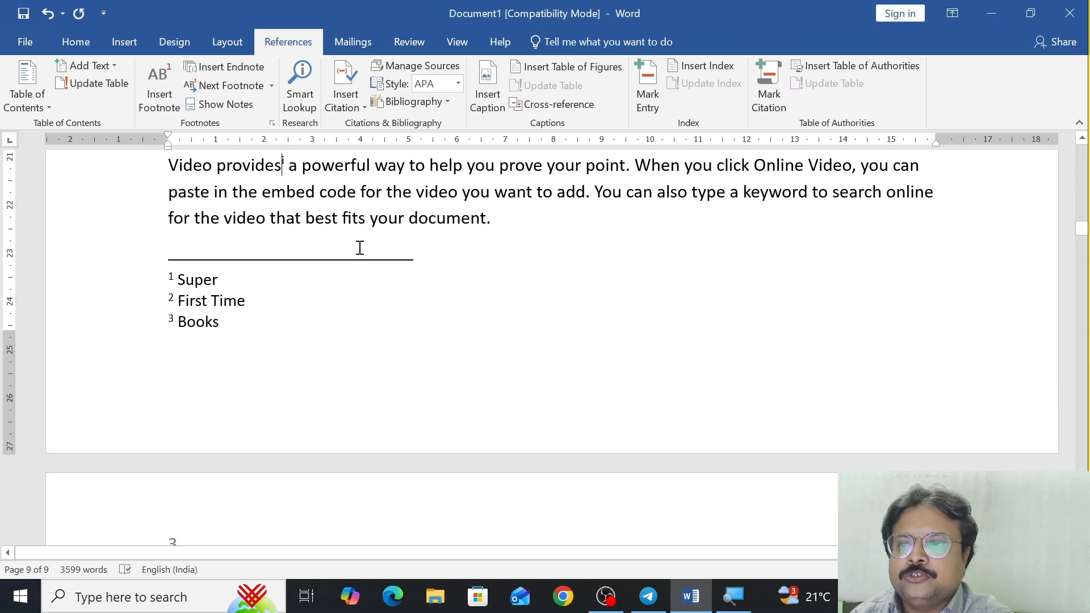
pyautogui.click(220, 108)
pyautogui.click(510, 329)
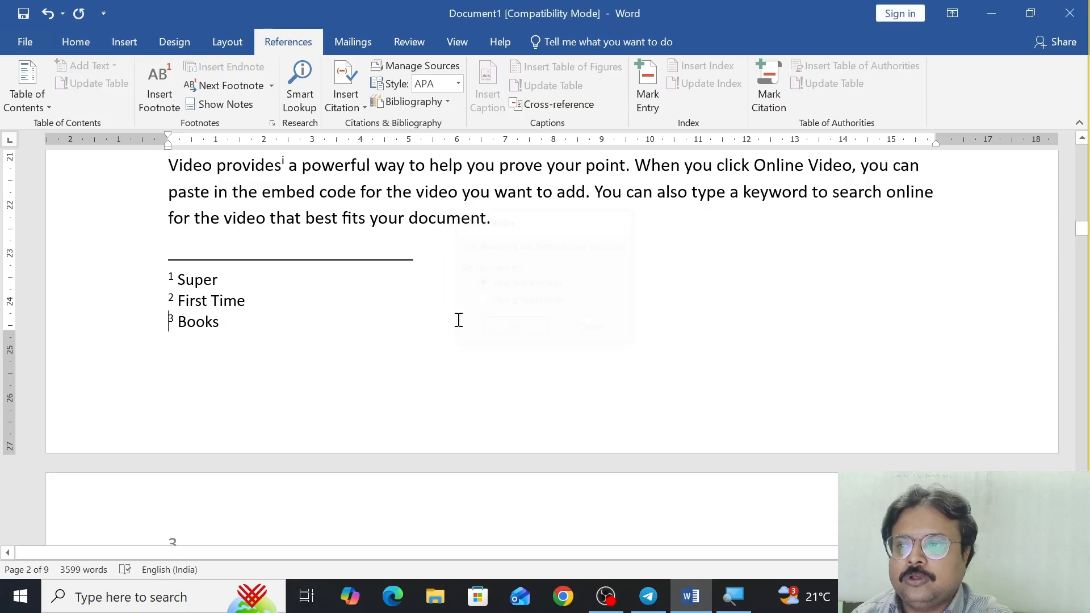